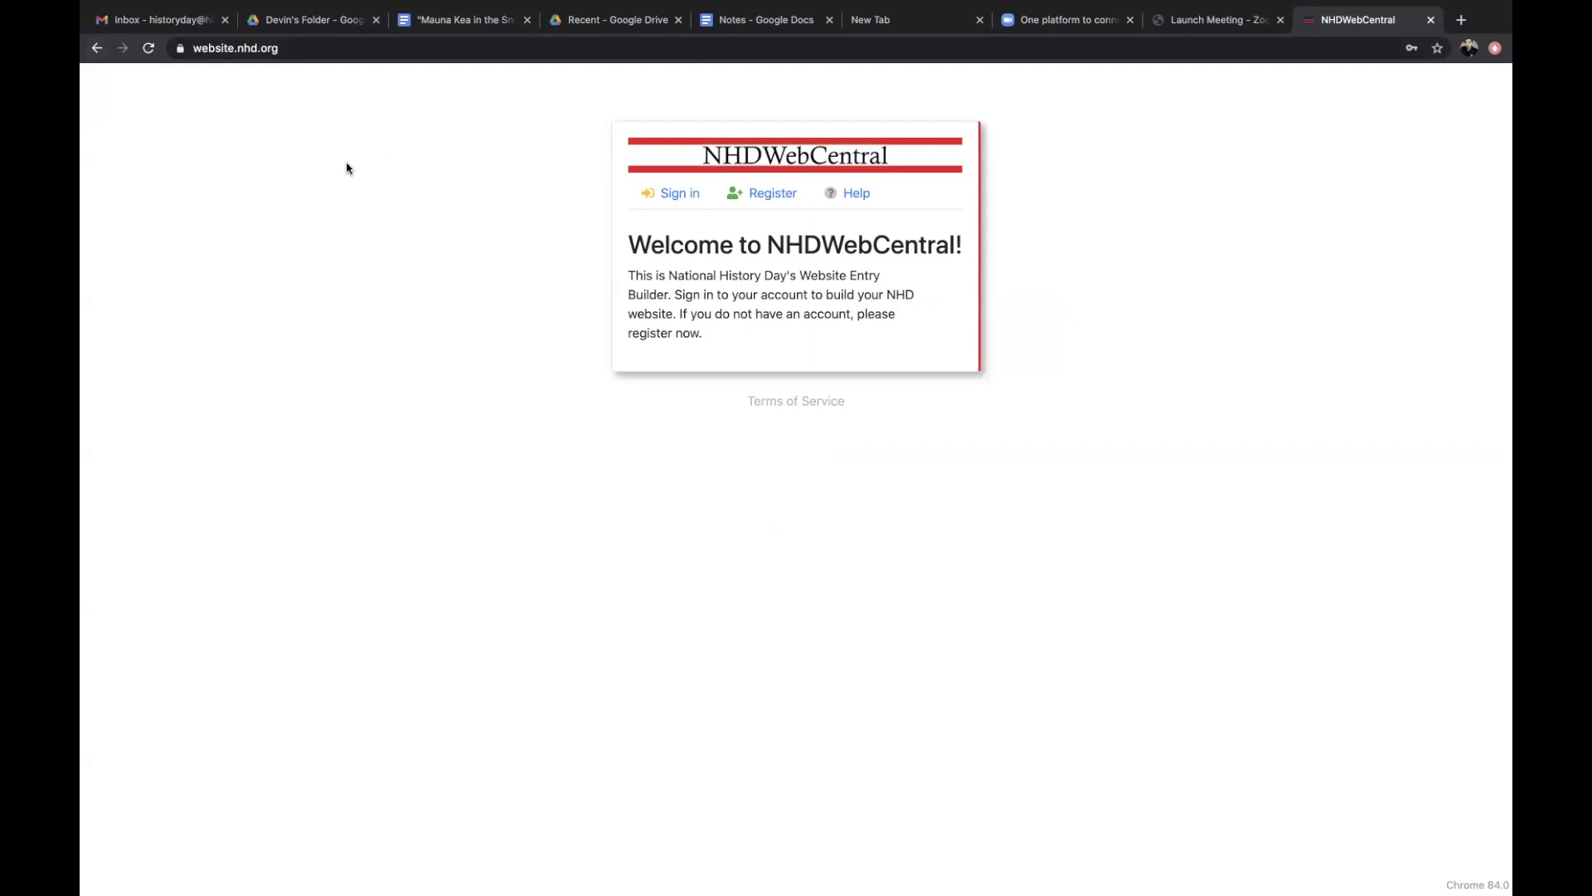
# Step: Start a new account registration by entering the date of birth and continuing to the details form
pyautogui.click(743, 205)
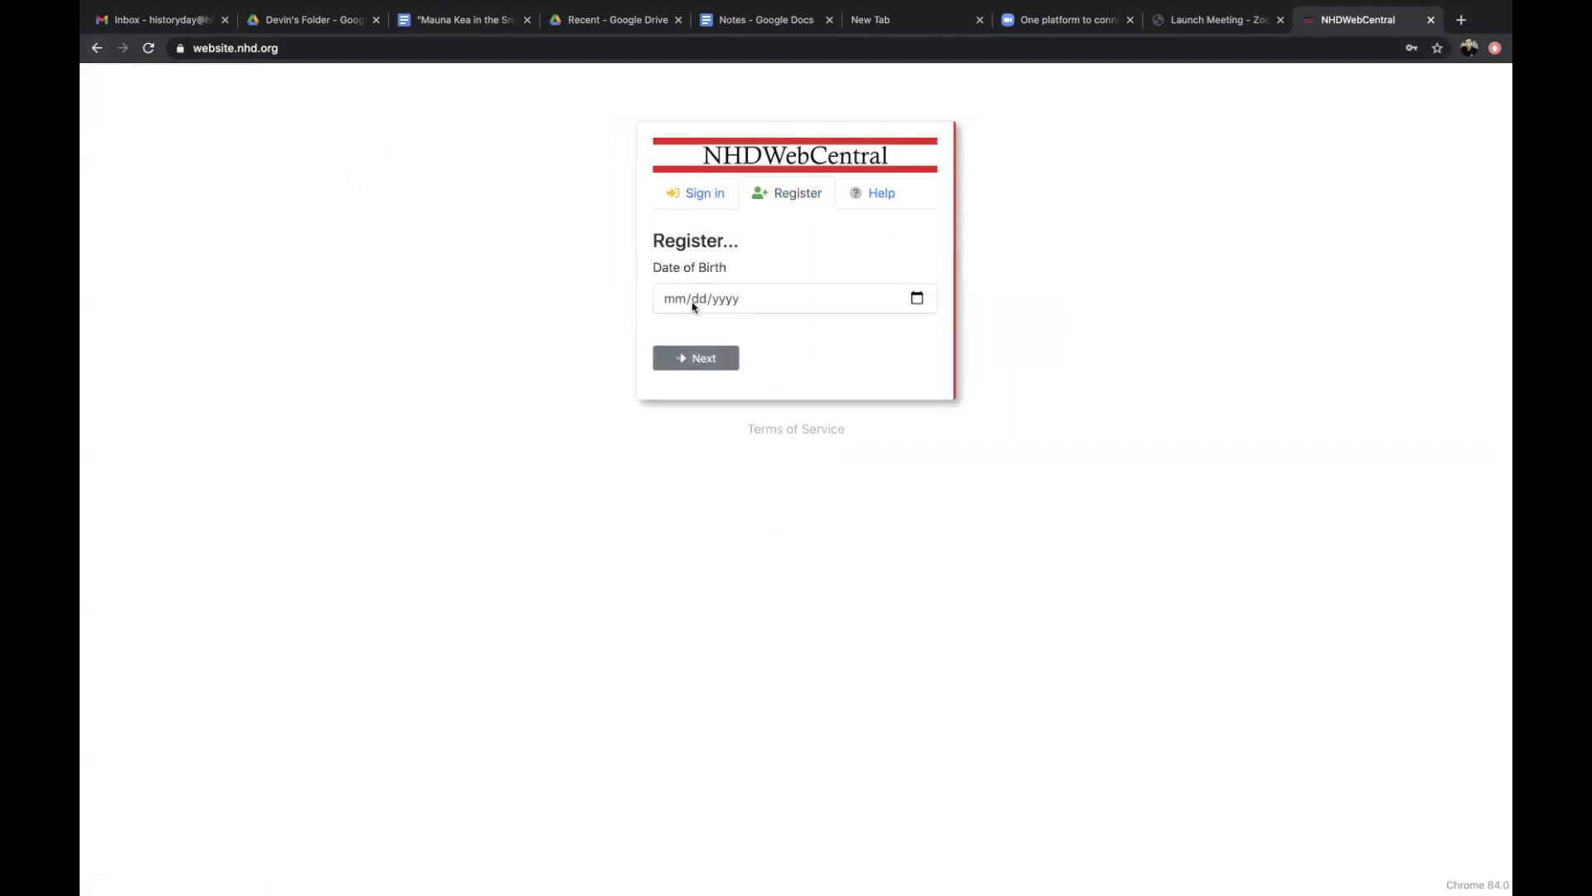
pyautogui.click(682, 304)
pyautogui.write('12/dd/yyyy')
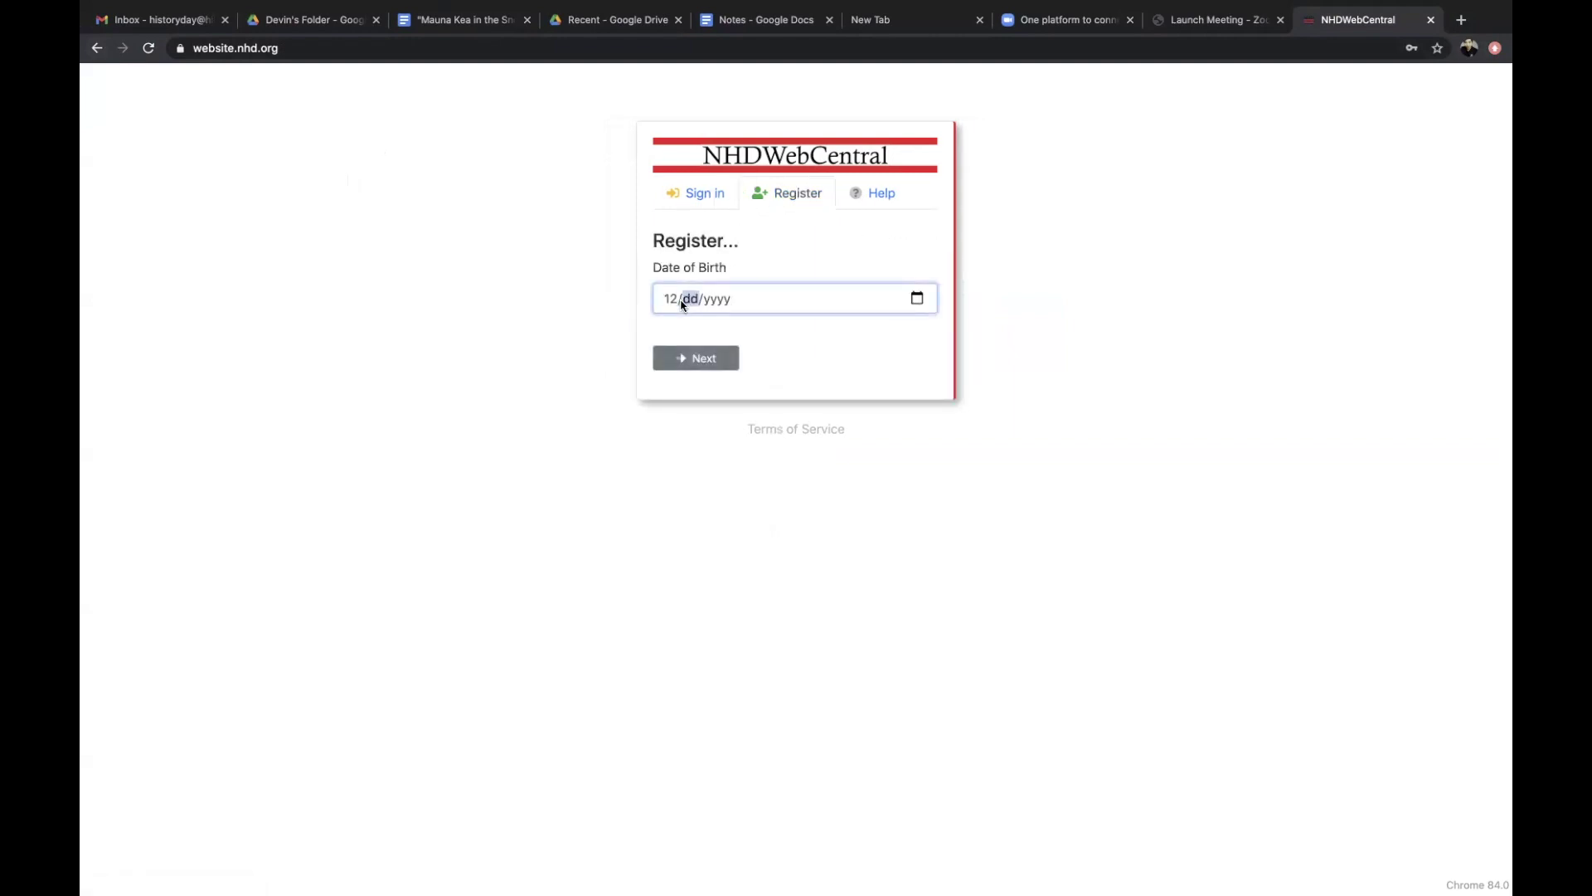
pyautogui.write('30')
pyautogui.write('2005')
pyautogui.click(680, 357)
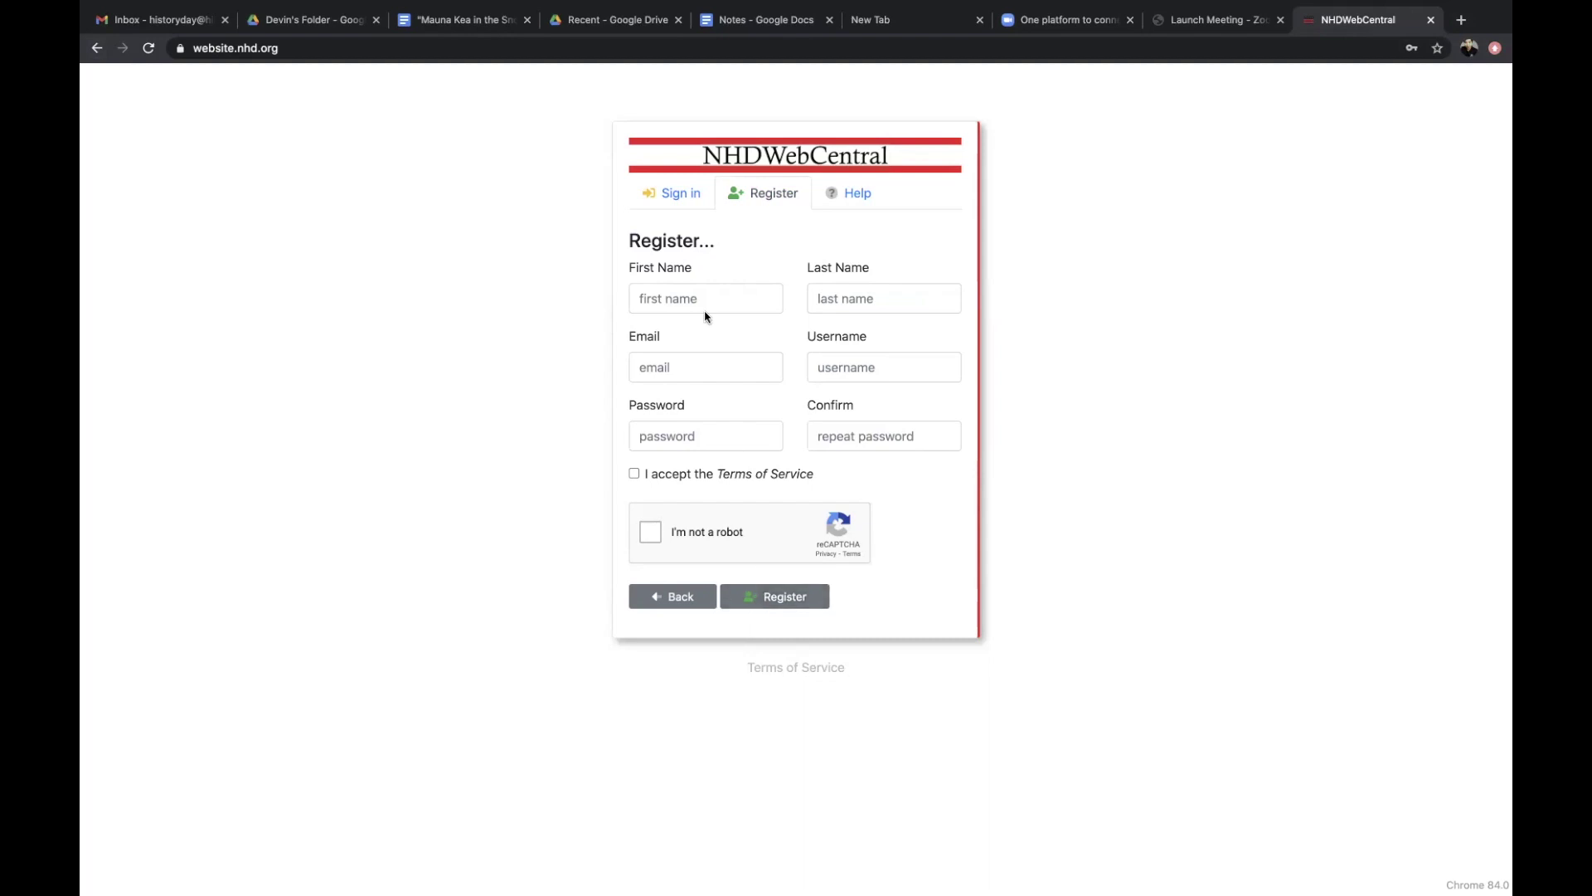
# Step: Sign in to the existing account with the saved credentials
pyautogui.click(688, 197)
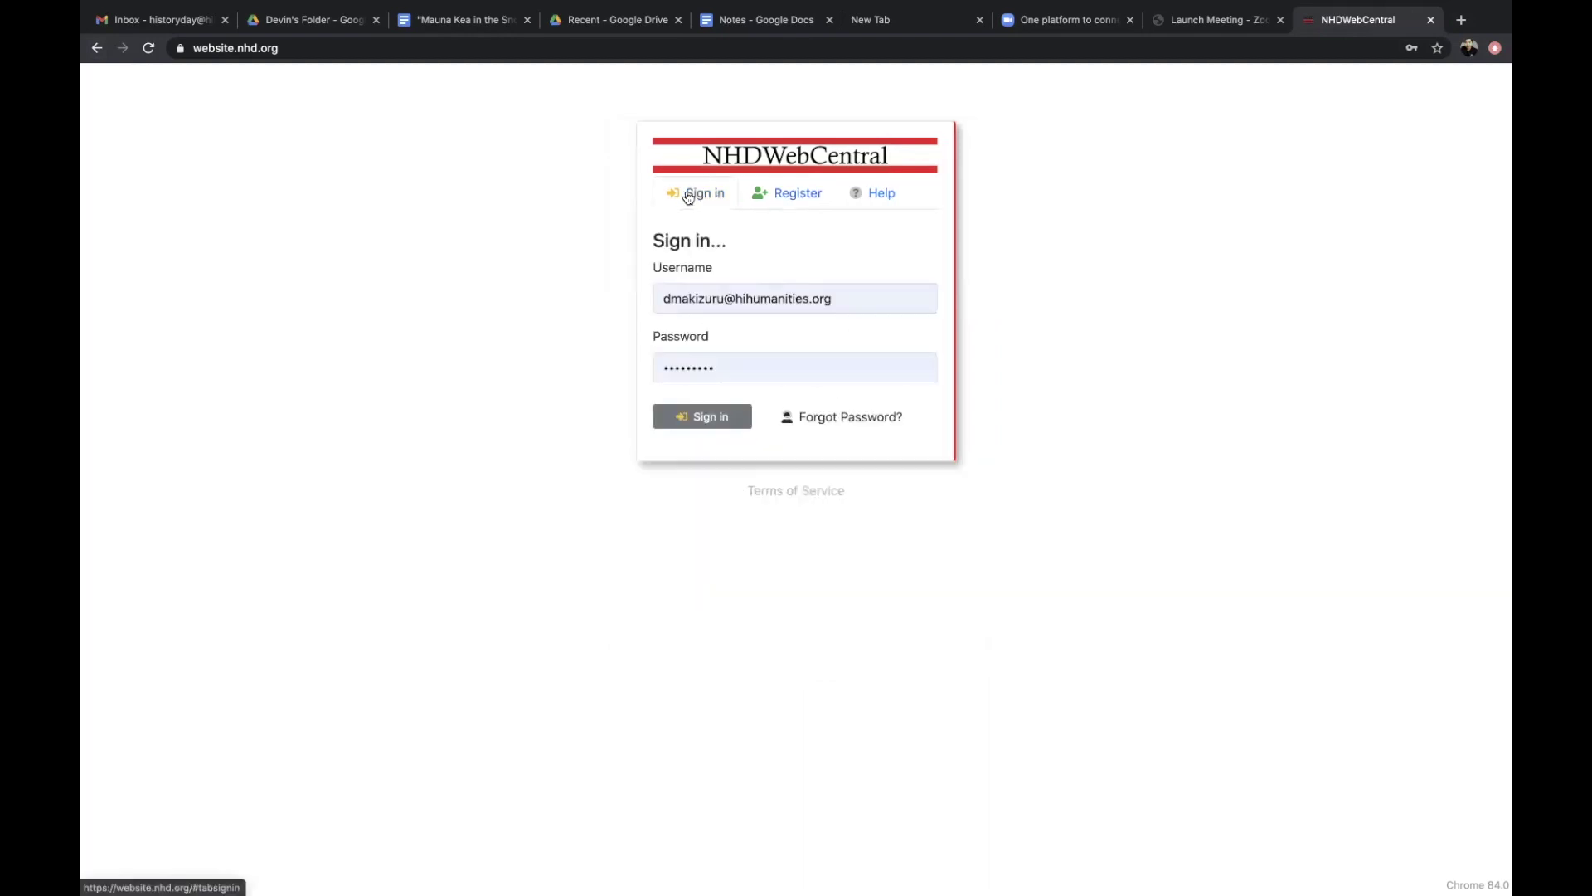
pyautogui.click(689, 417)
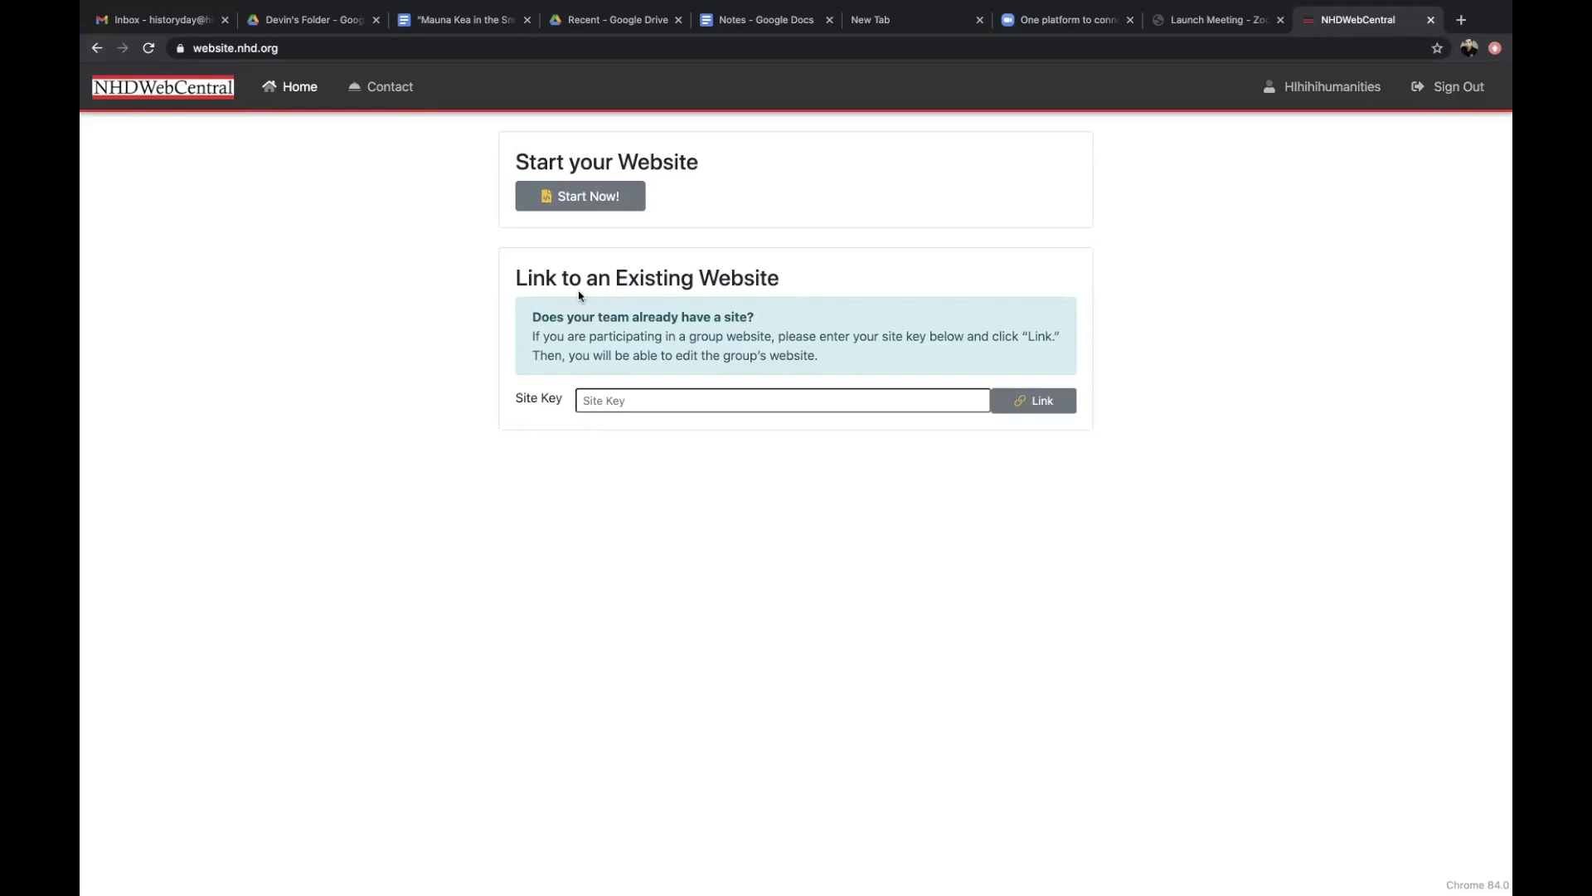
# Step: Create a new website, note its 100 MB storage, and open it in the site editor
pyautogui.click(574, 202)
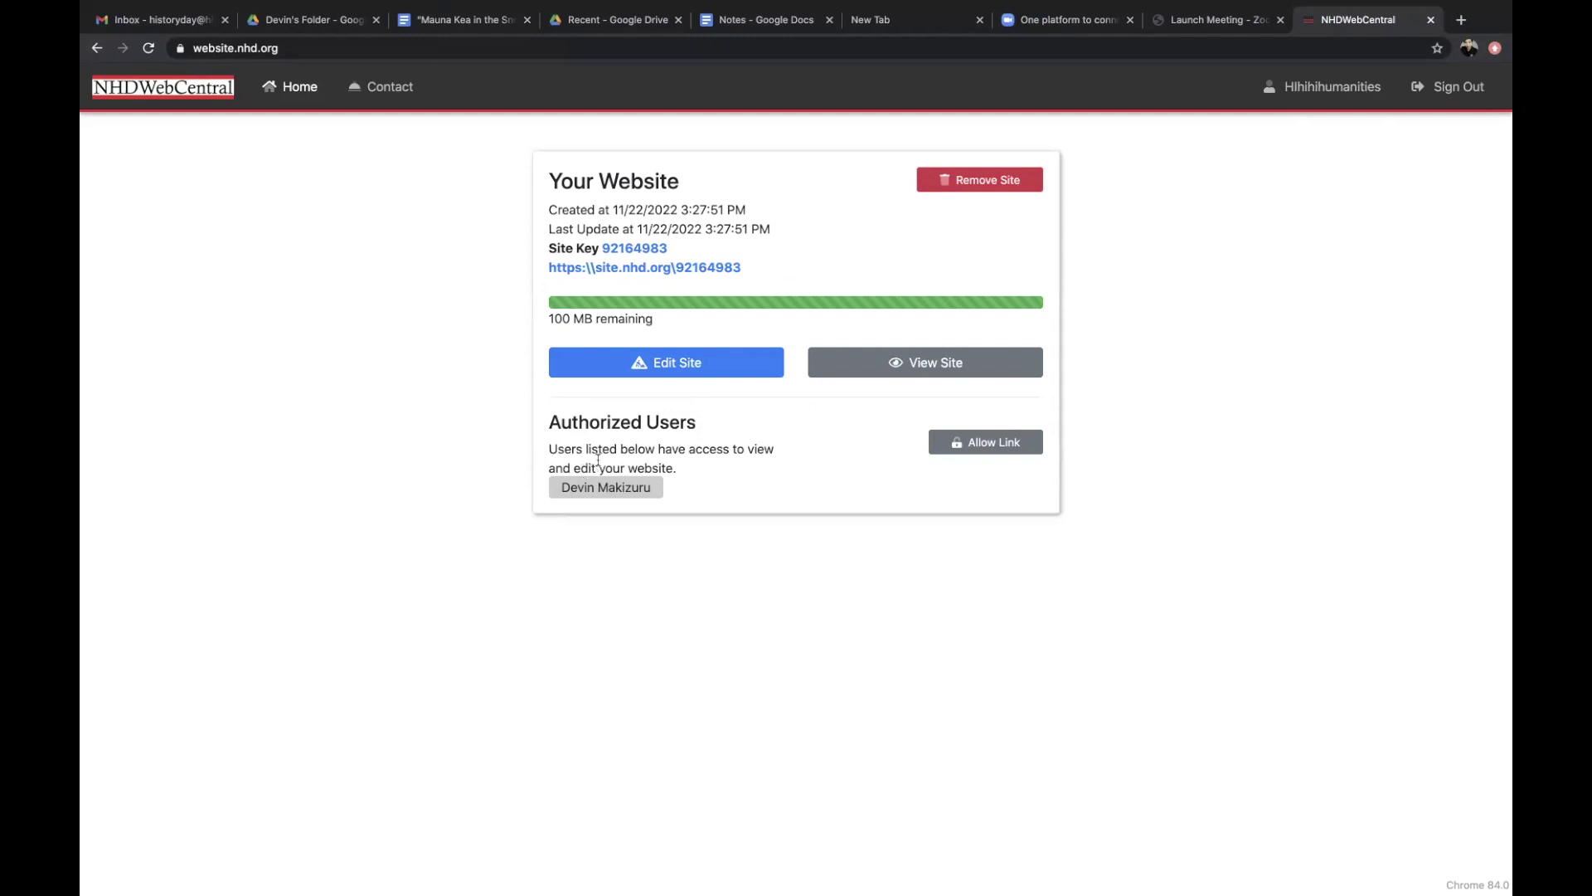
pyautogui.moveTo(598, 320); pyautogui.dragTo(546, 326)
pyautogui.click(691, 371)
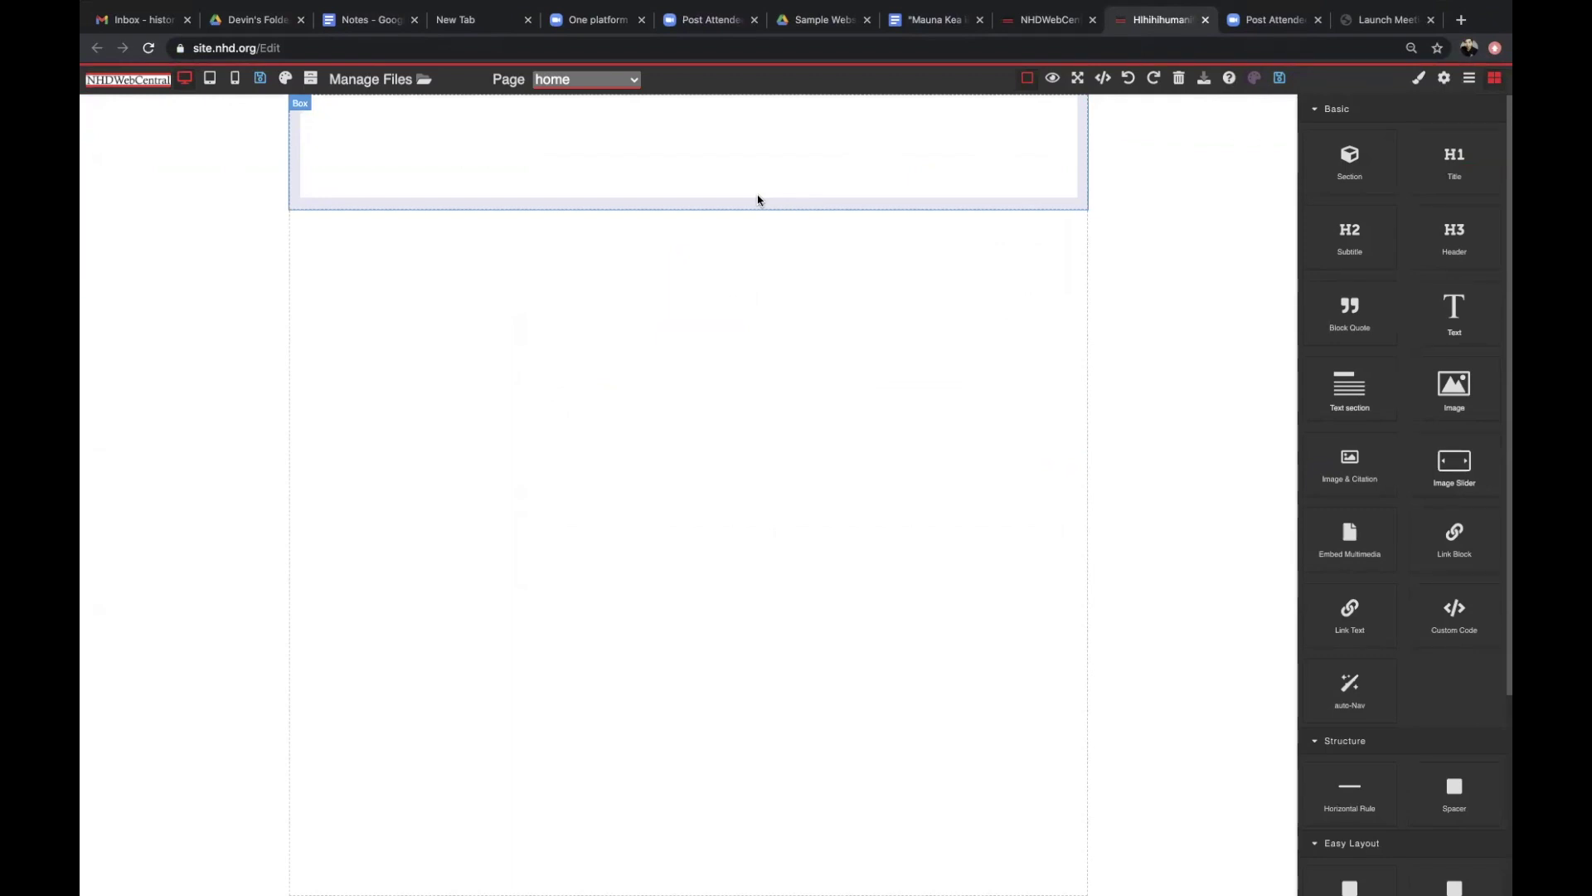
pyautogui.click(916, 20)
# Step: Scroll through the Mauna Kea draft, then bring up the Sample Website folder
pyautogui.scroll(-5, 812, 353)
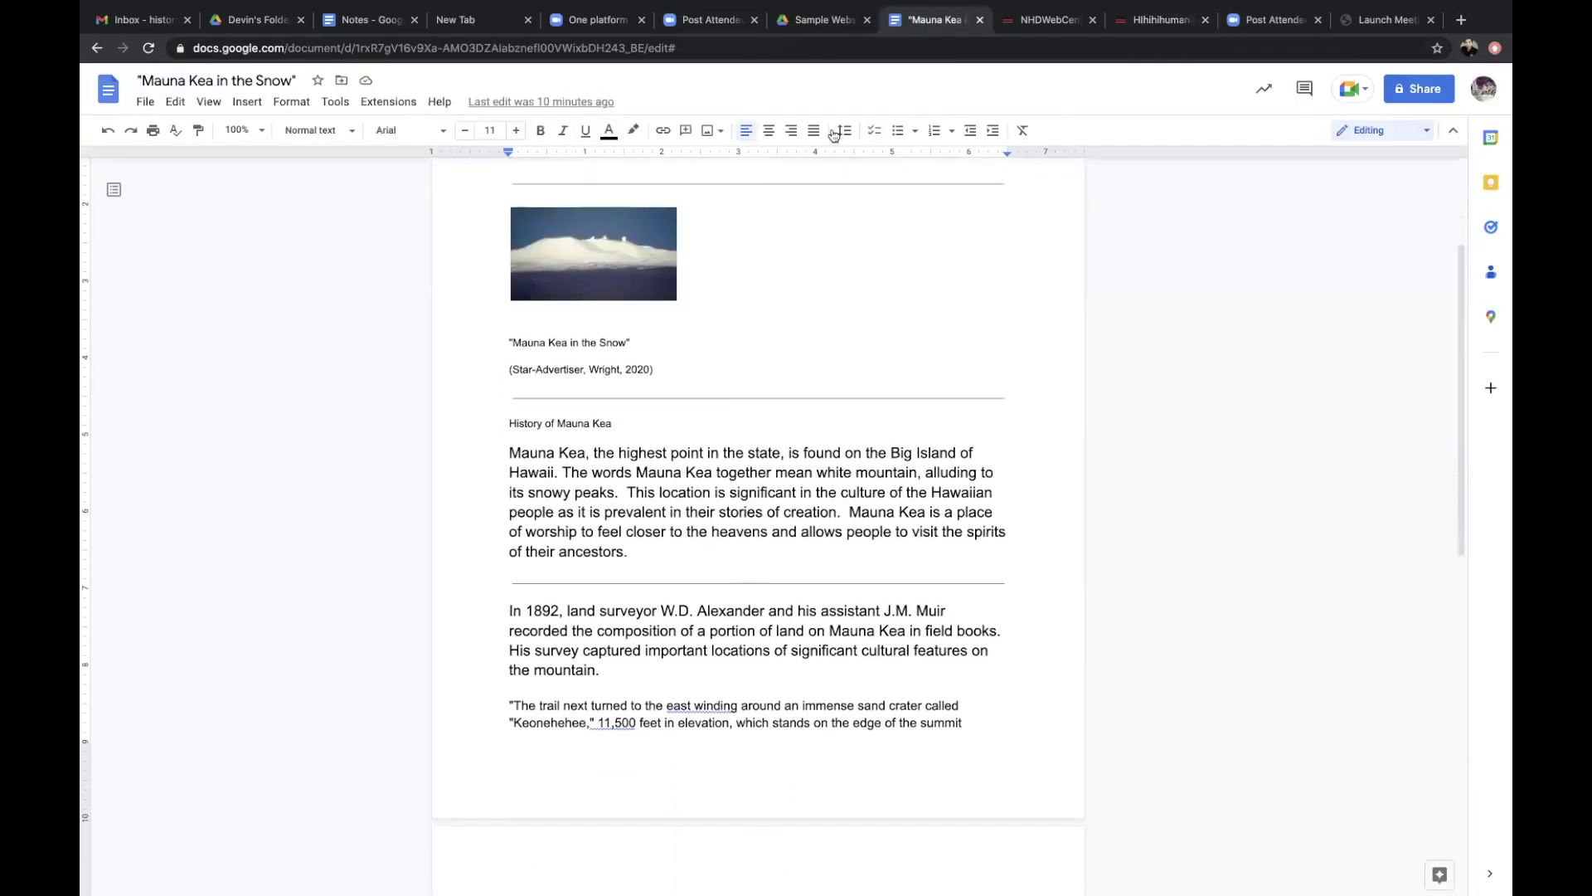
pyautogui.click(825, 24)
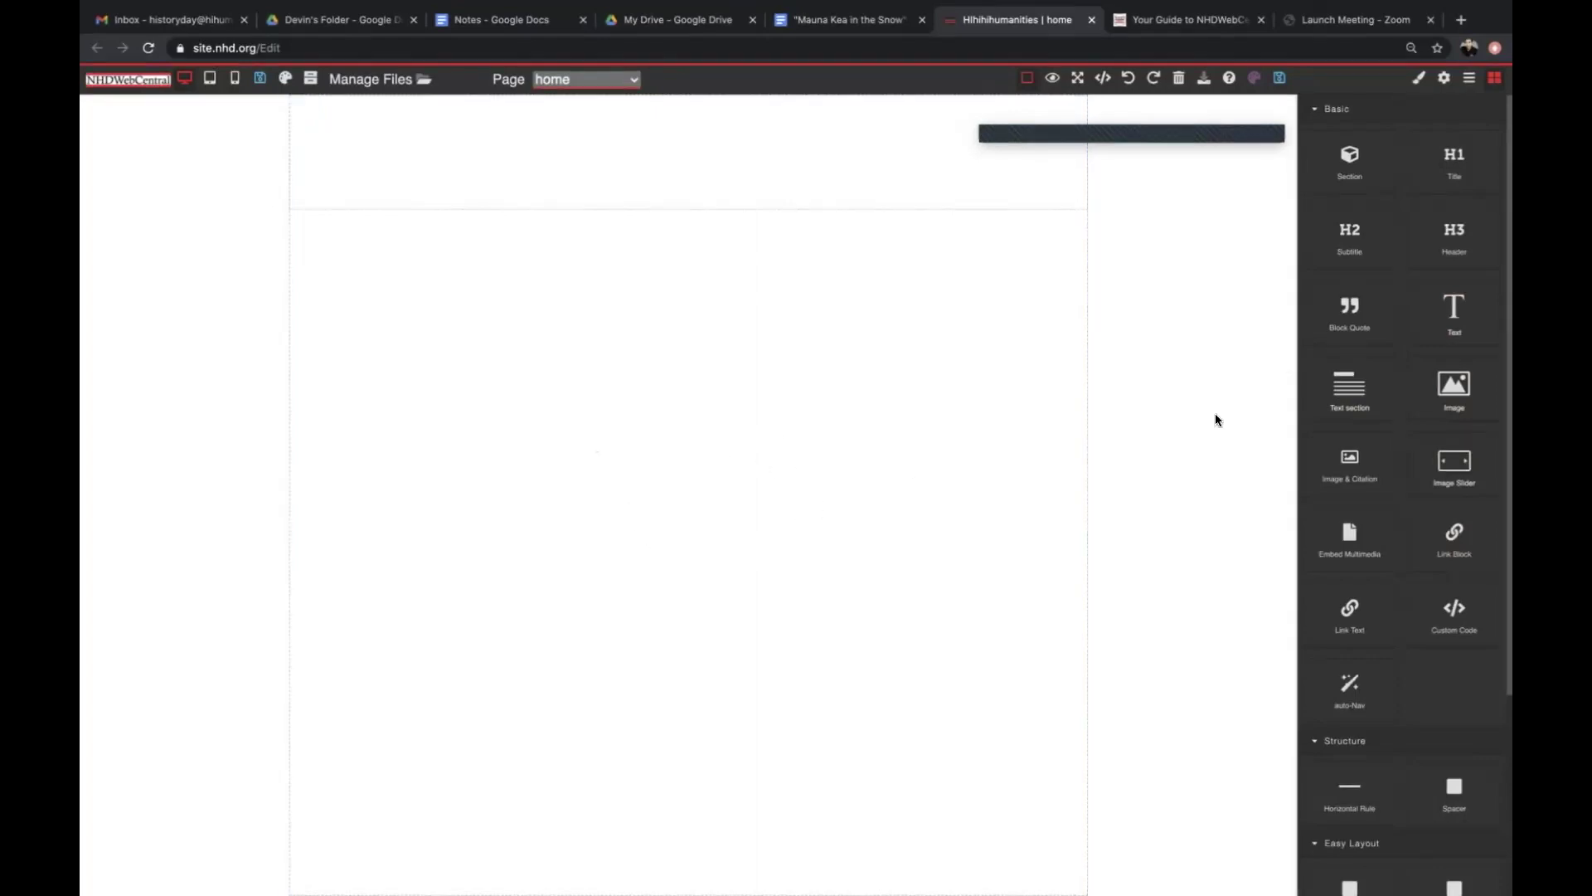
# Step: Try dragging a Text section onto the empty home page, then bring up the site theme settings
pyautogui.moveTo(1349, 388); pyautogui.dragTo(1300, 448)
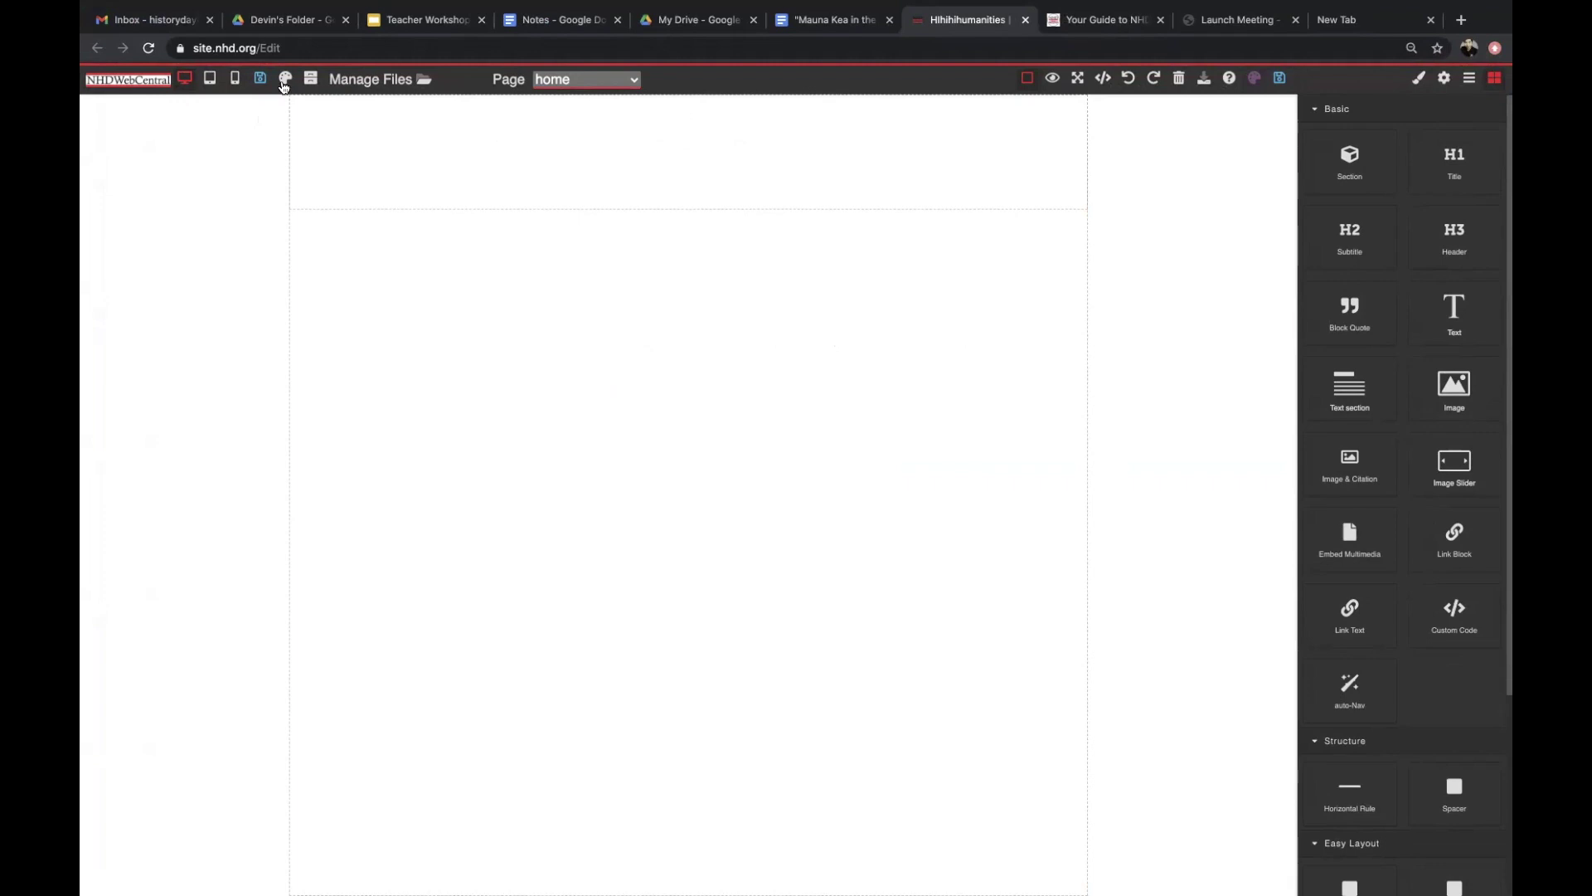
pyautogui.click(283, 83)
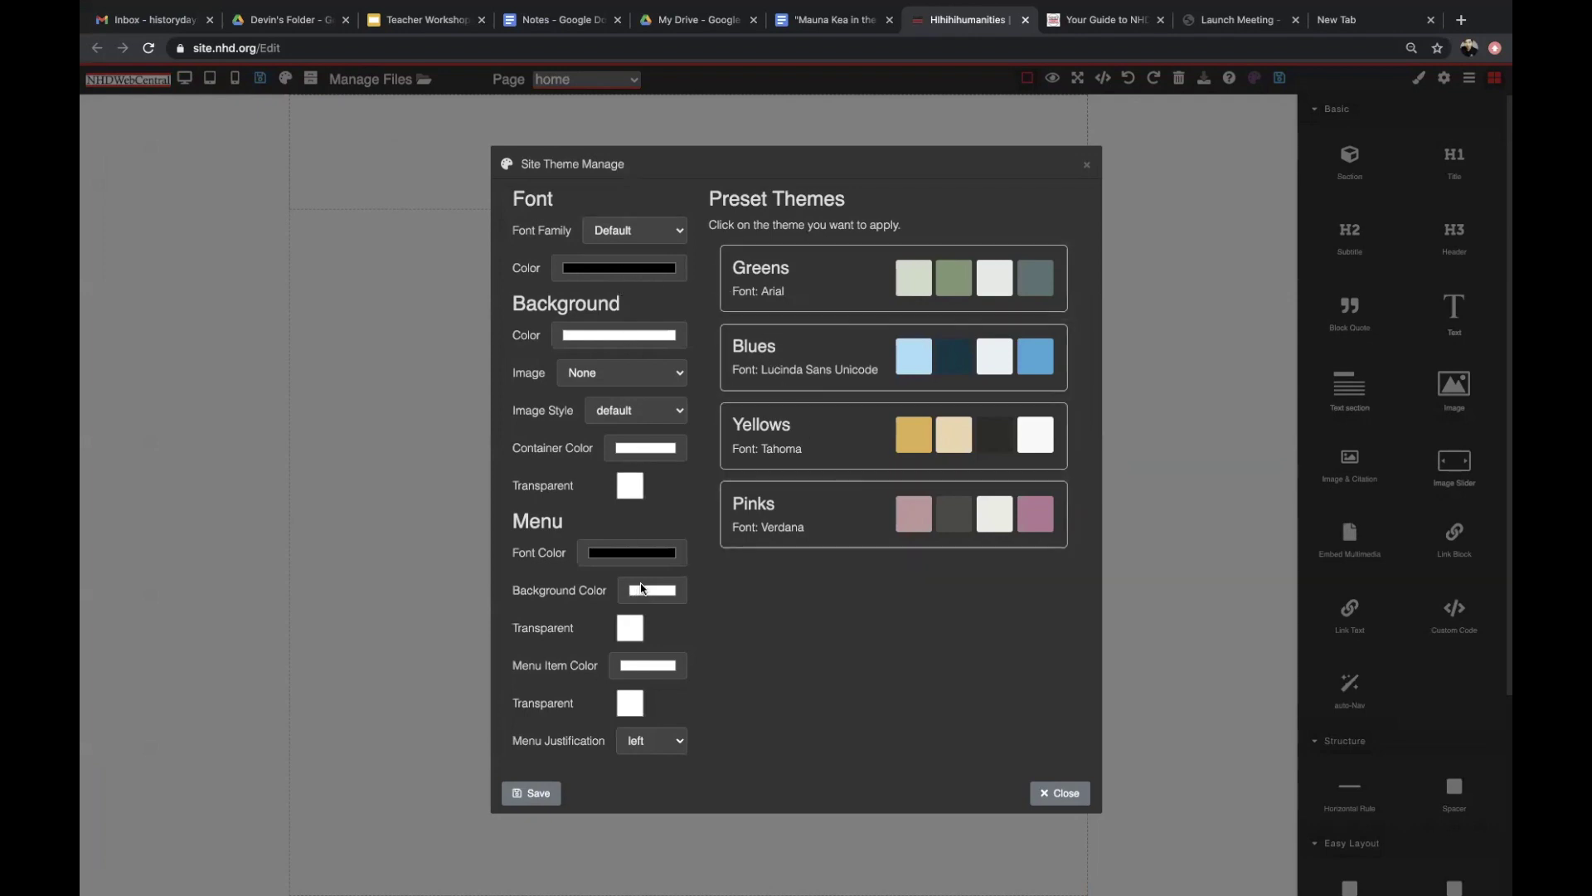
# Step: Apply the Yellows preset theme to the site and save it
pyautogui.click(887, 457)
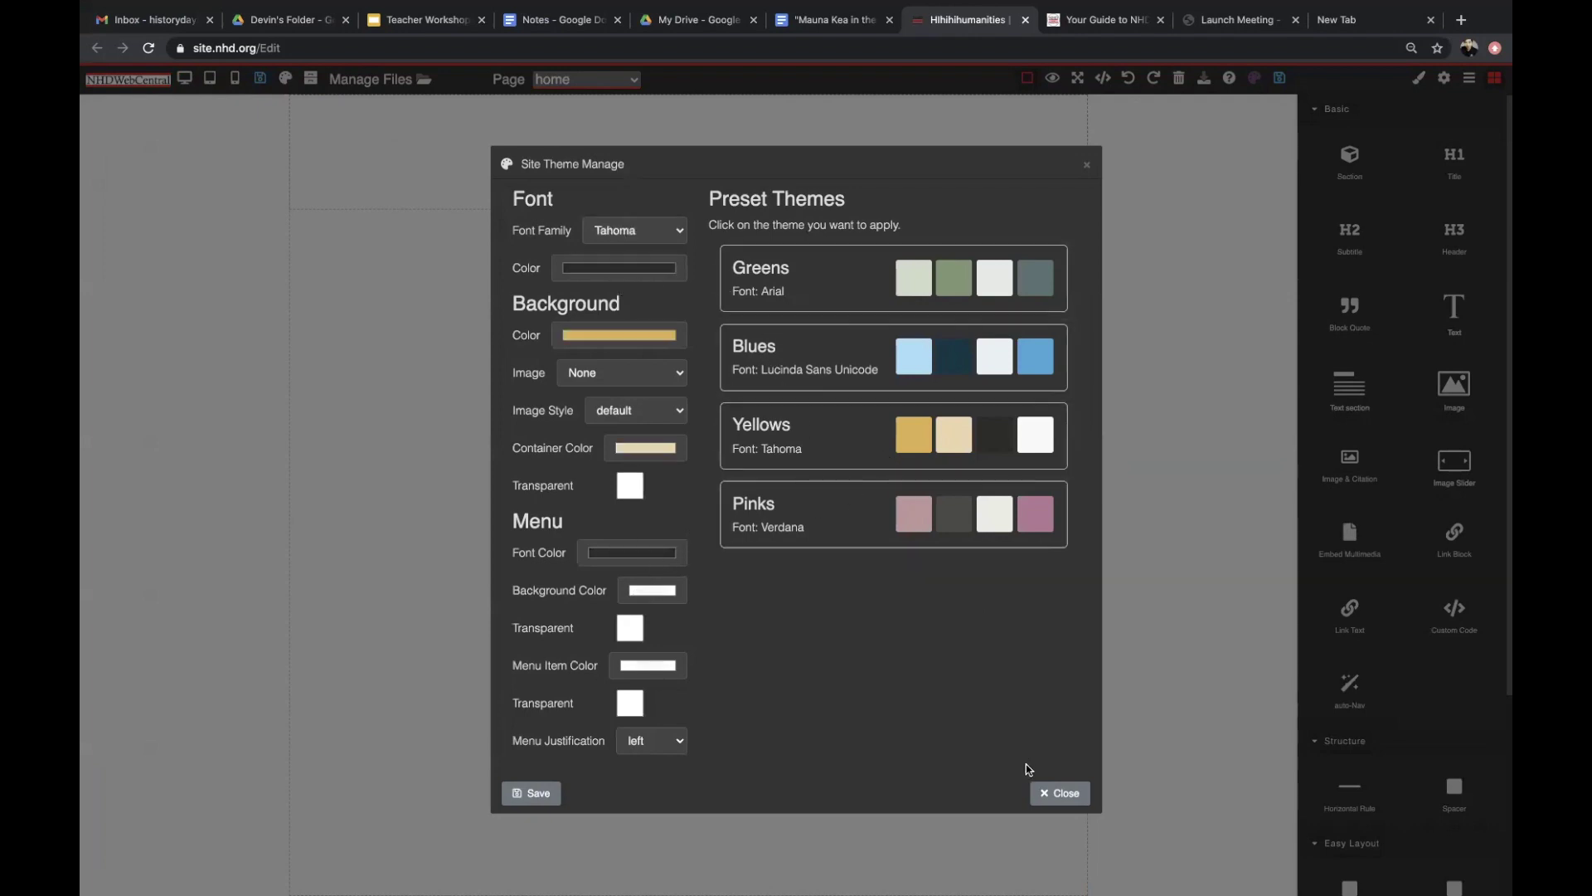
pyautogui.click(541, 801)
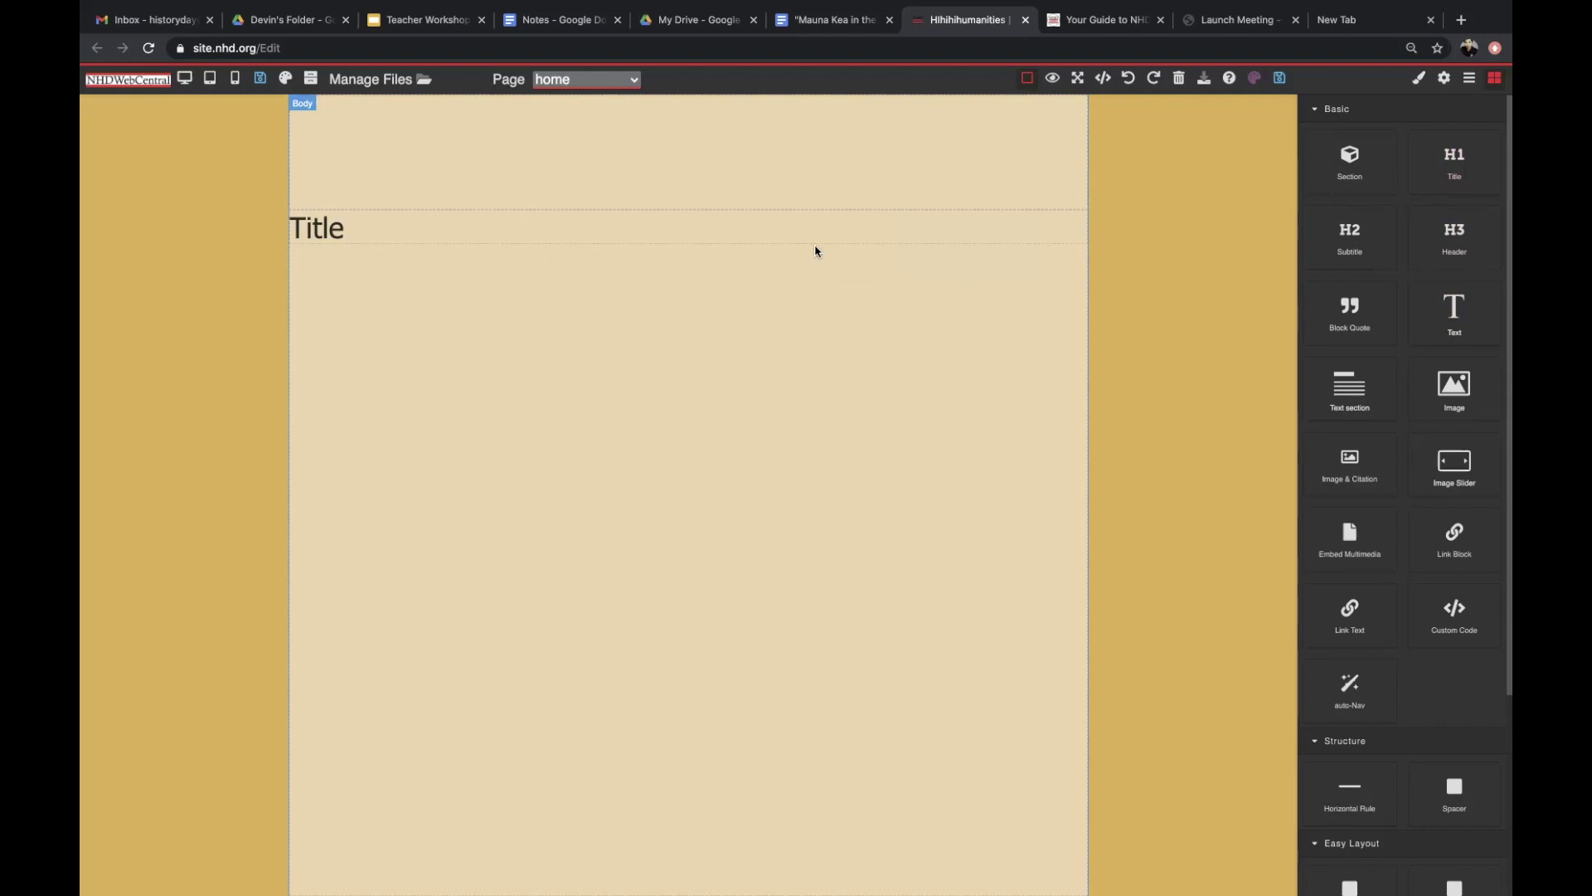
# Step: Centre the Title heading, rename it 'Mauna Kea', and add an image block beneath it
pyautogui.doubleClick(615, 233)
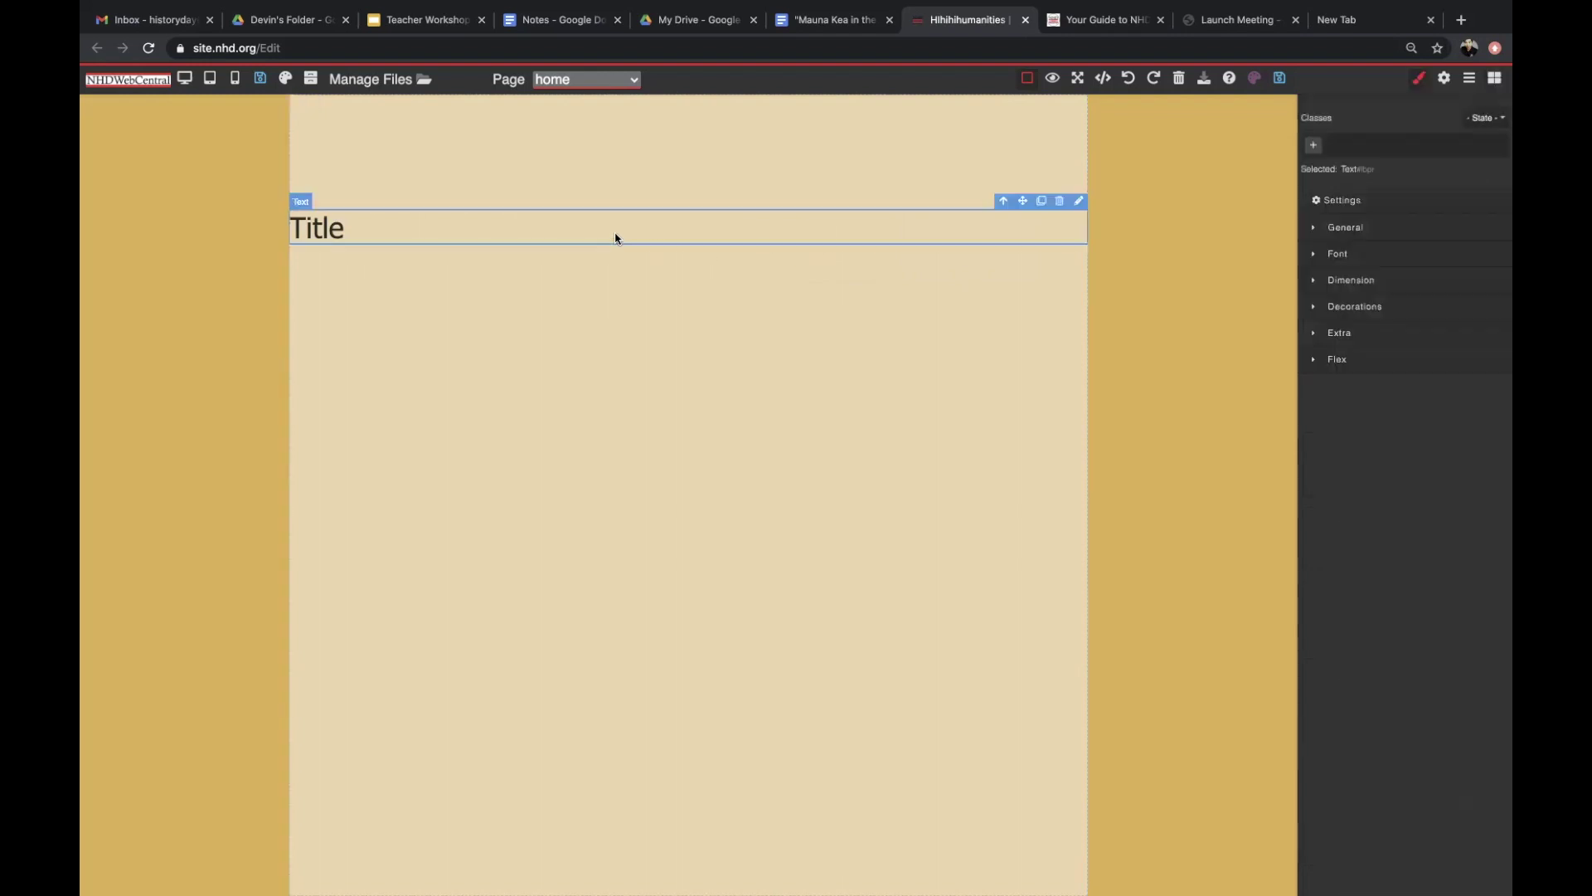
pyautogui.click(1339, 254)
pyautogui.click(1375, 470)
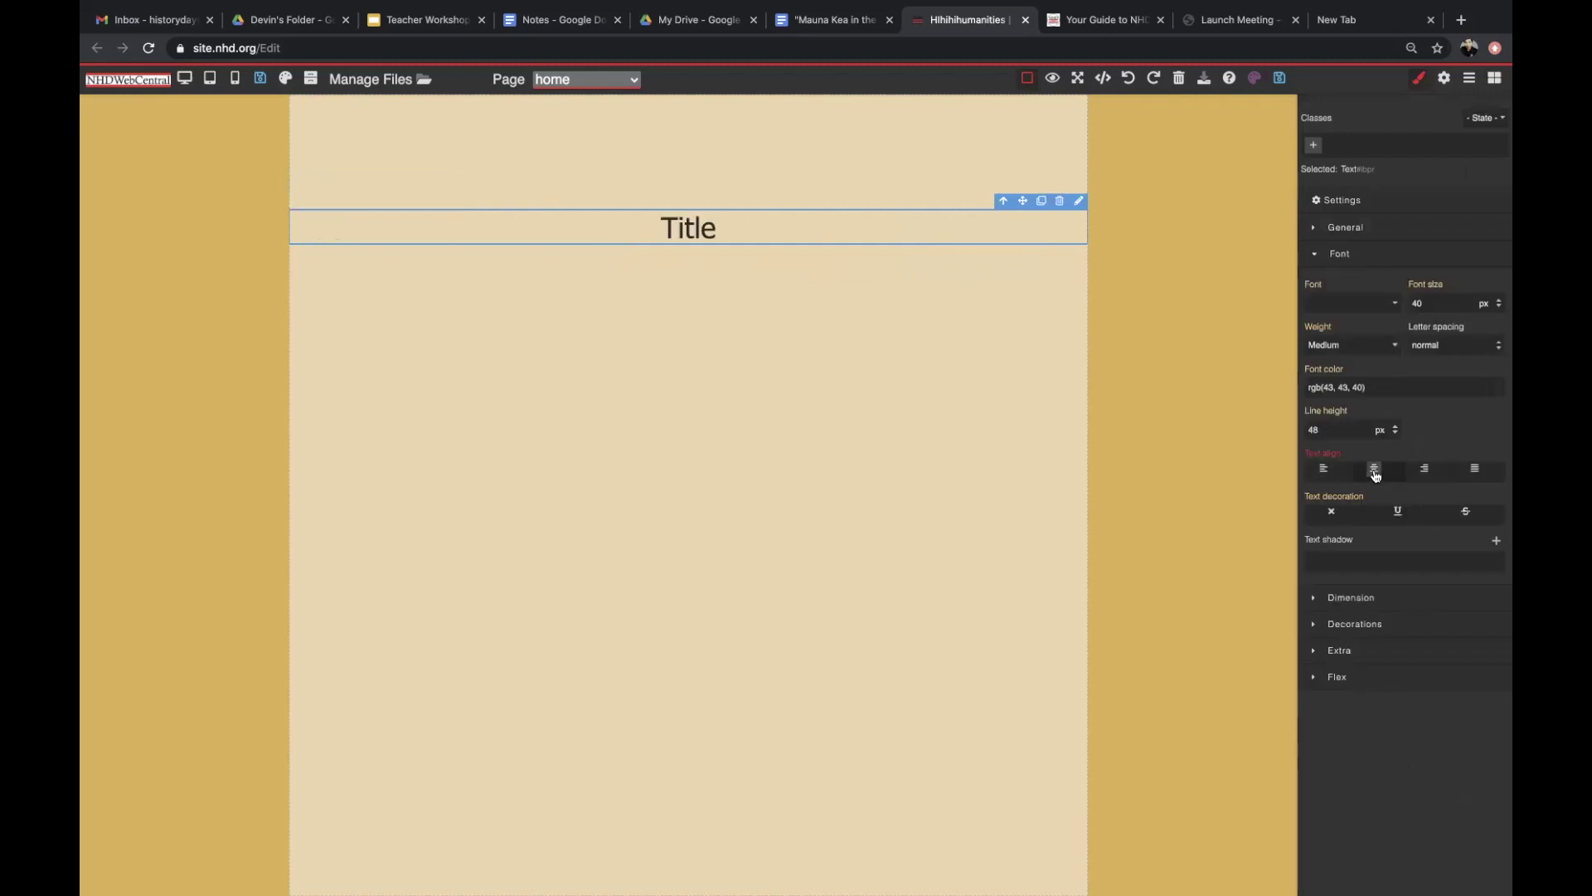
pyautogui.doubleClick(752, 228)
pyautogui.write('Mauna ')
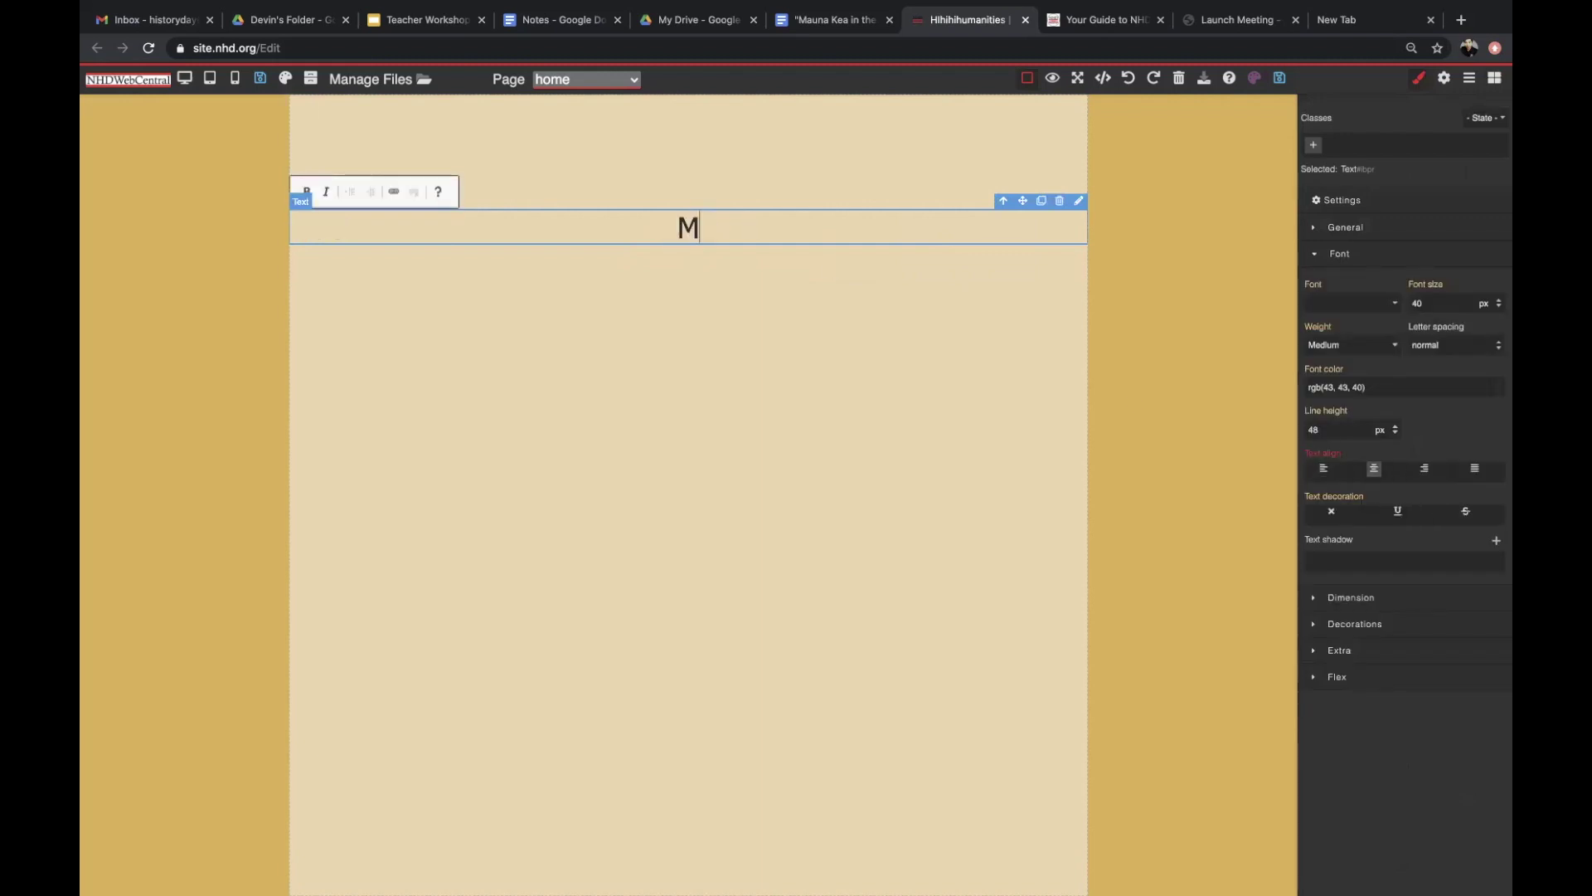
pyautogui.write('Kea')
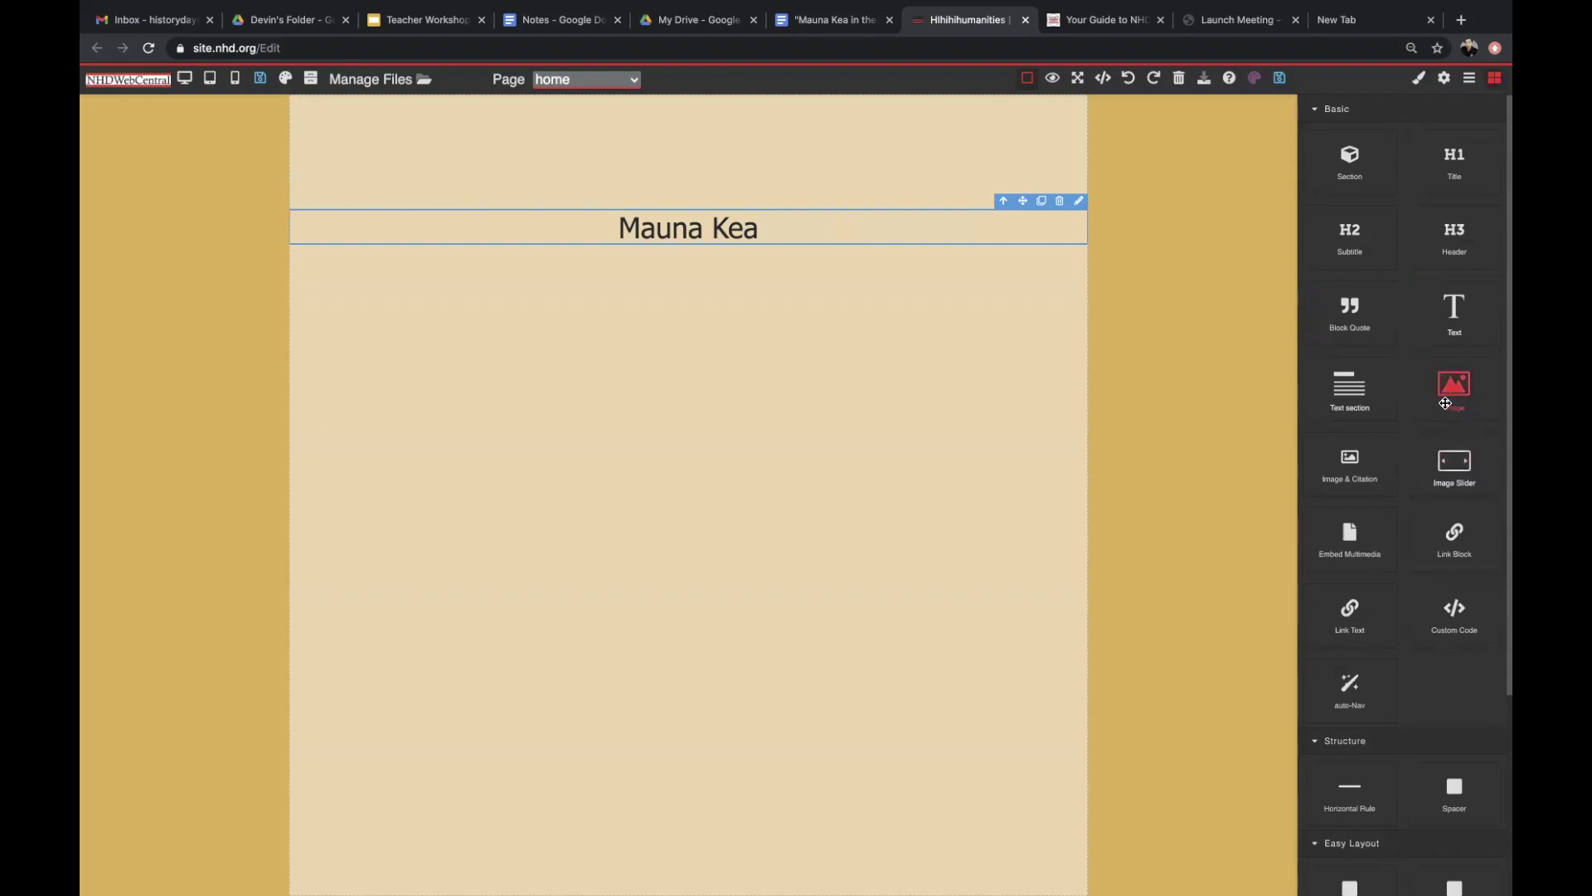
pyautogui.moveTo(1446, 405); pyautogui.dragTo(933, 379)
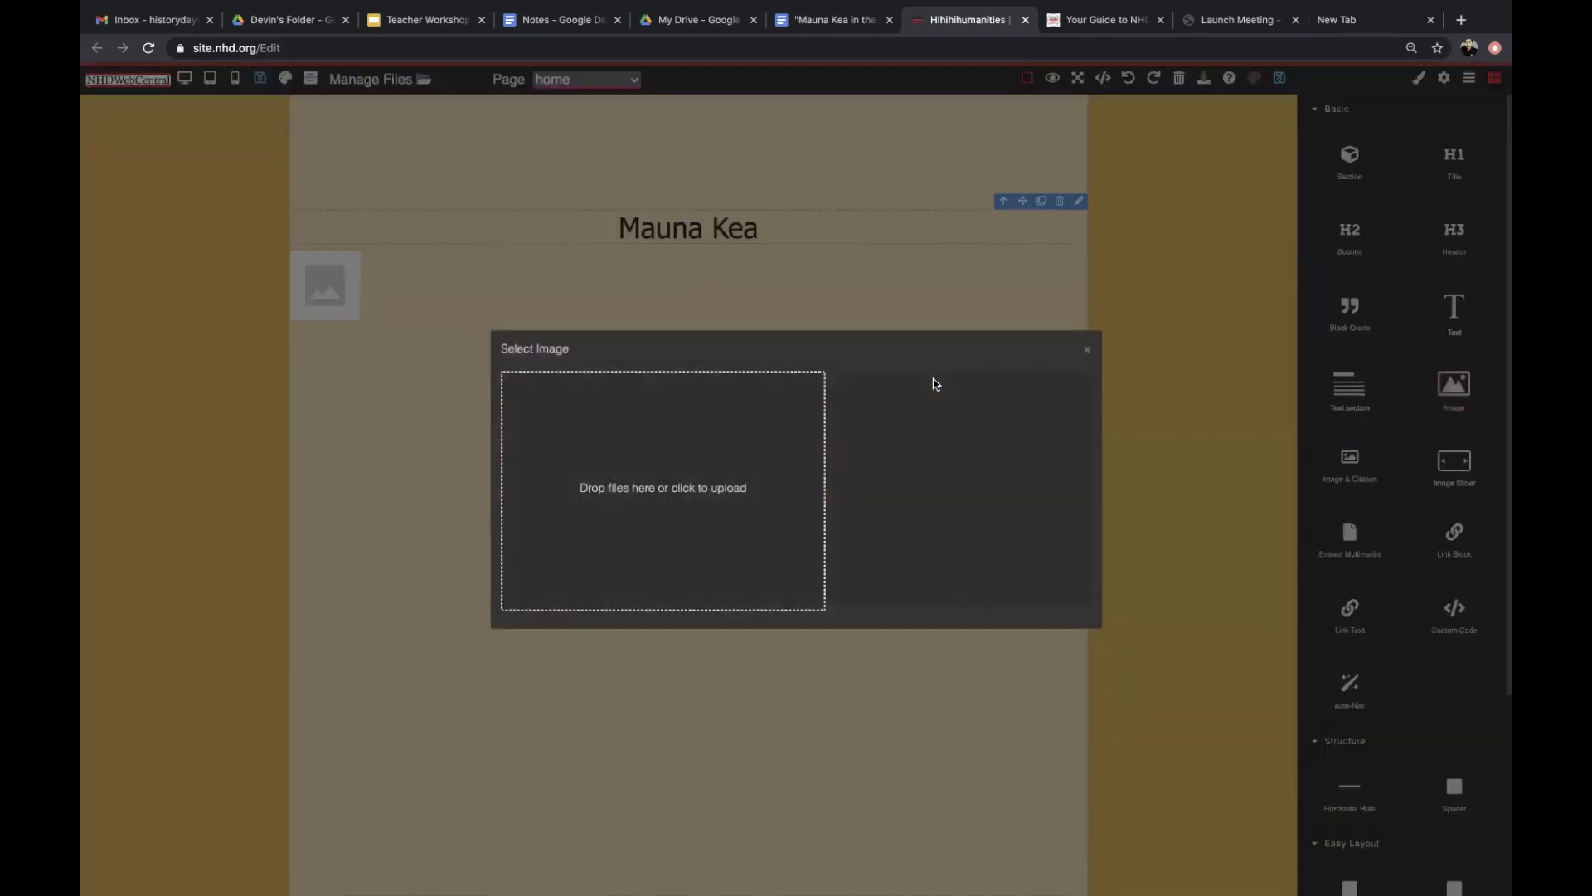
# Step: Upload Banner.png and place it in the image block below the Mauna Kea heading
pyautogui.click(753, 471)
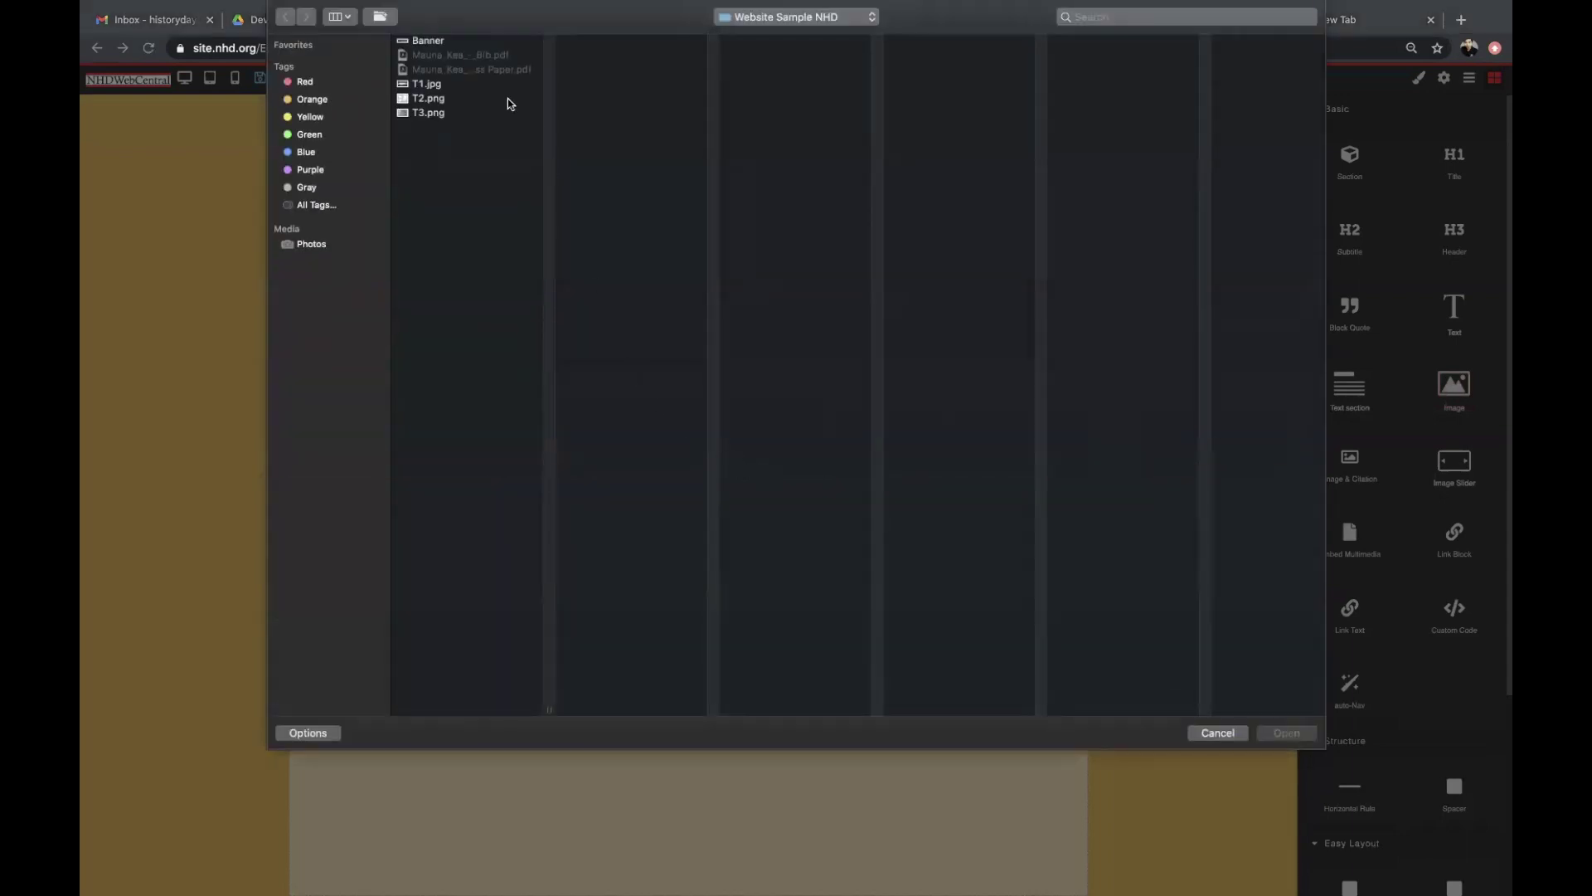
pyautogui.click(438, 101)
pyautogui.click(438, 118)
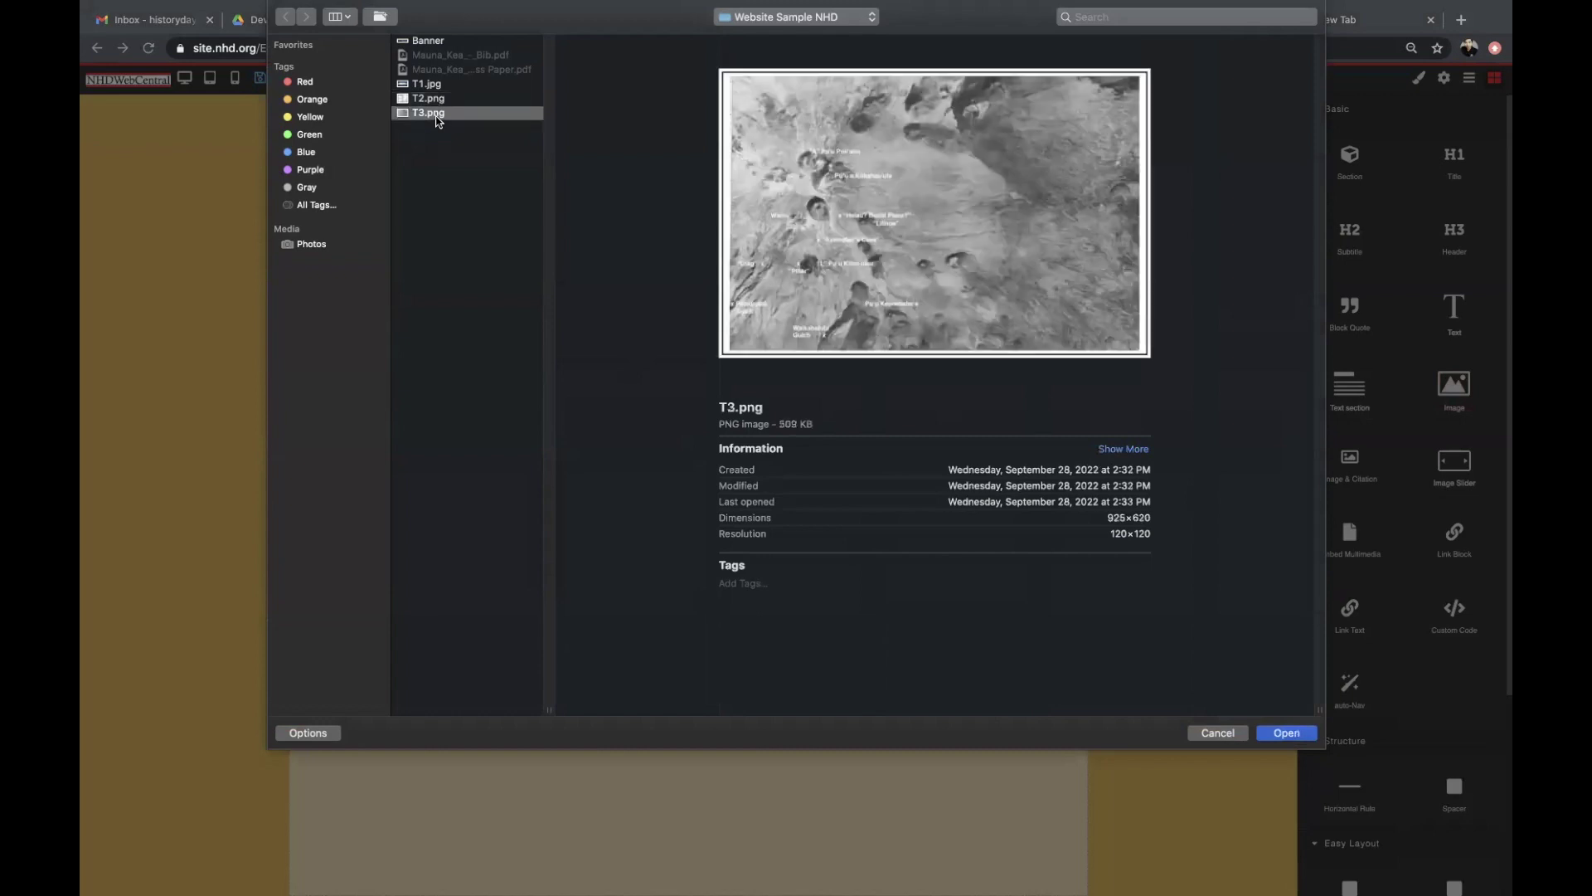
pyautogui.click(433, 42)
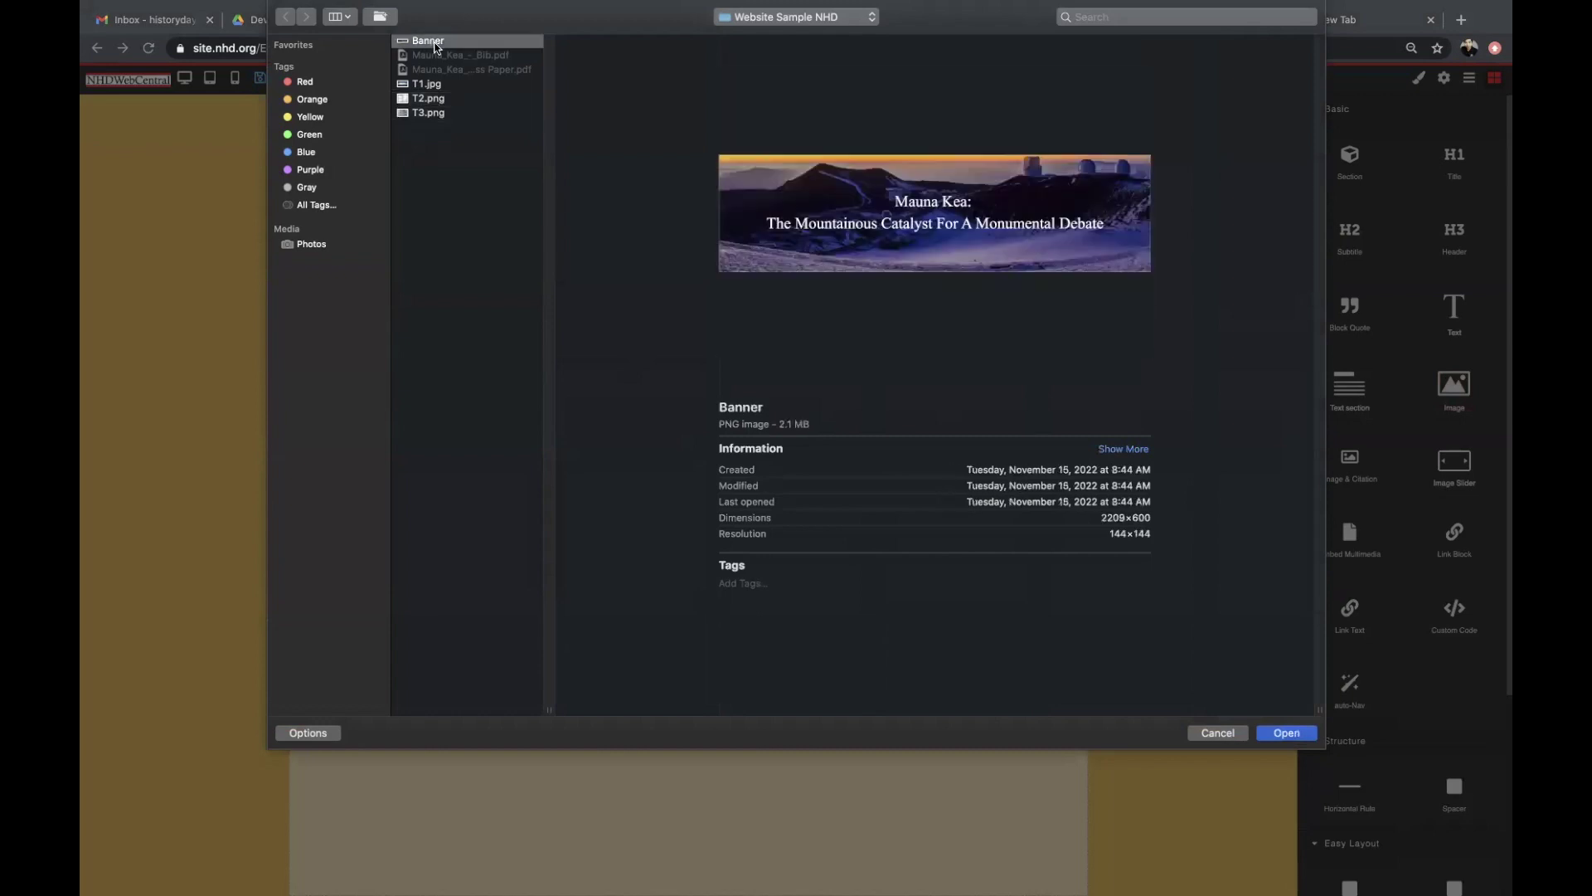
pyautogui.click(1285, 733)
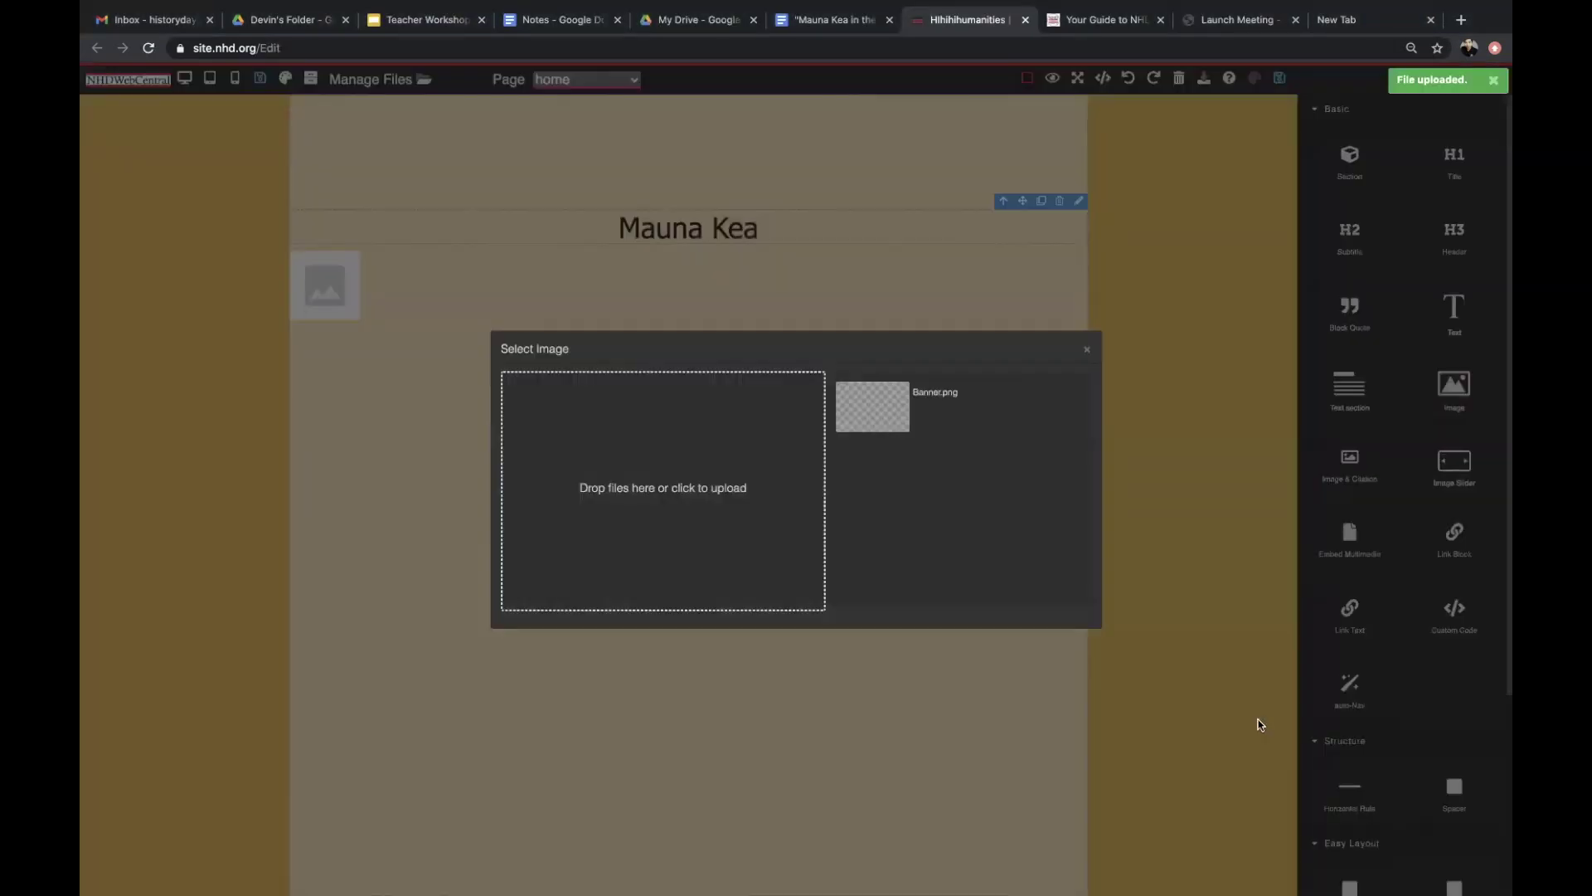
pyautogui.click(897, 426)
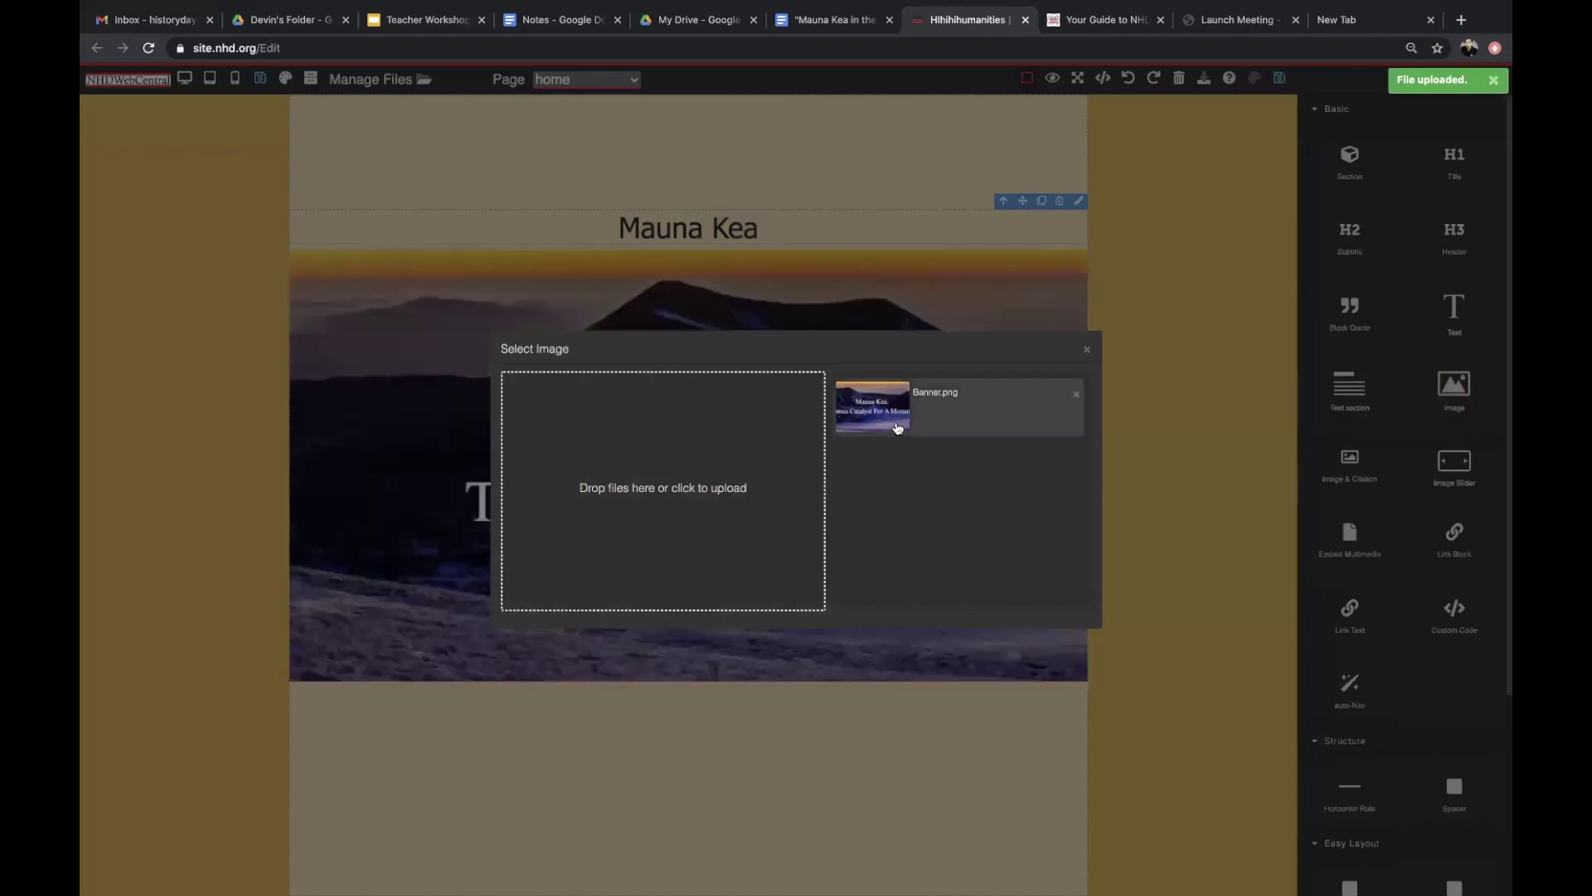
pyautogui.click(1087, 355)
pyautogui.click(366, 394)
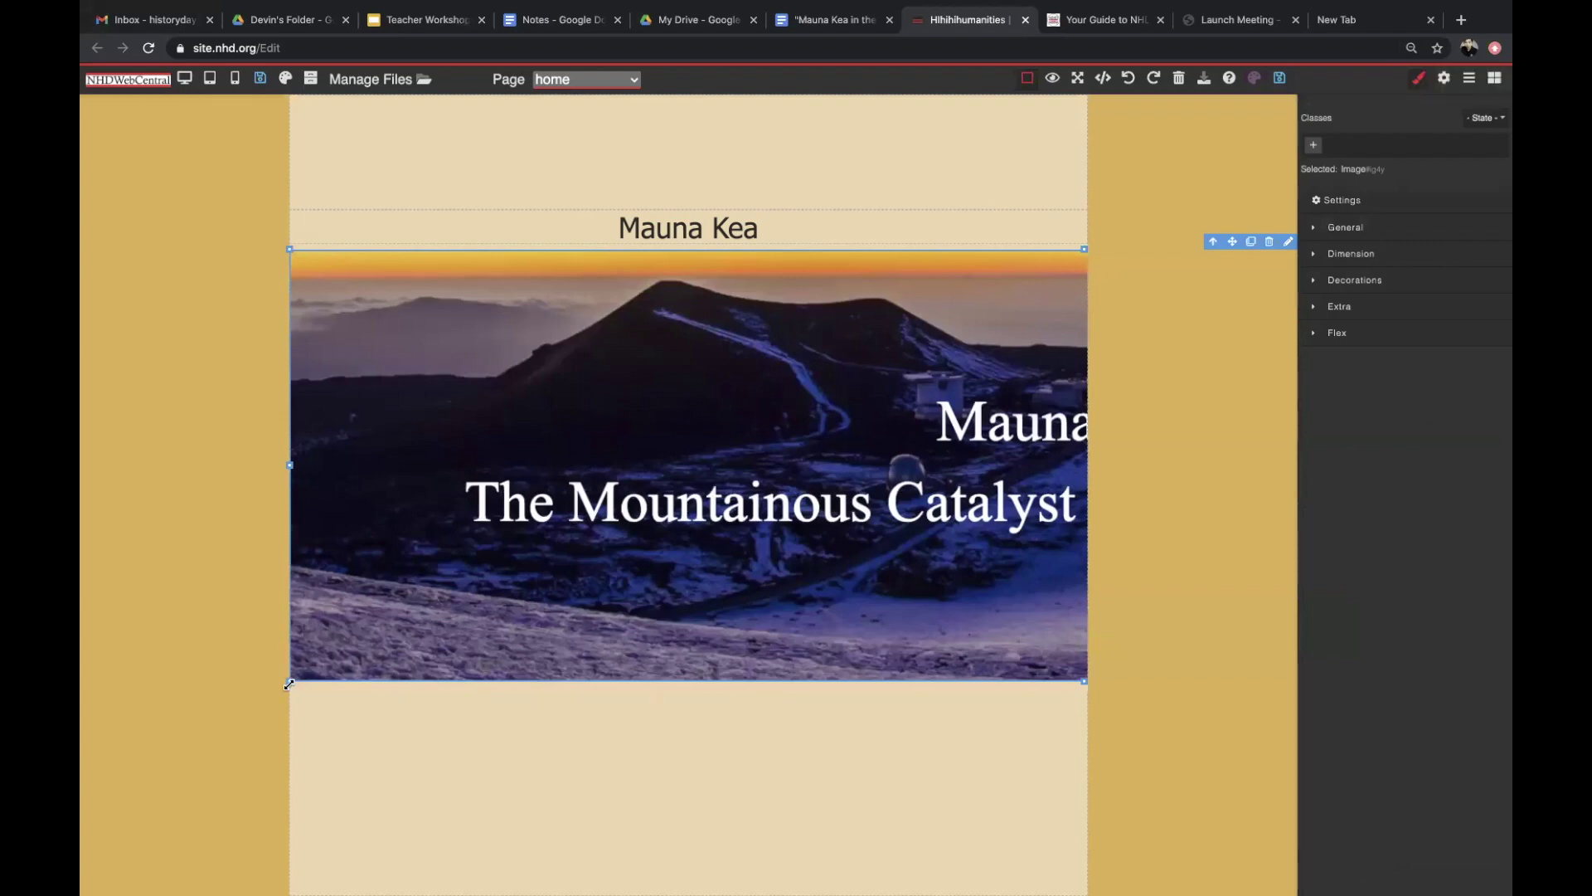
# Step: Shorten the banner to a strip, extend the heading to the full title, and add a text block below
pyautogui.moveTo(290, 684); pyautogui.dragTo(292, 673)
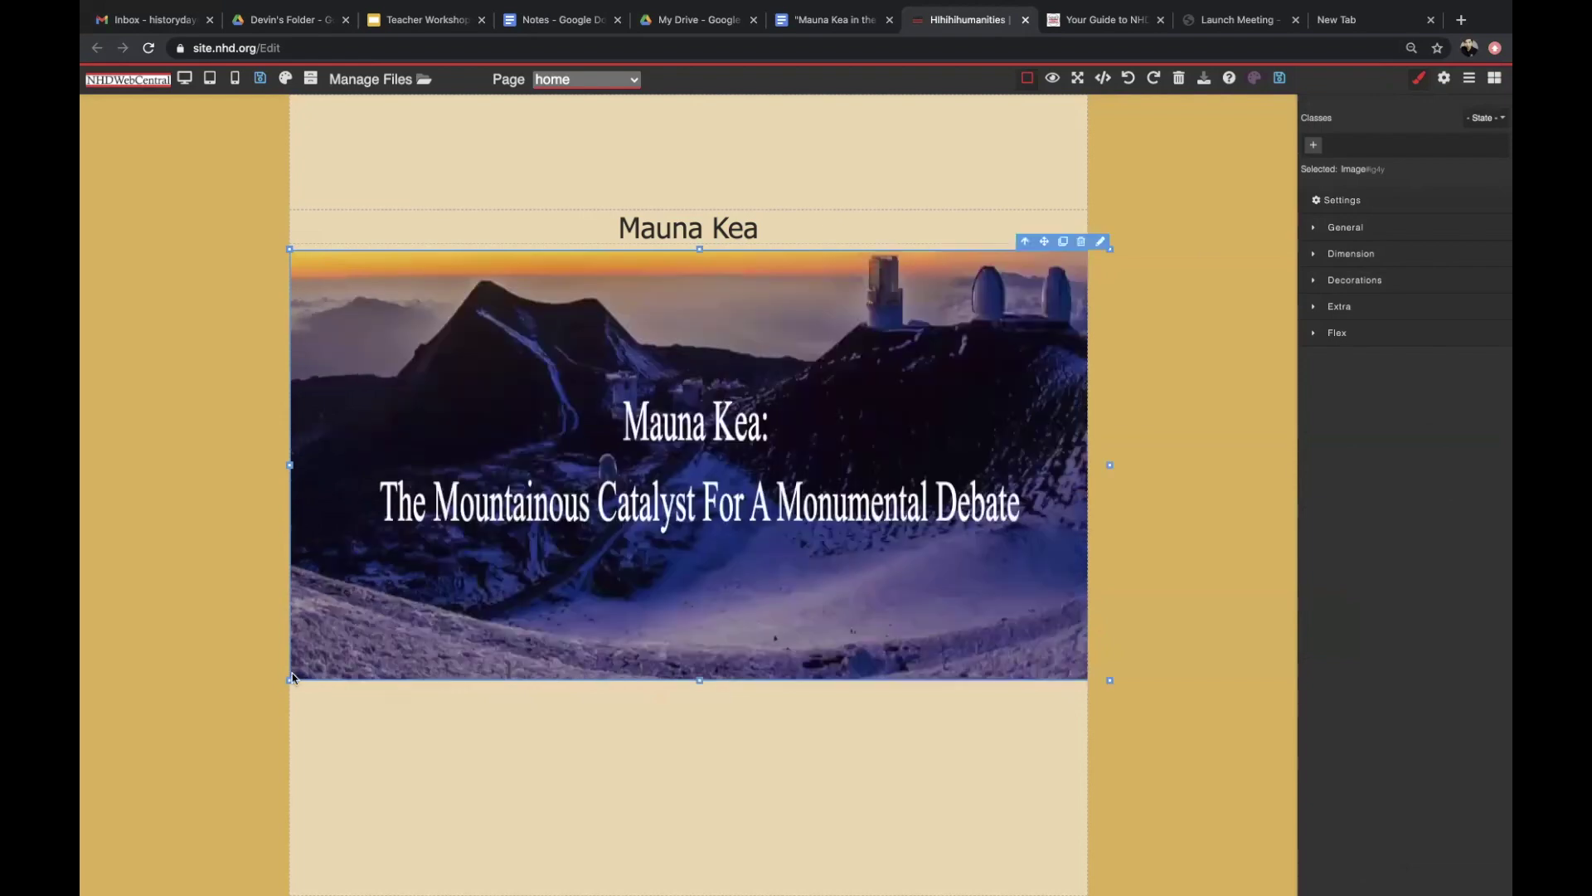
pyautogui.moveTo(700, 678); pyautogui.dragTo(709, 485)
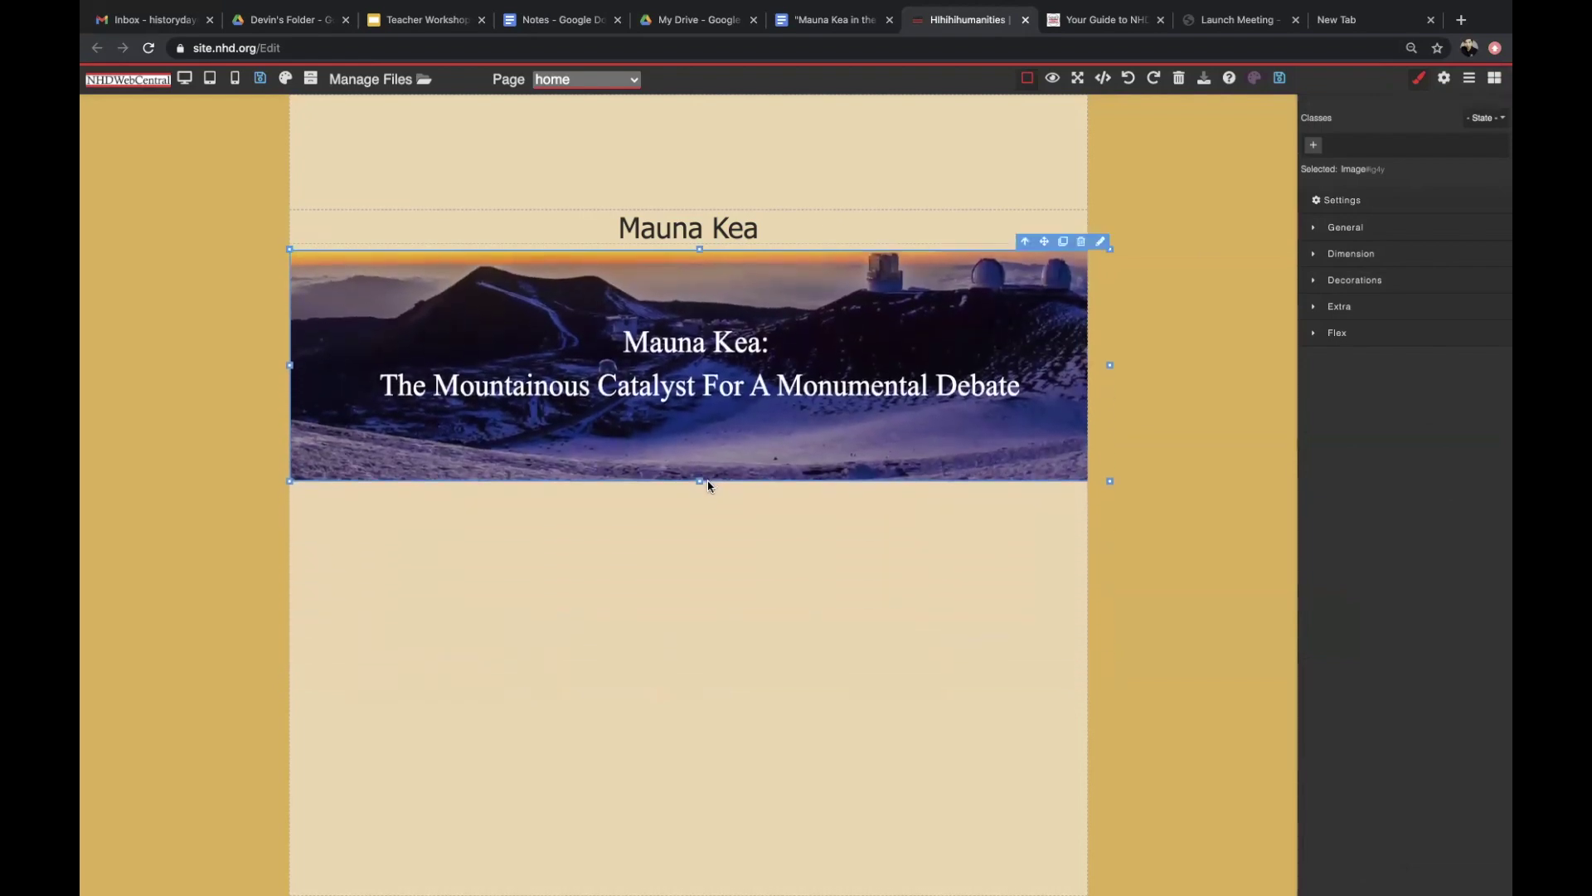
pyautogui.click(776, 230)
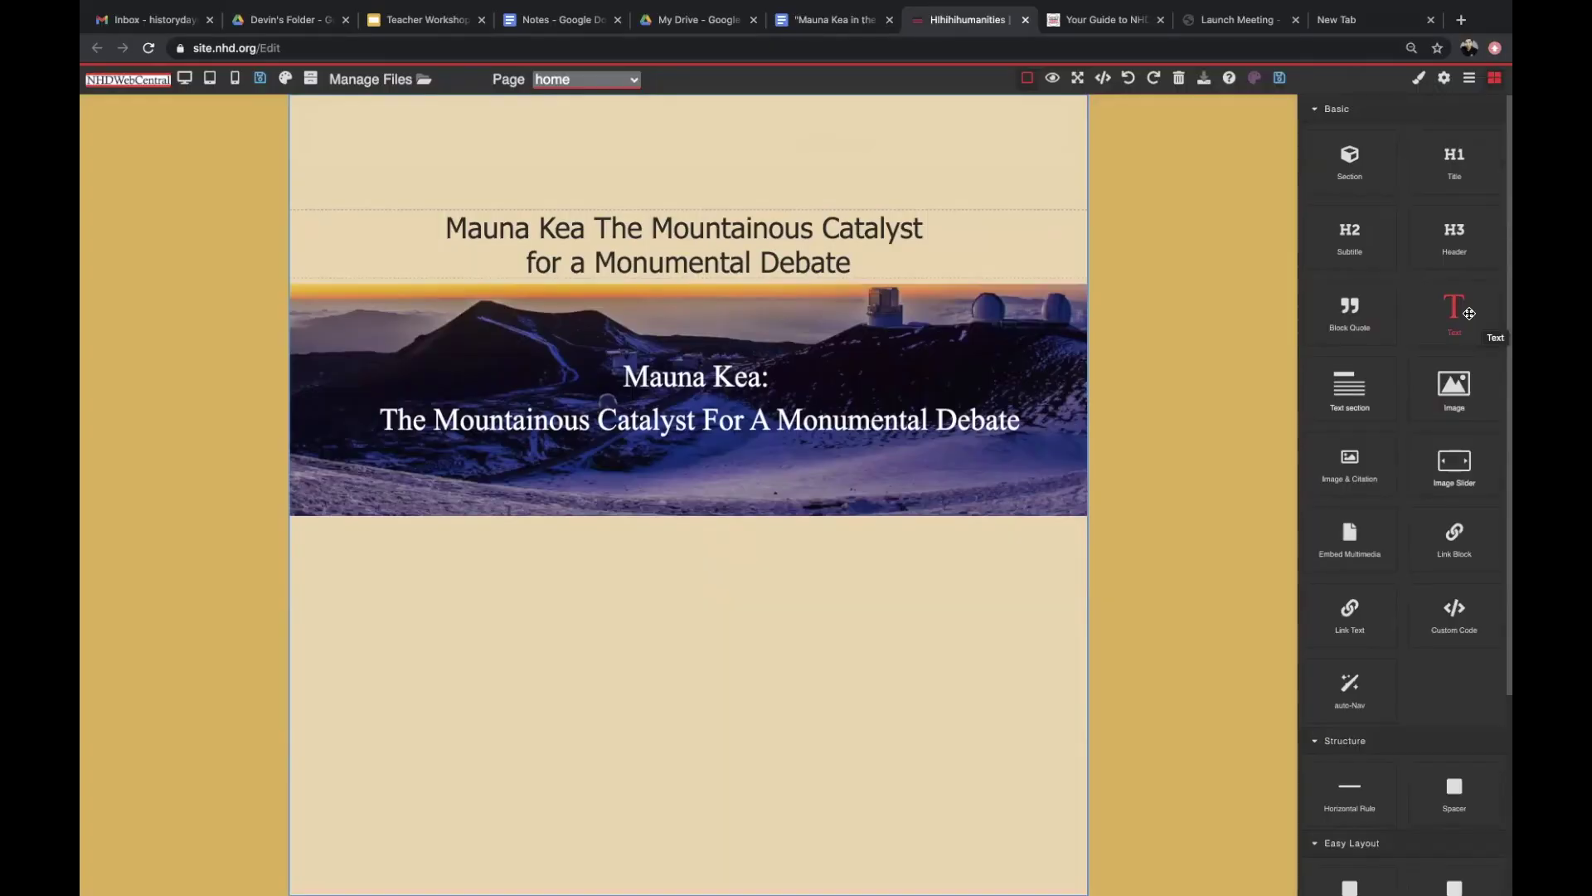
pyautogui.moveTo(1469, 312); pyautogui.dragTo(750, 558)
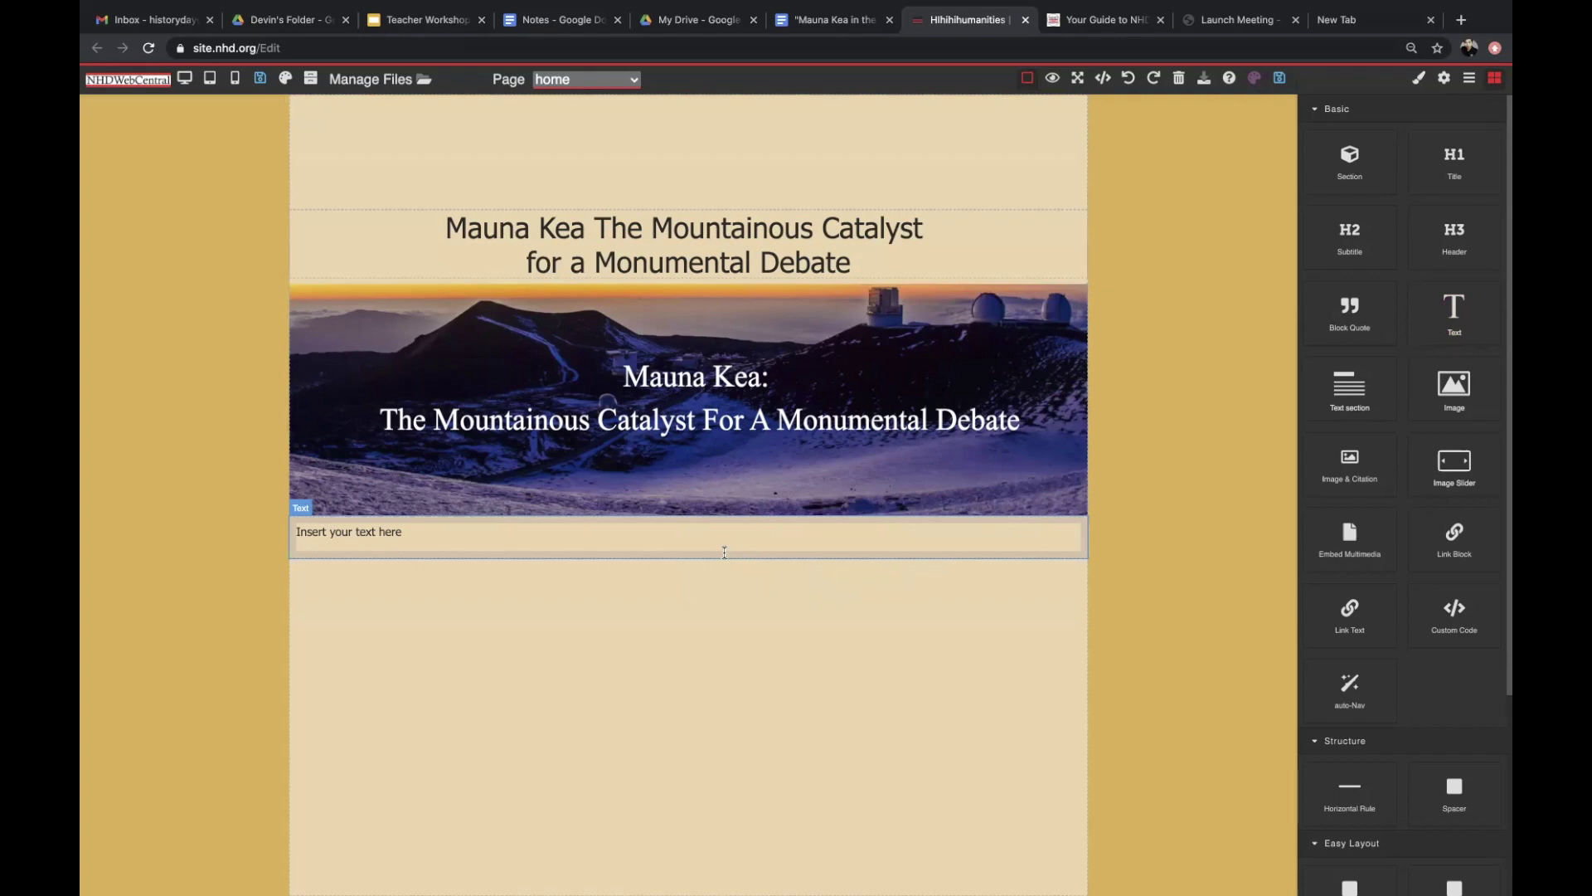
pyautogui.doubleClick(686, 541)
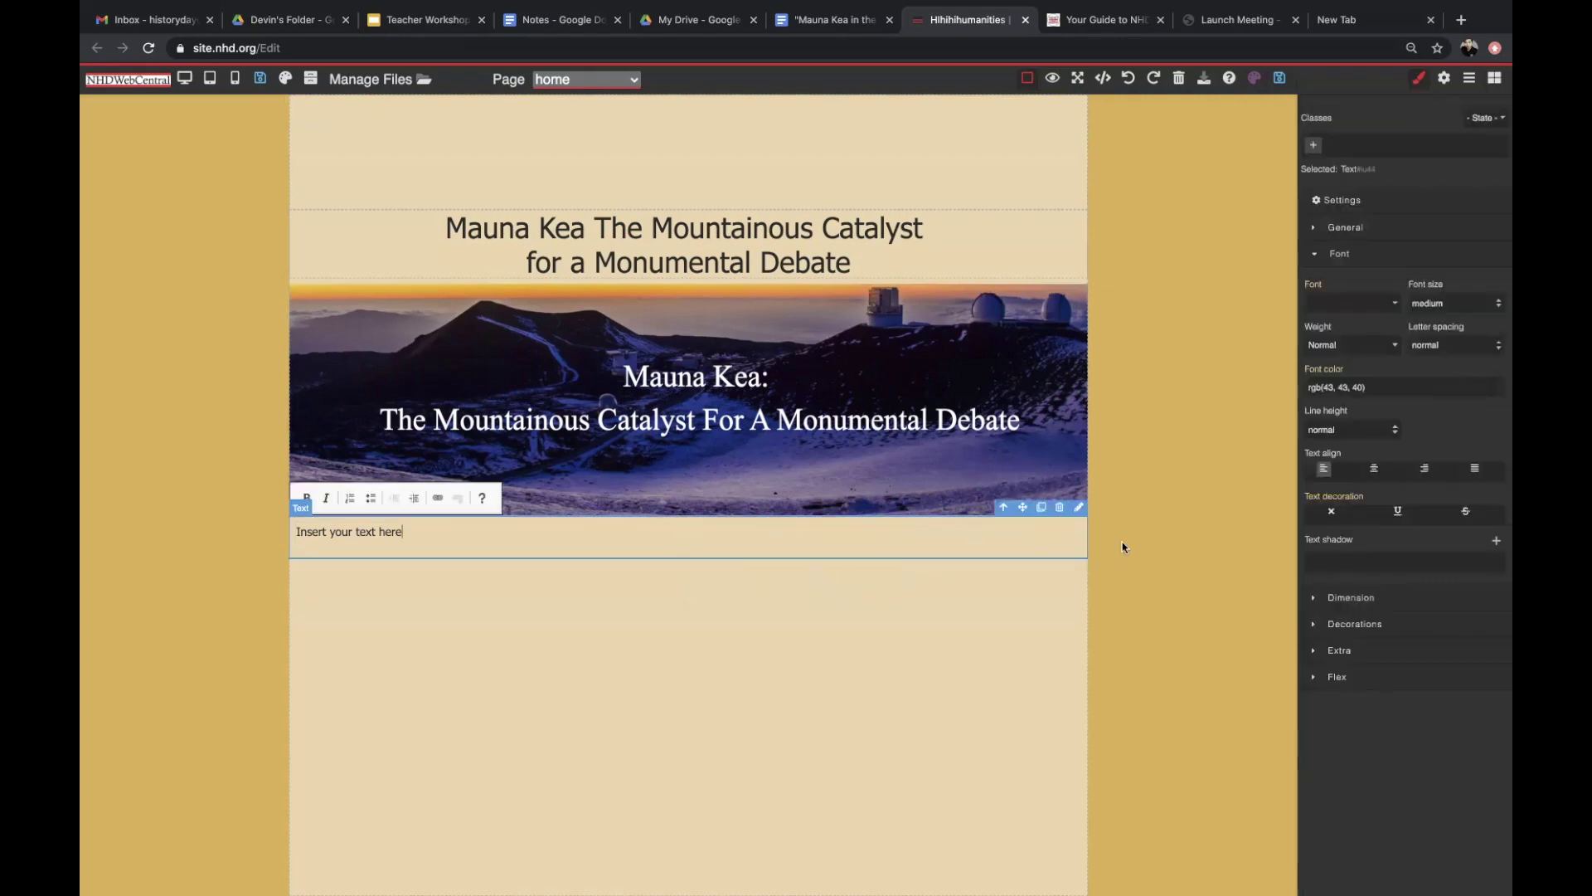
# Step: Centre the placeholder text, then copy the entry-information lines from the Mauna Kea notes
pyautogui.click(1374, 468)
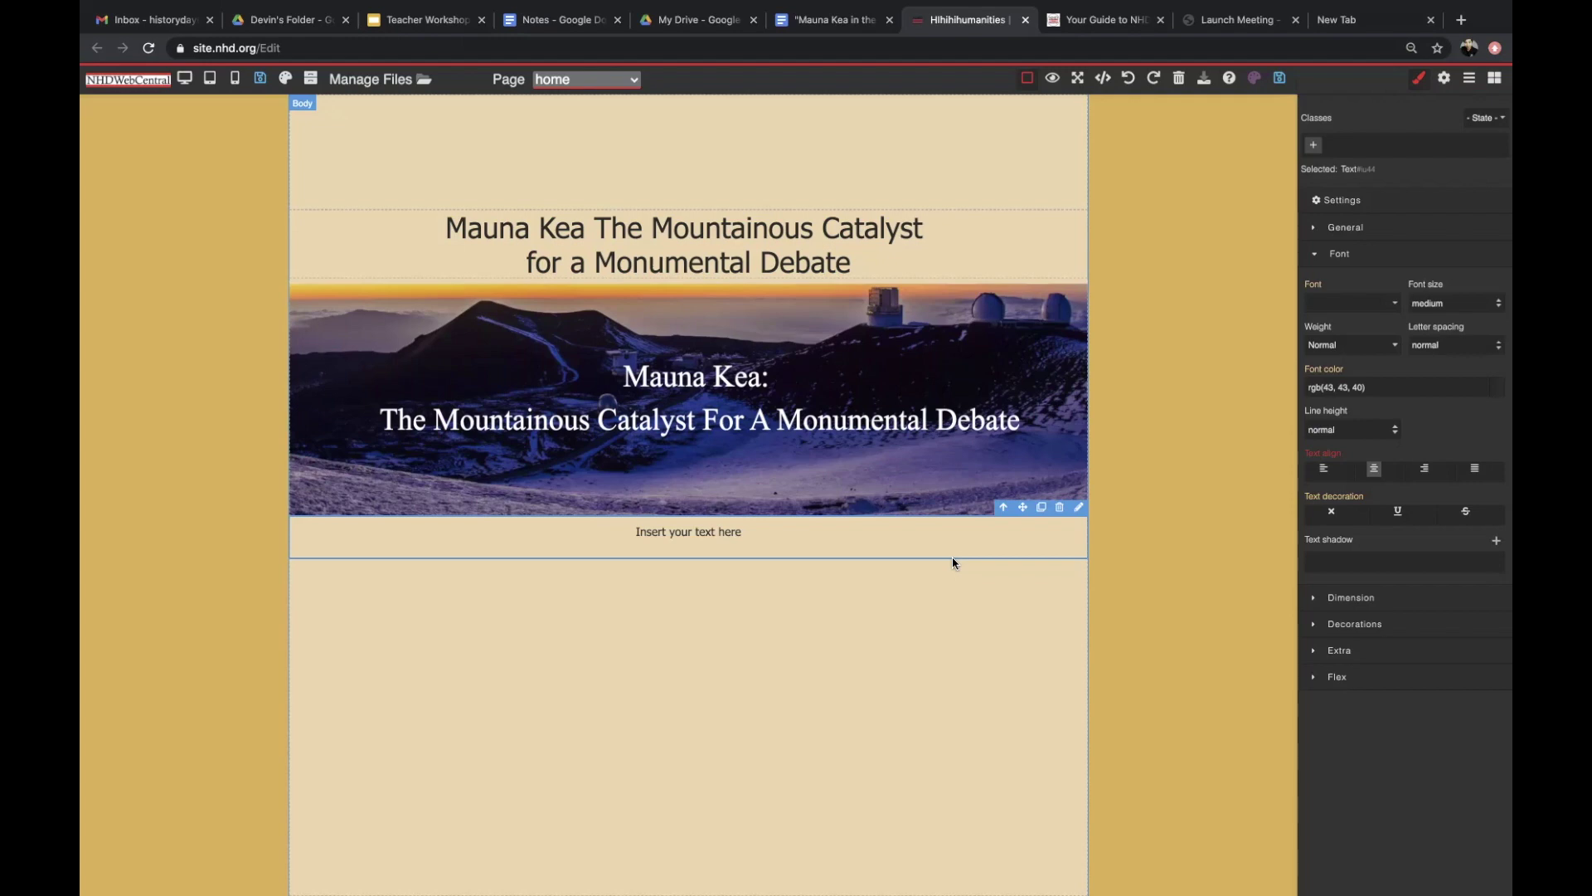
pyautogui.click(832, 19)
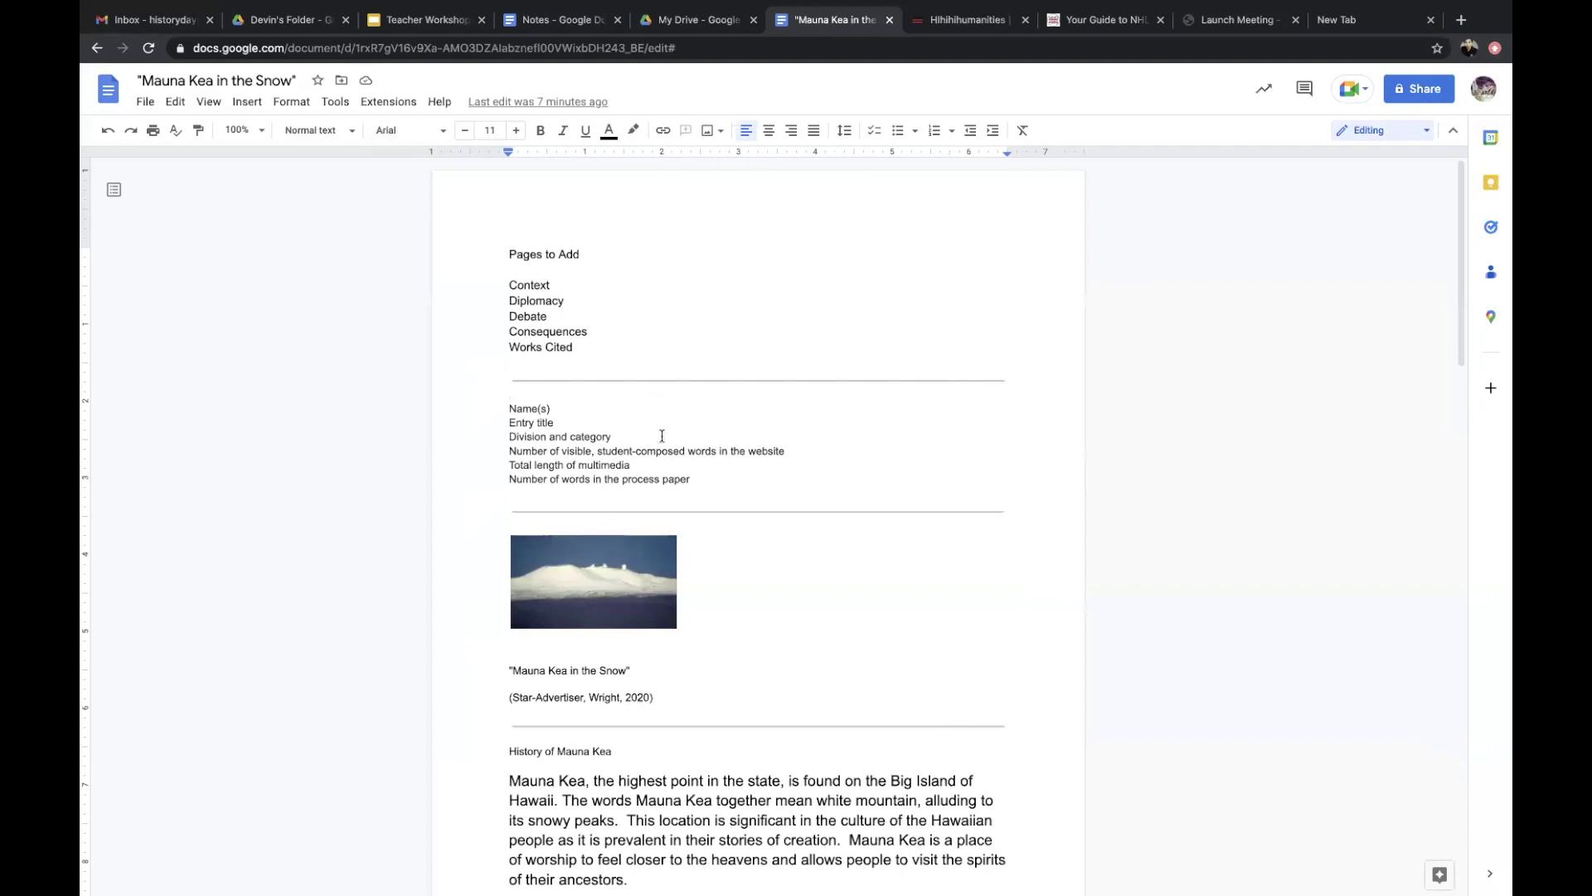
pyautogui.moveTo(509, 405); pyautogui.dragTo(714, 494)
pyautogui.rightClick(598, 454)
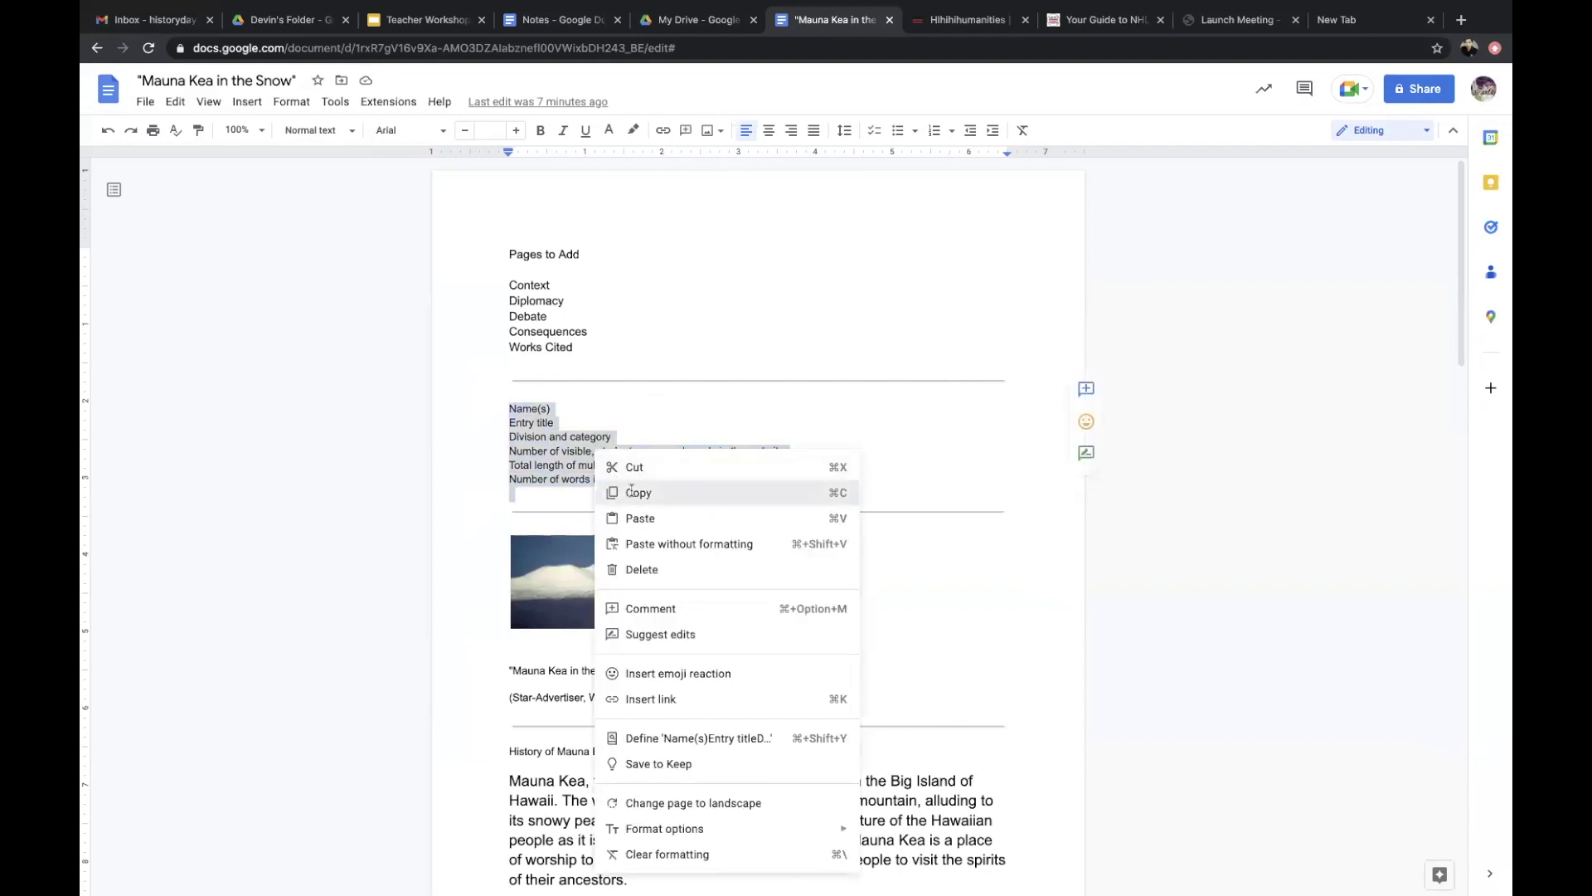
pyautogui.click(623, 493)
pyautogui.click(978, 27)
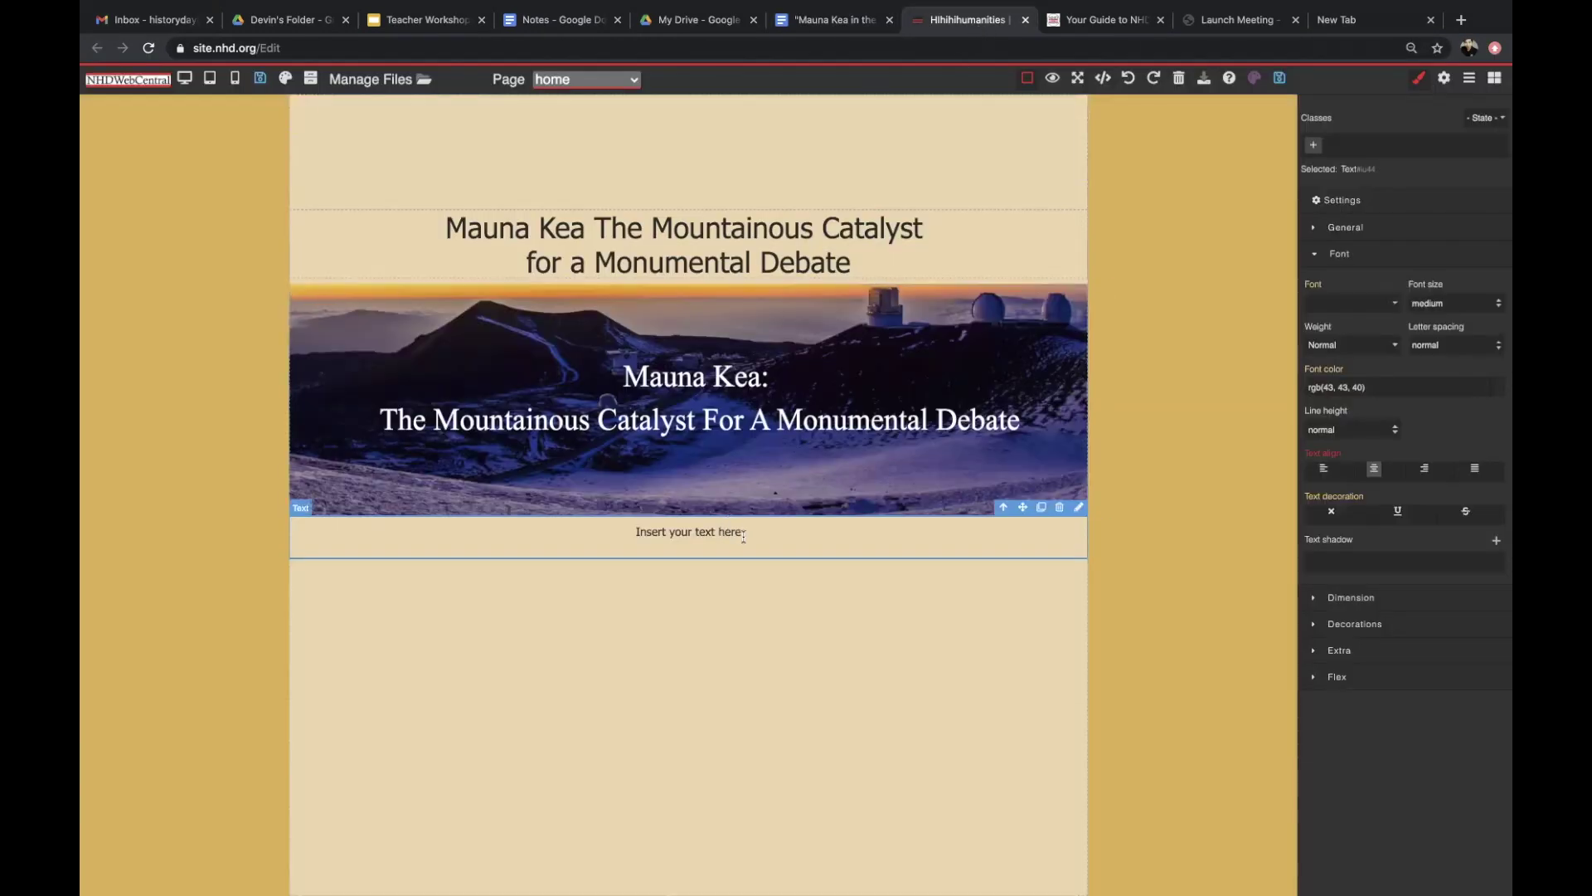
# Step: Paste the six bold entry-information lines, Name(s) through Number of words in the process paper, into the text block
pyautogui.doubleClick(636, 531)
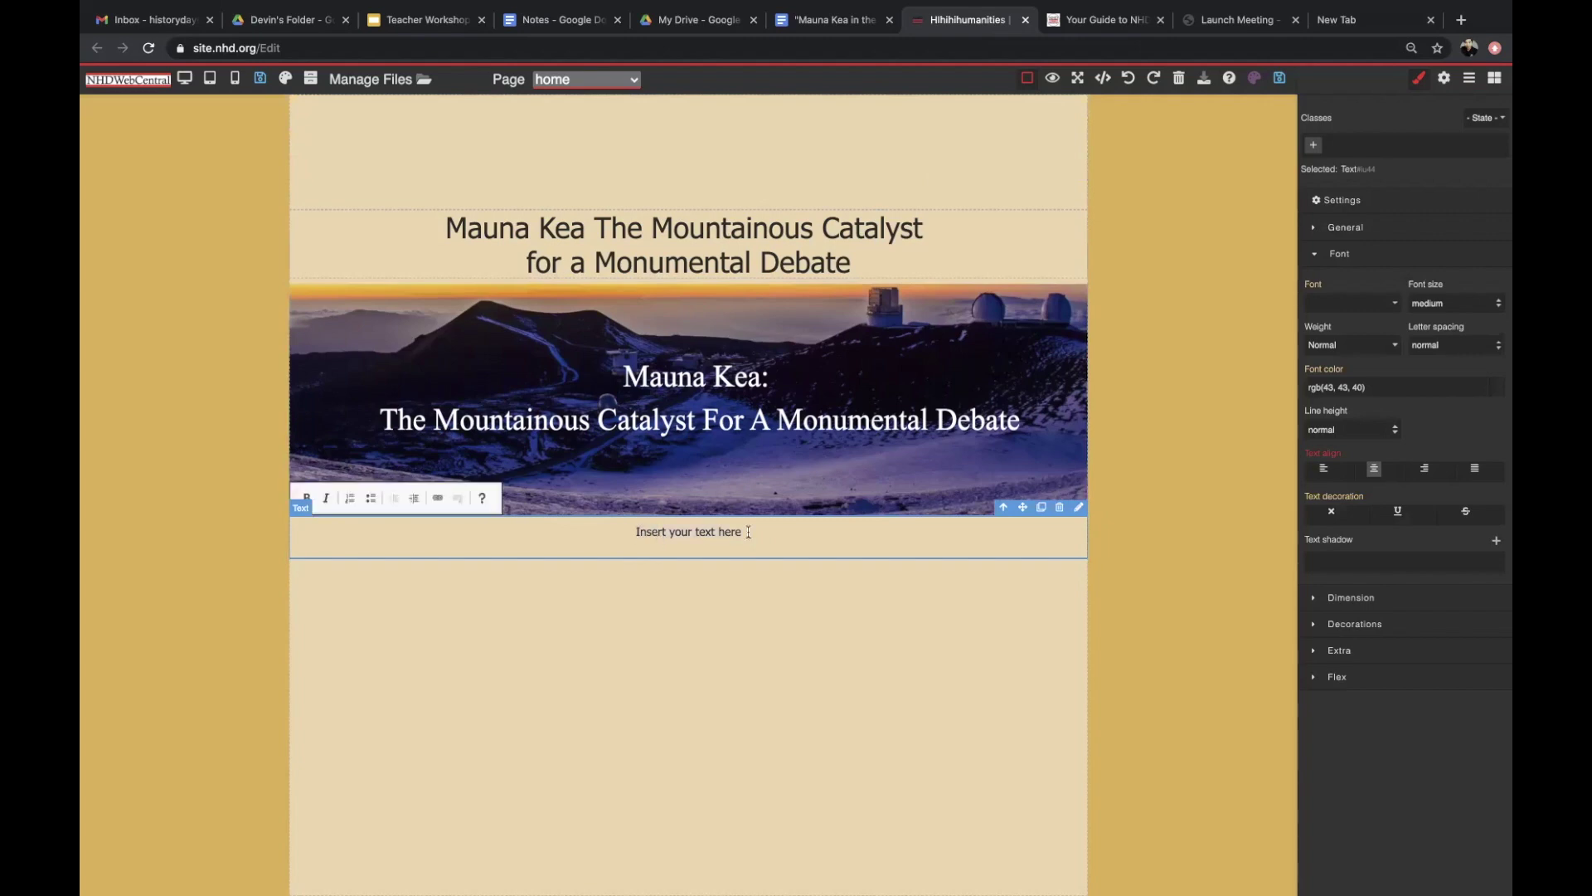
pyautogui.hotkey('ctrl', 'v')
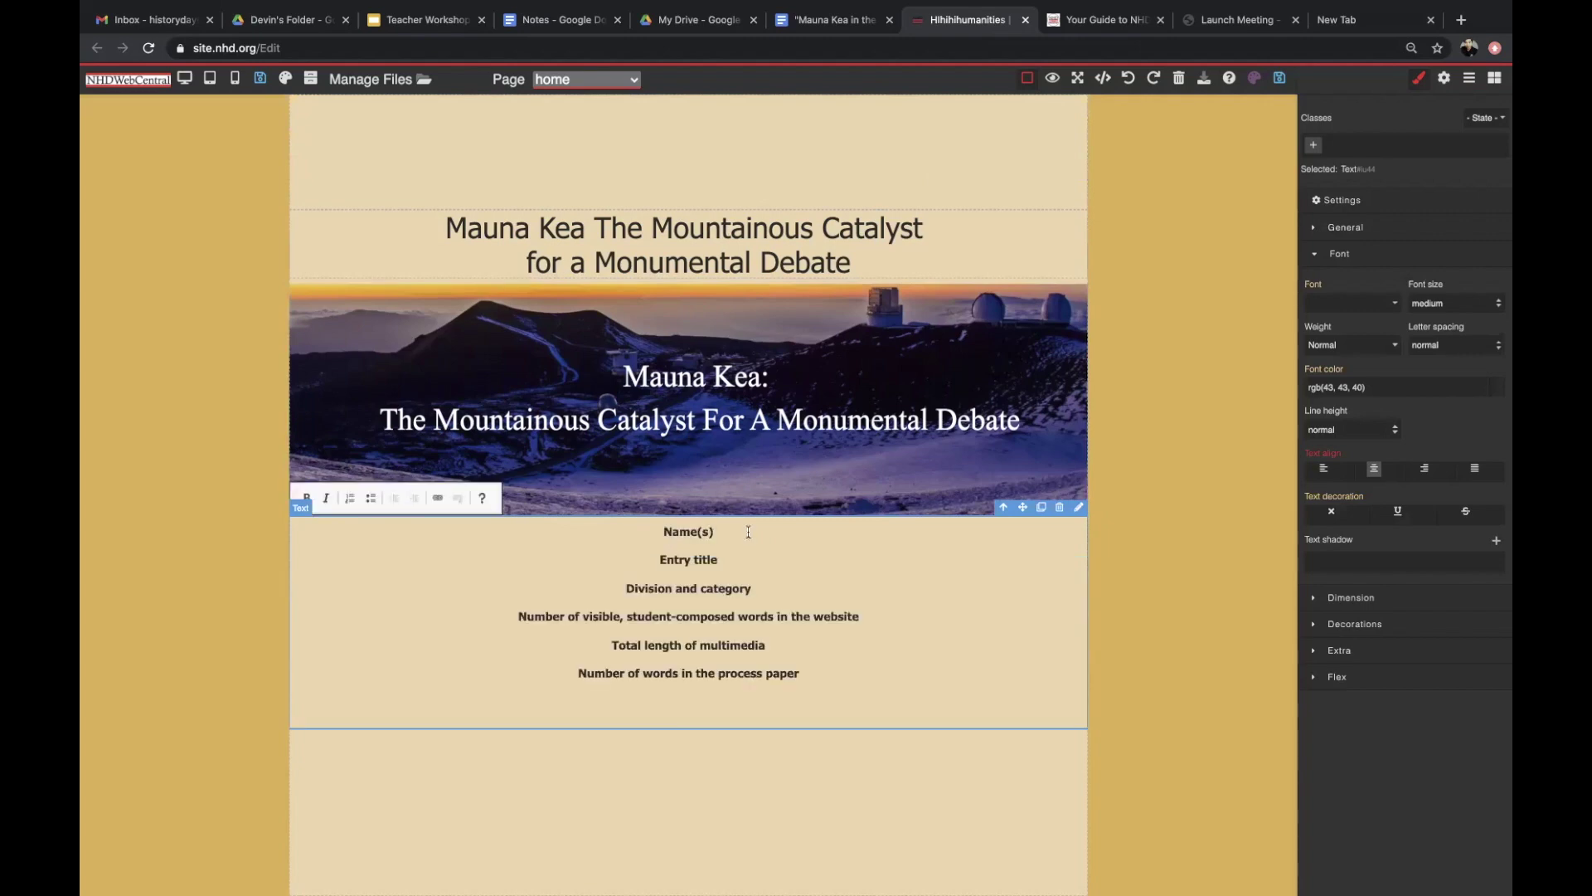
pyautogui.click(729, 818)
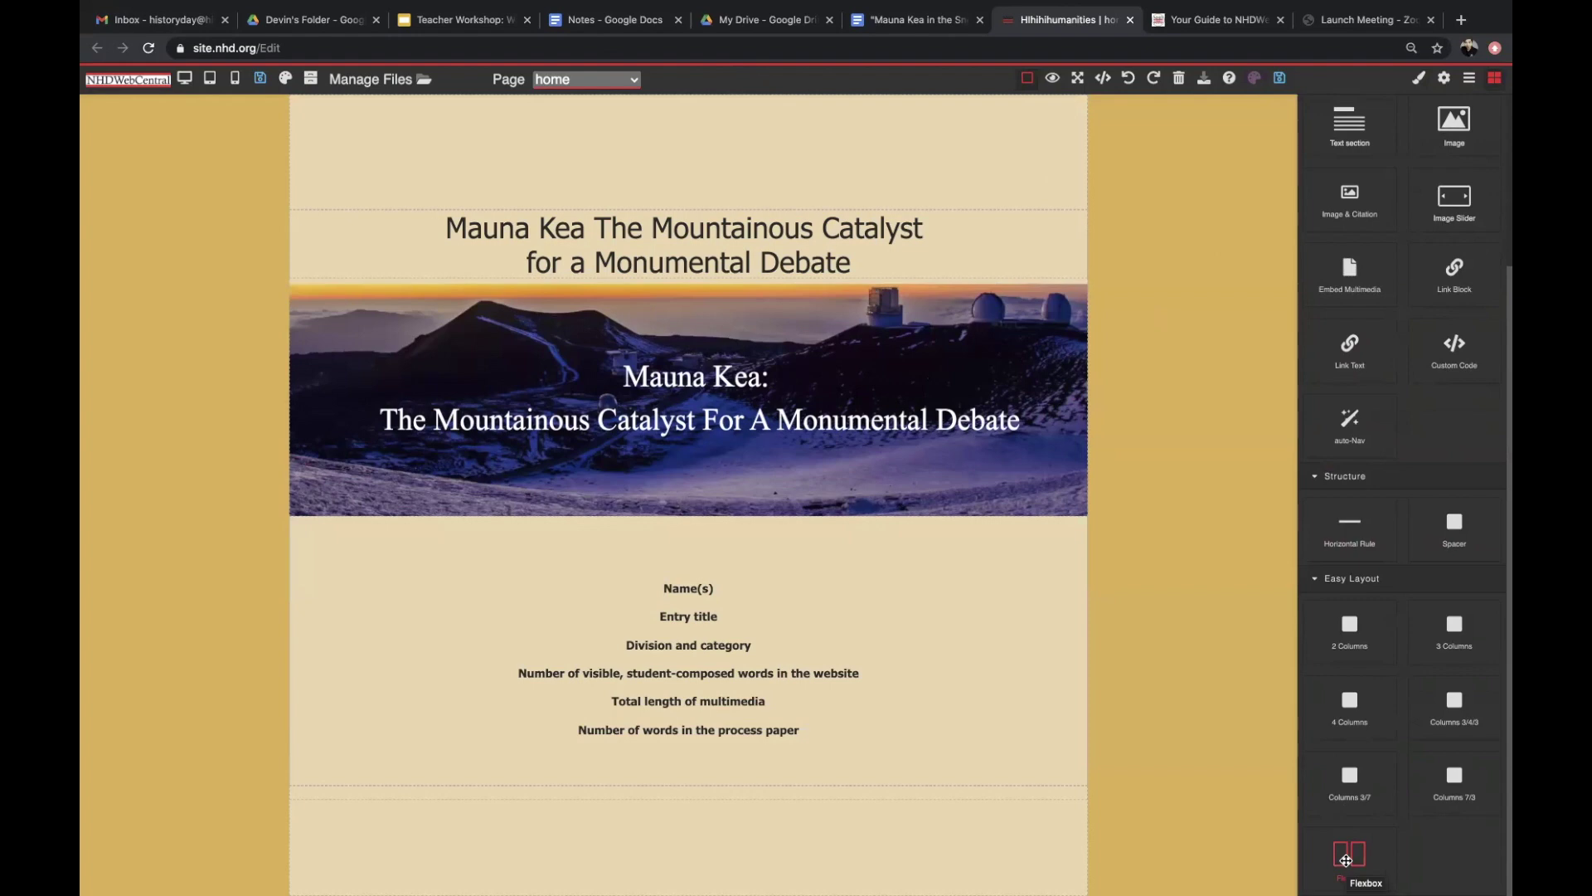
# Step: Add a Flexbox row below the entry details, narrow its right cell to basis 68, and drop a Text section in it
pyautogui.moveTo(1346, 860); pyautogui.dragTo(963, 828)
pyautogui.click(953, 842)
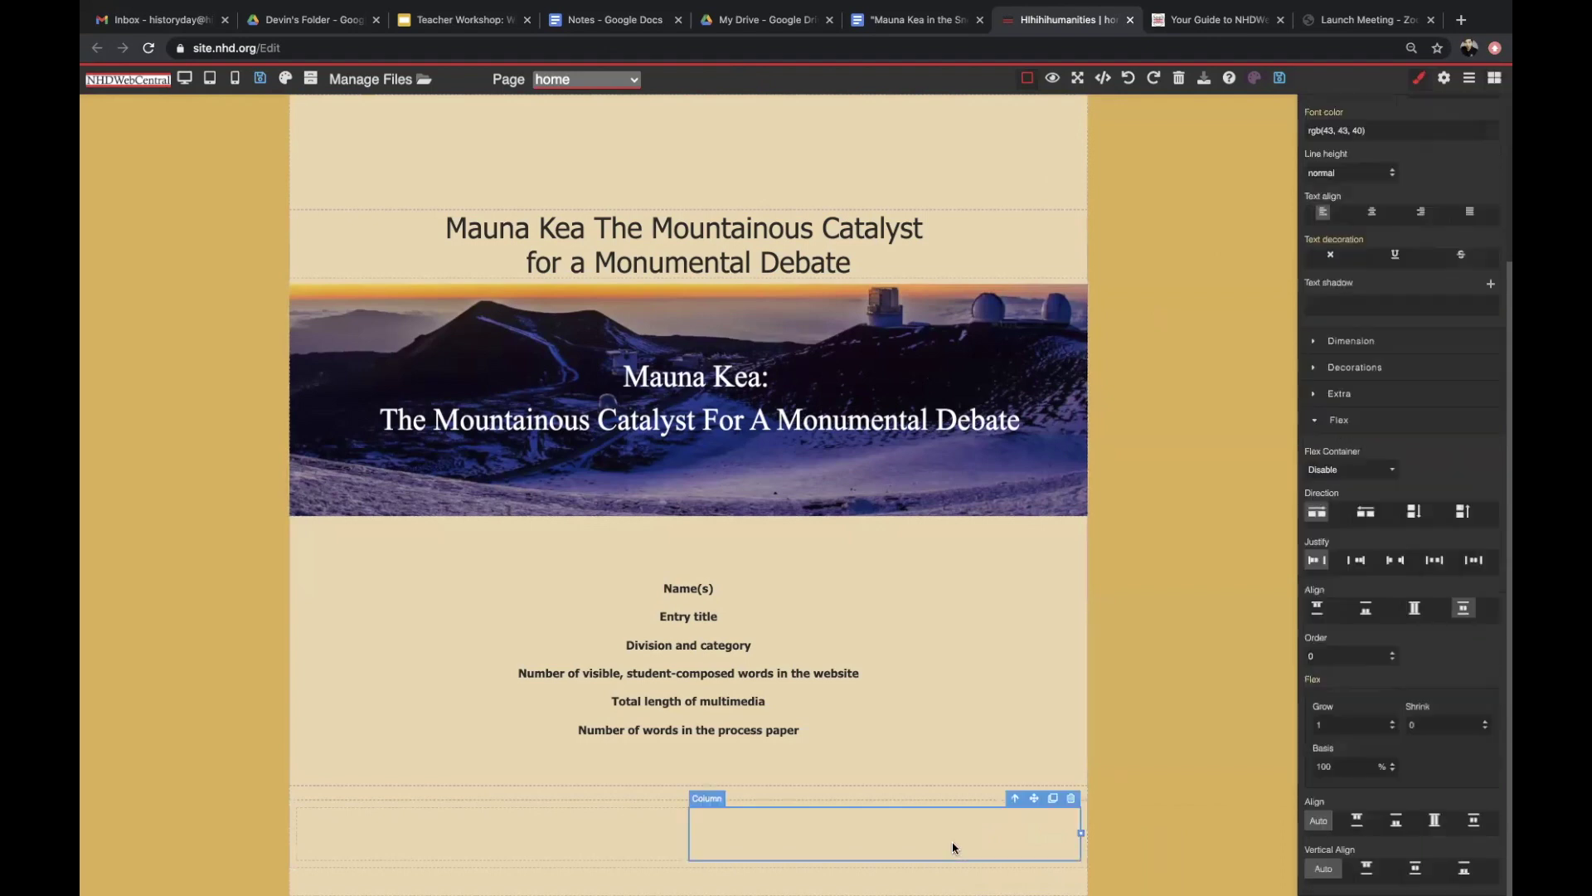
pyautogui.moveTo(1083, 832); pyautogui.dragTo(971, 843)
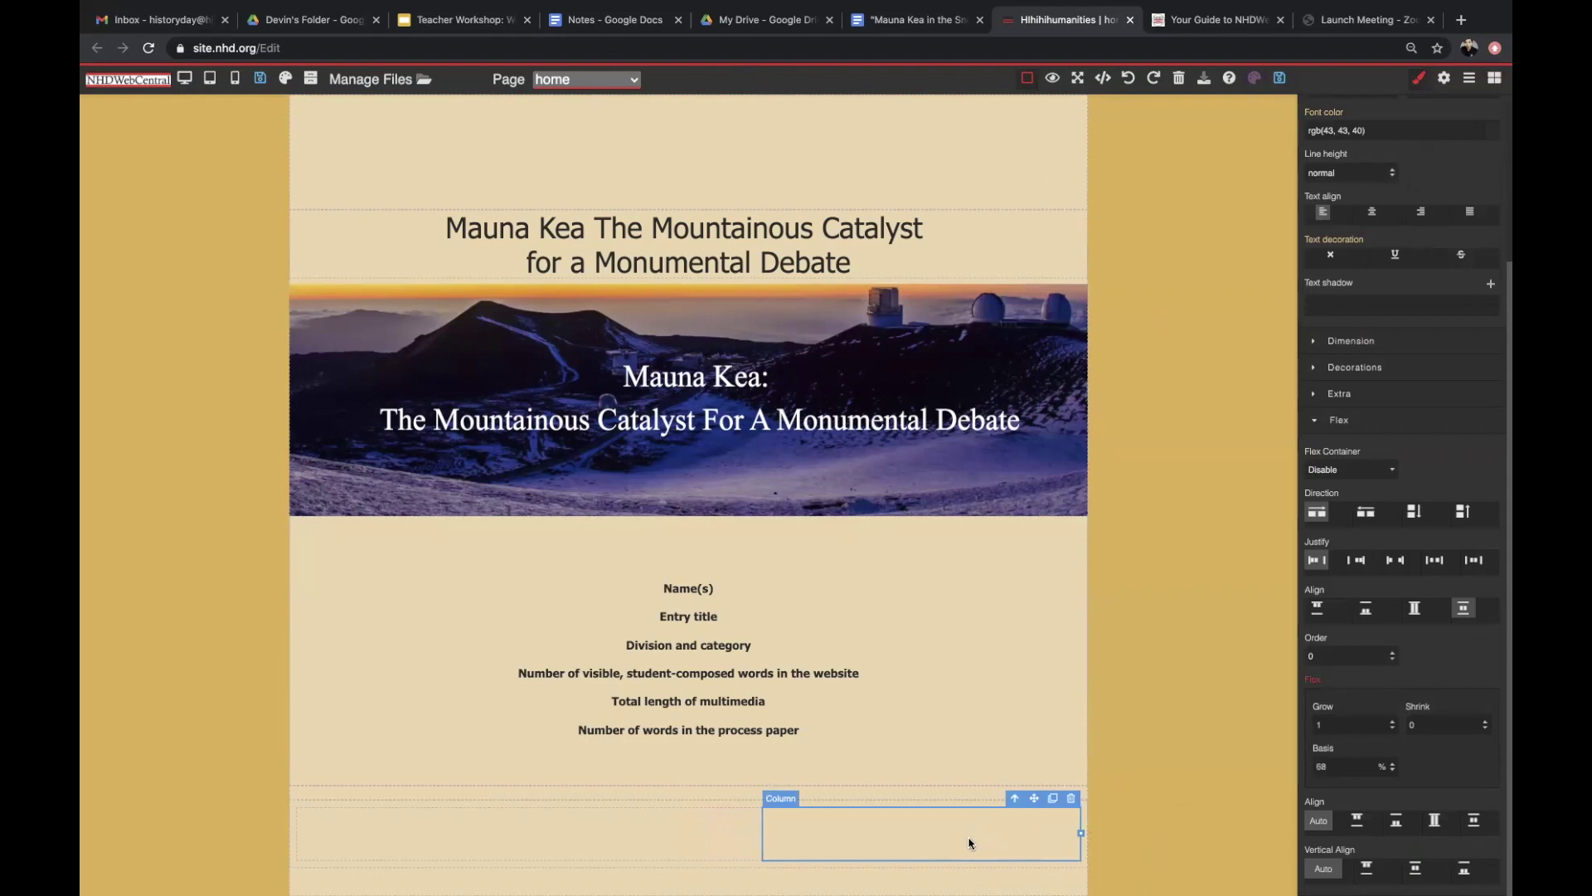
pyautogui.click(1495, 78)
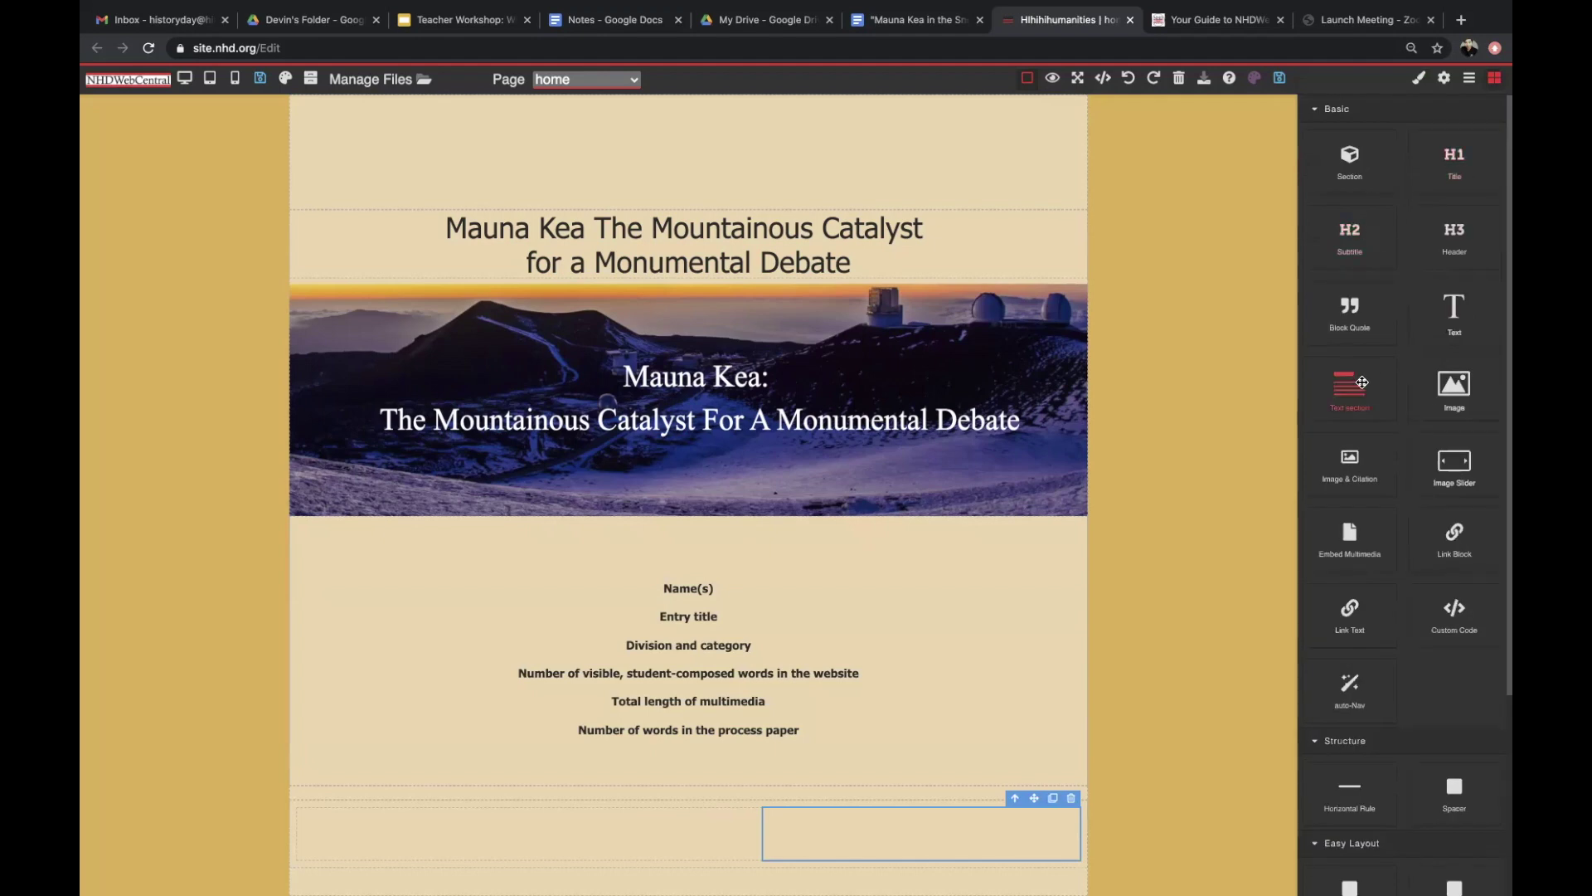
pyautogui.moveTo(1362, 383); pyautogui.dragTo(894, 809)
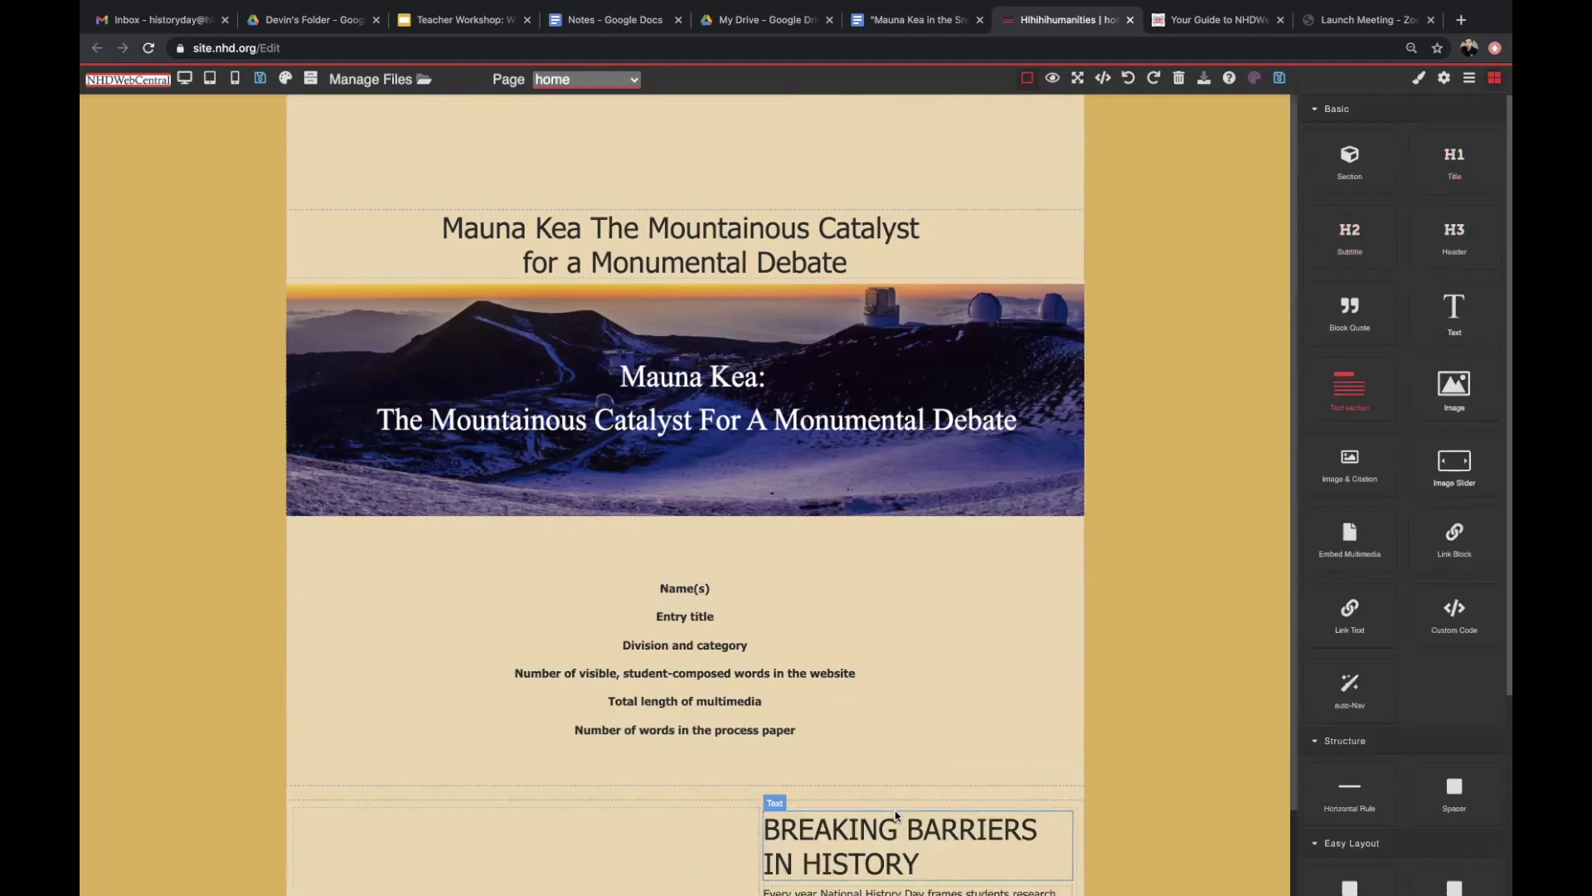
# Step: Copy the Mauna Kea history paragraph from the notes document
pyautogui.hotkey('ctrl', 'shift', 'Tab')
pyautogui.moveTo(626, 533); pyautogui.dragTo(498, 433)
pyautogui.rightClick(557, 439)
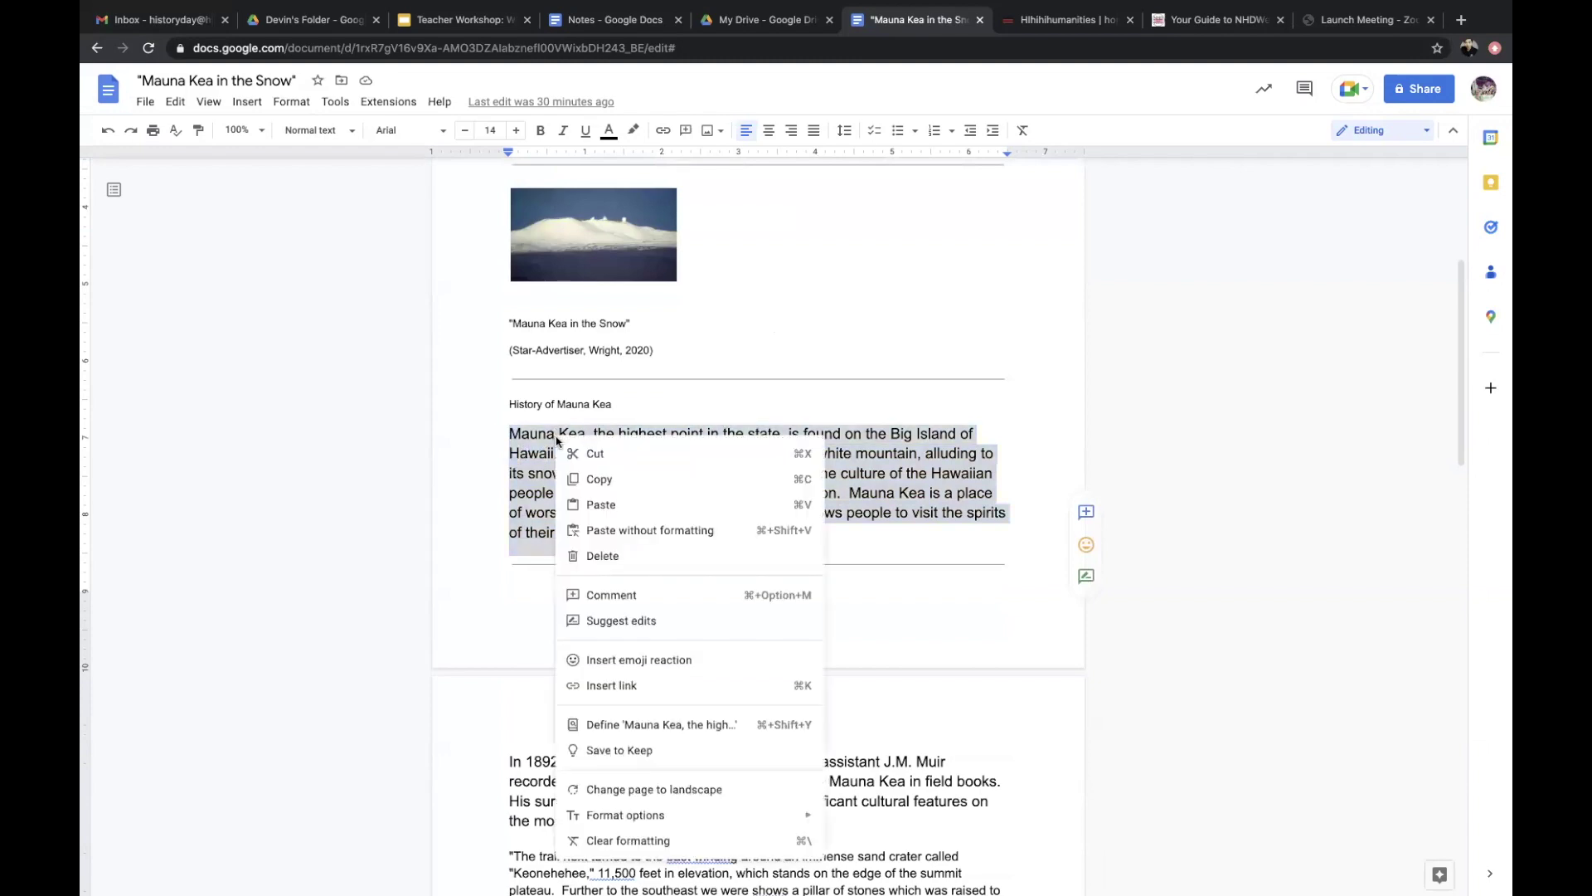
pyautogui.click(599, 478)
pyautogui.click(1069, 19)
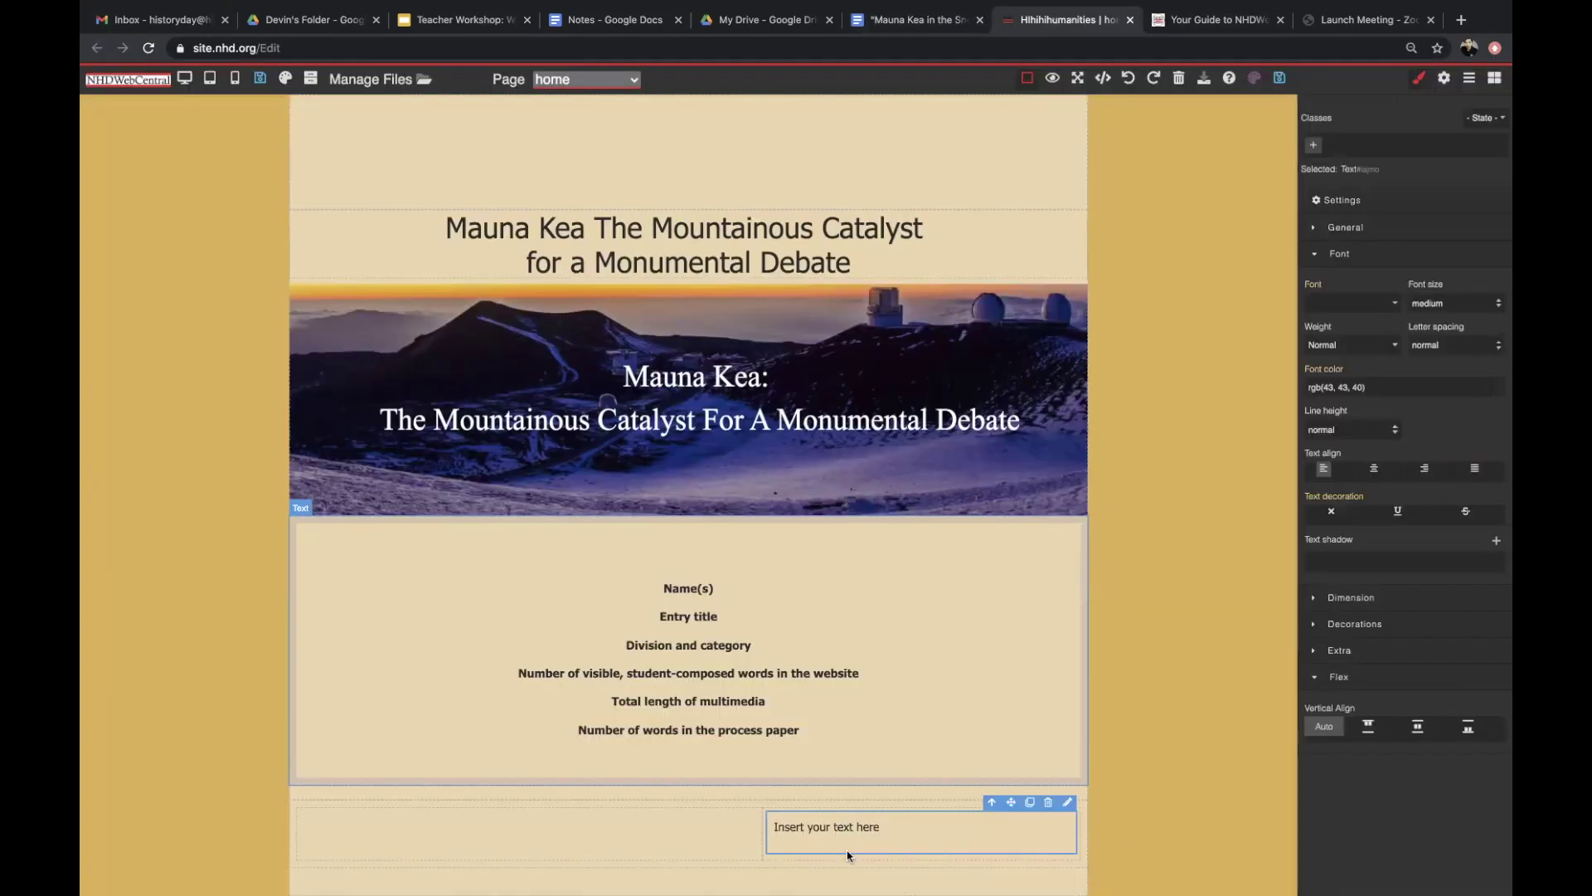
# Step: Paste the Mauna Kea history paragraph into the right cell's text box
pyautogui.doubleClick(818, 827)
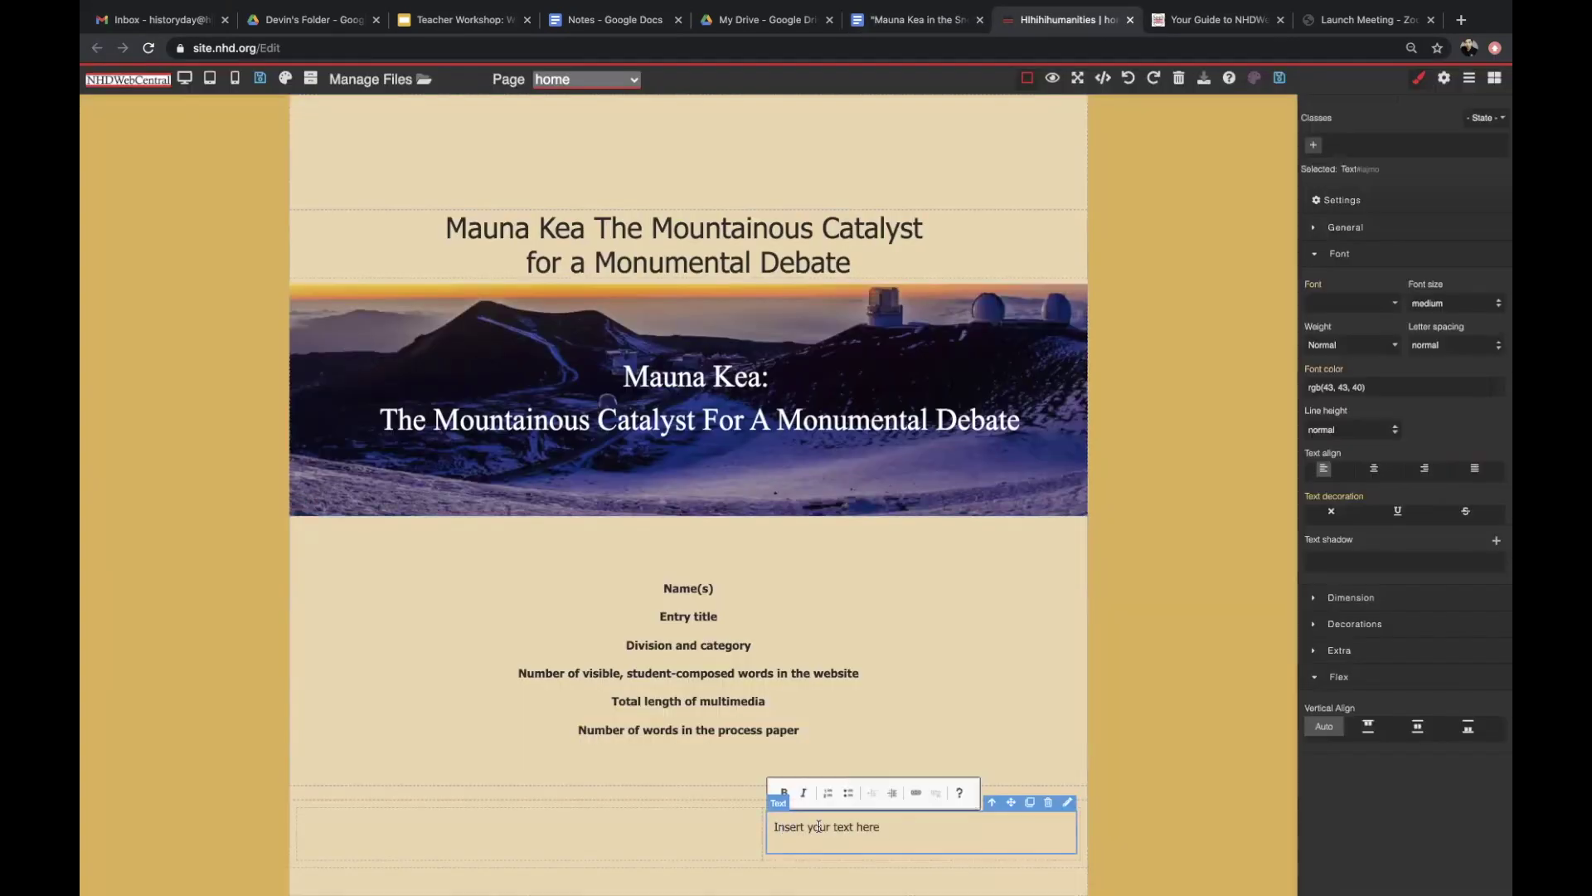
pyautogui.click(764, 828)
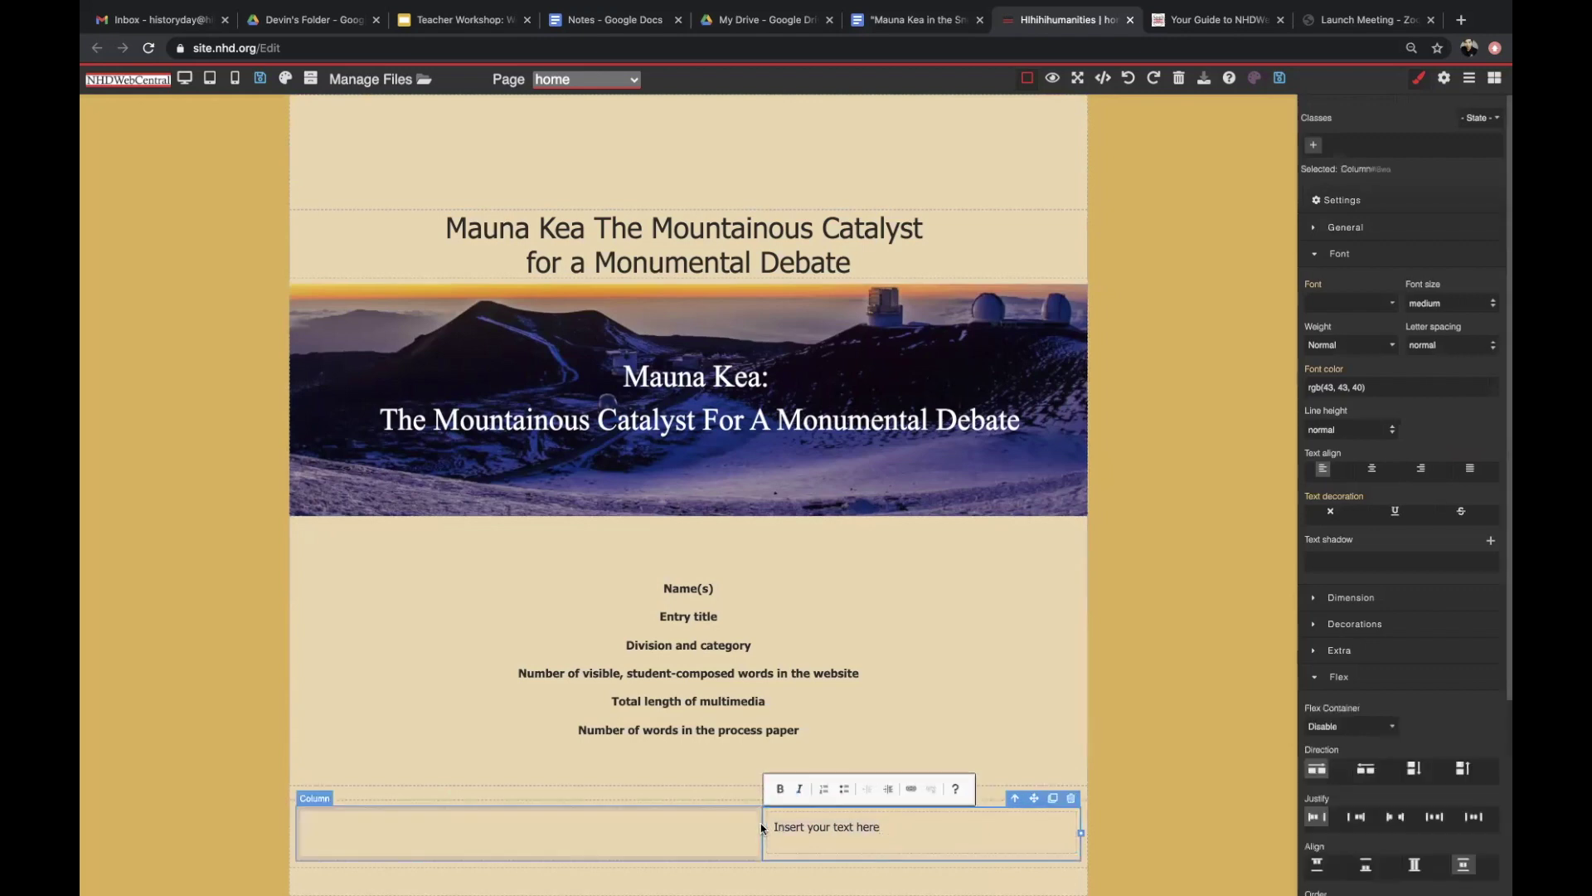
pyautogui.hotkey('ctrl', 'v')
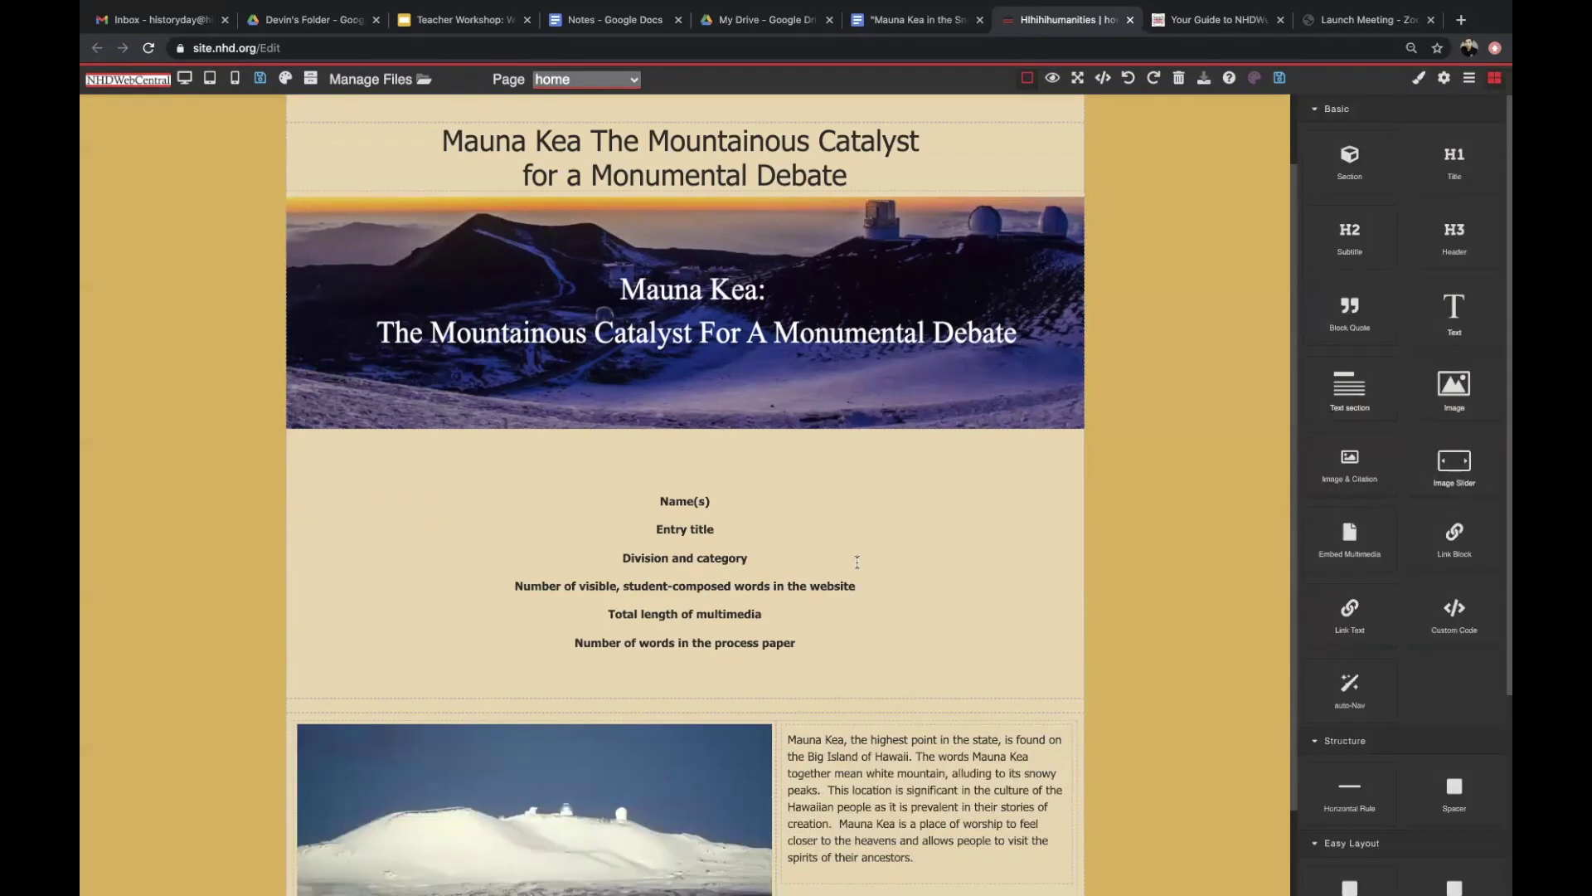
pyautogui.scroll(-2, 858, 561)
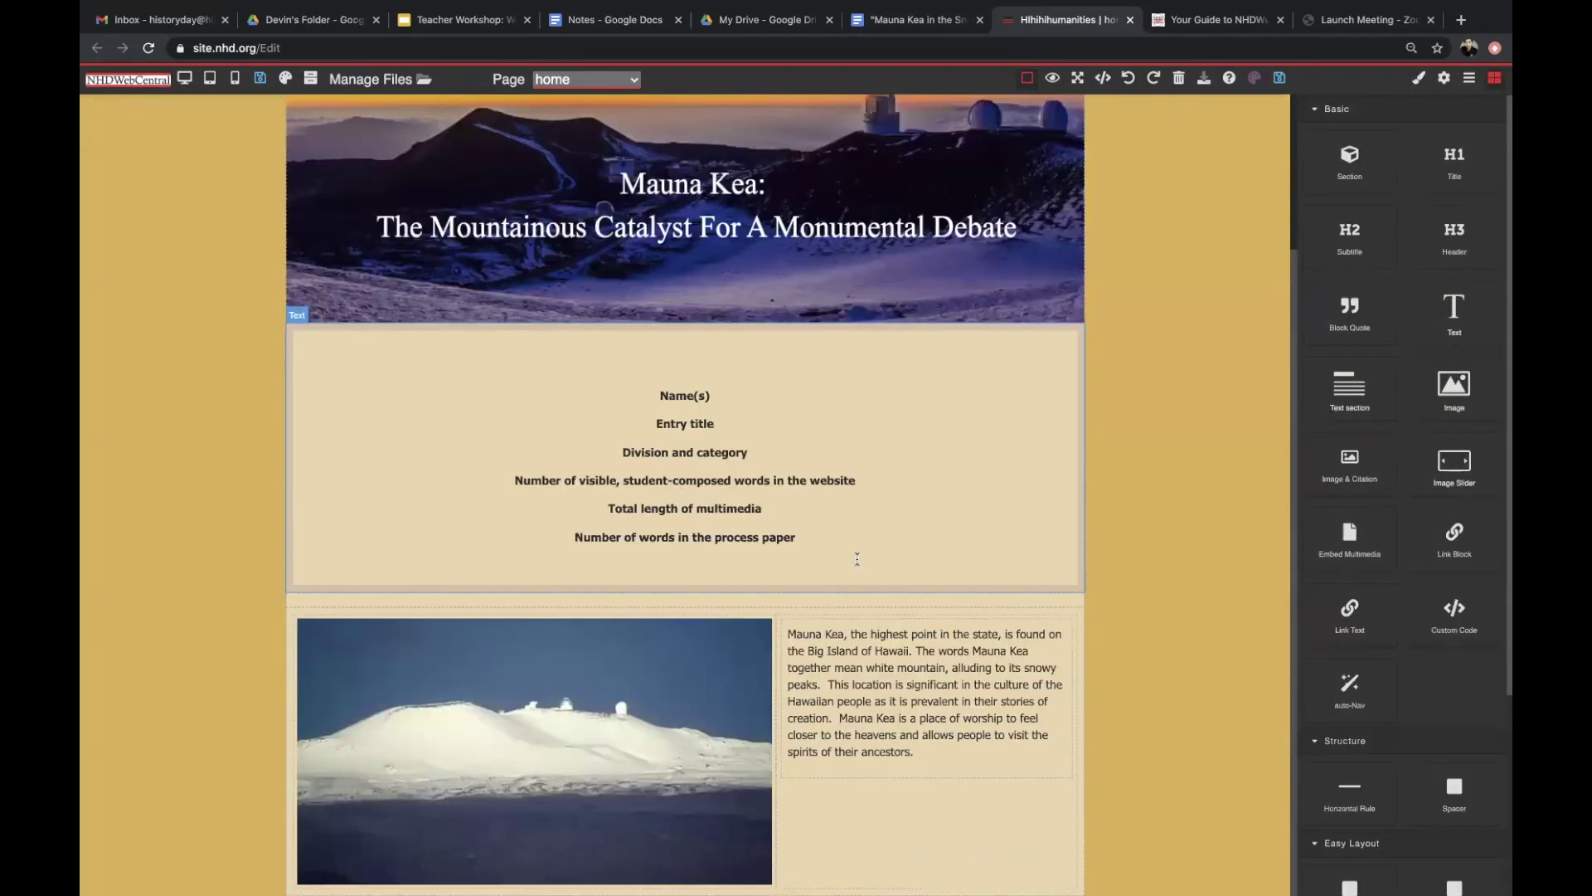
# Step: Shrink the snow photo slightly, select its 'Mauna Kea in the Snow' caption, and save the home page
pyautogui.click(709, 745)
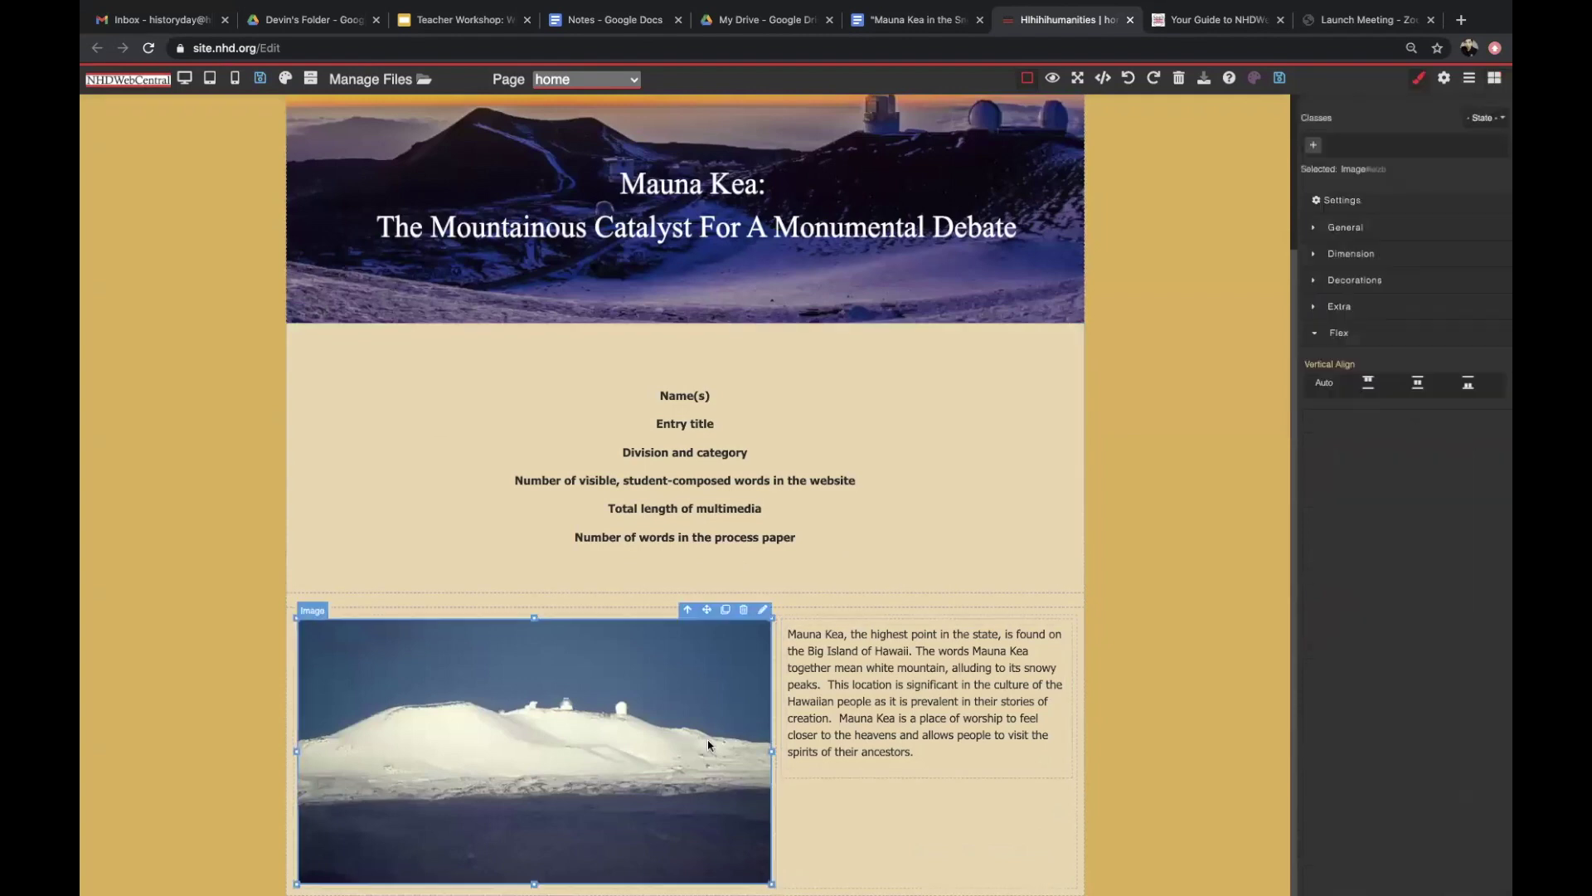
pyautogui.moveTo(772, 883); pyautogui.dragTo(746, 863)
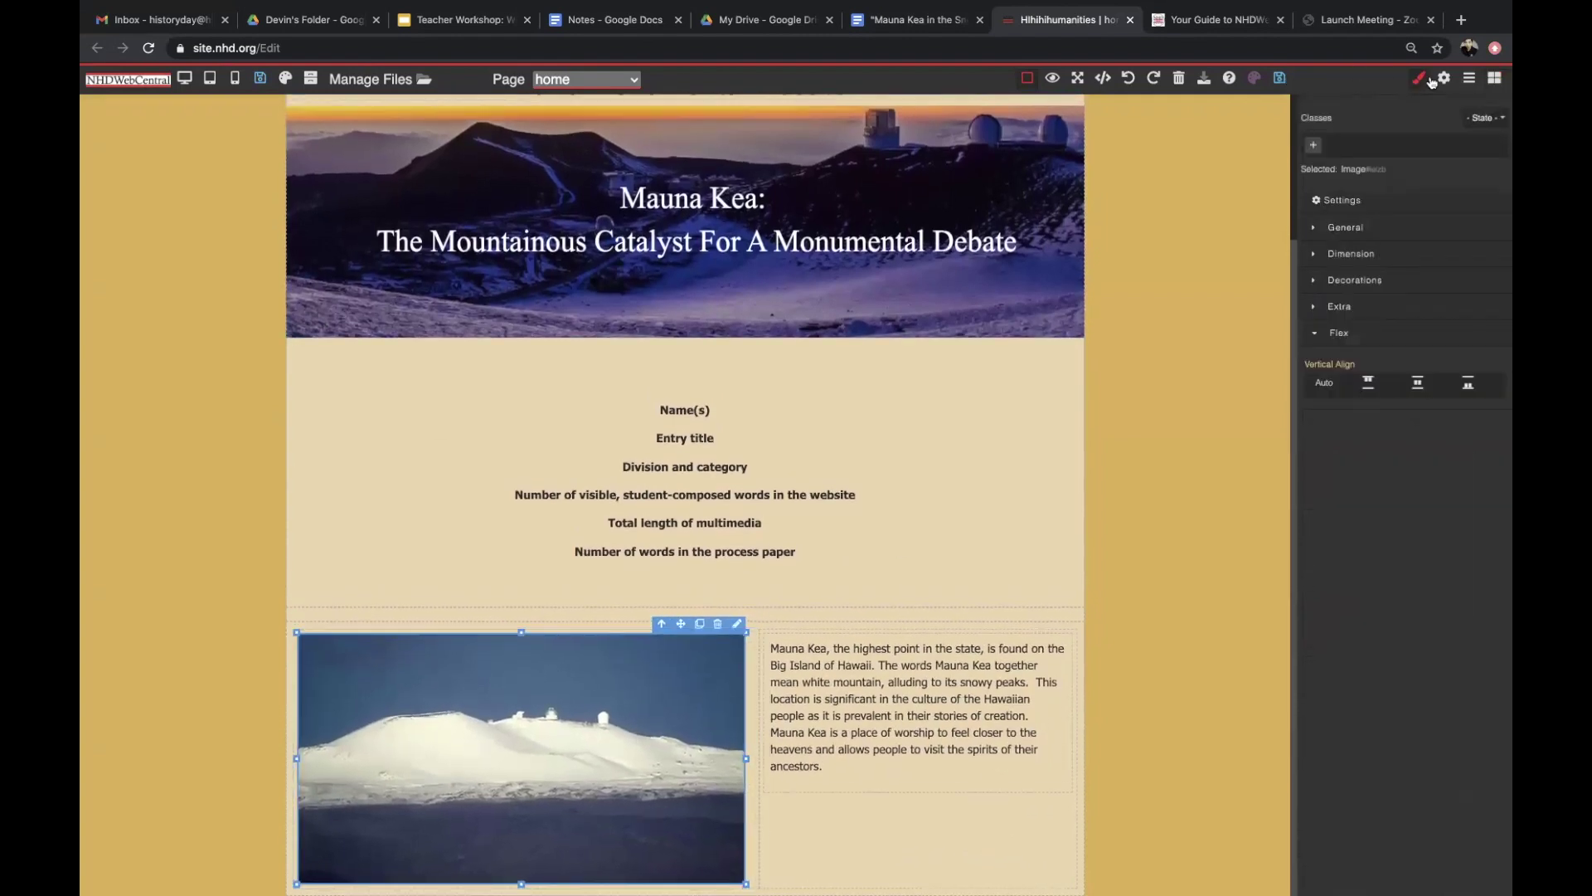
pyautogui.click(608, 890)
pyautogui.scroll(-1, 608, 857)
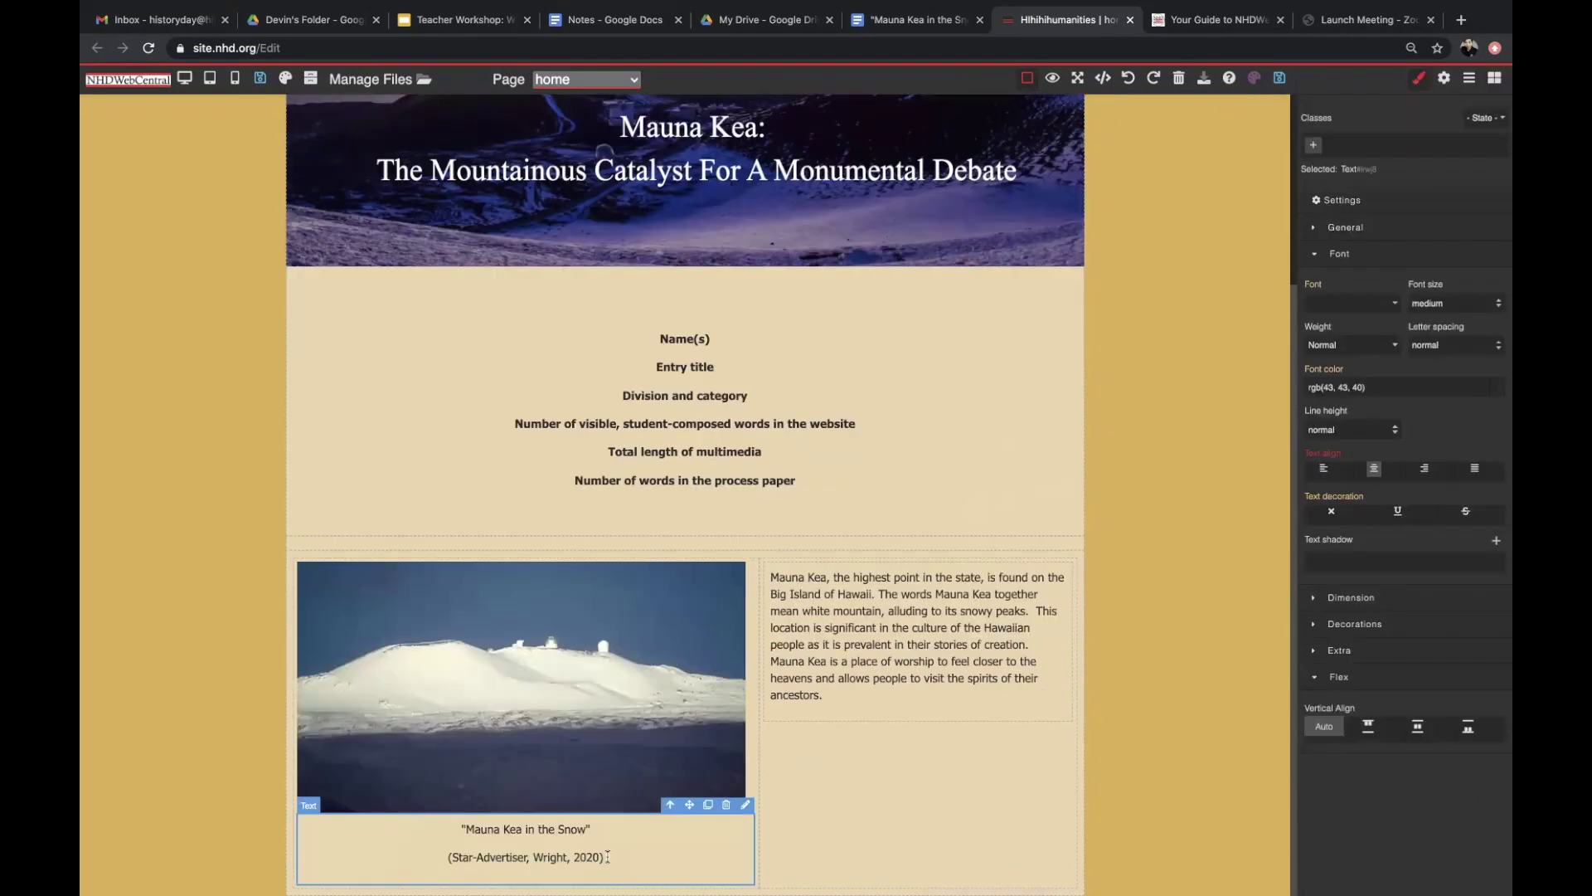
pyautogui.click(1279, 78)
pyautogui.click(632, 82)
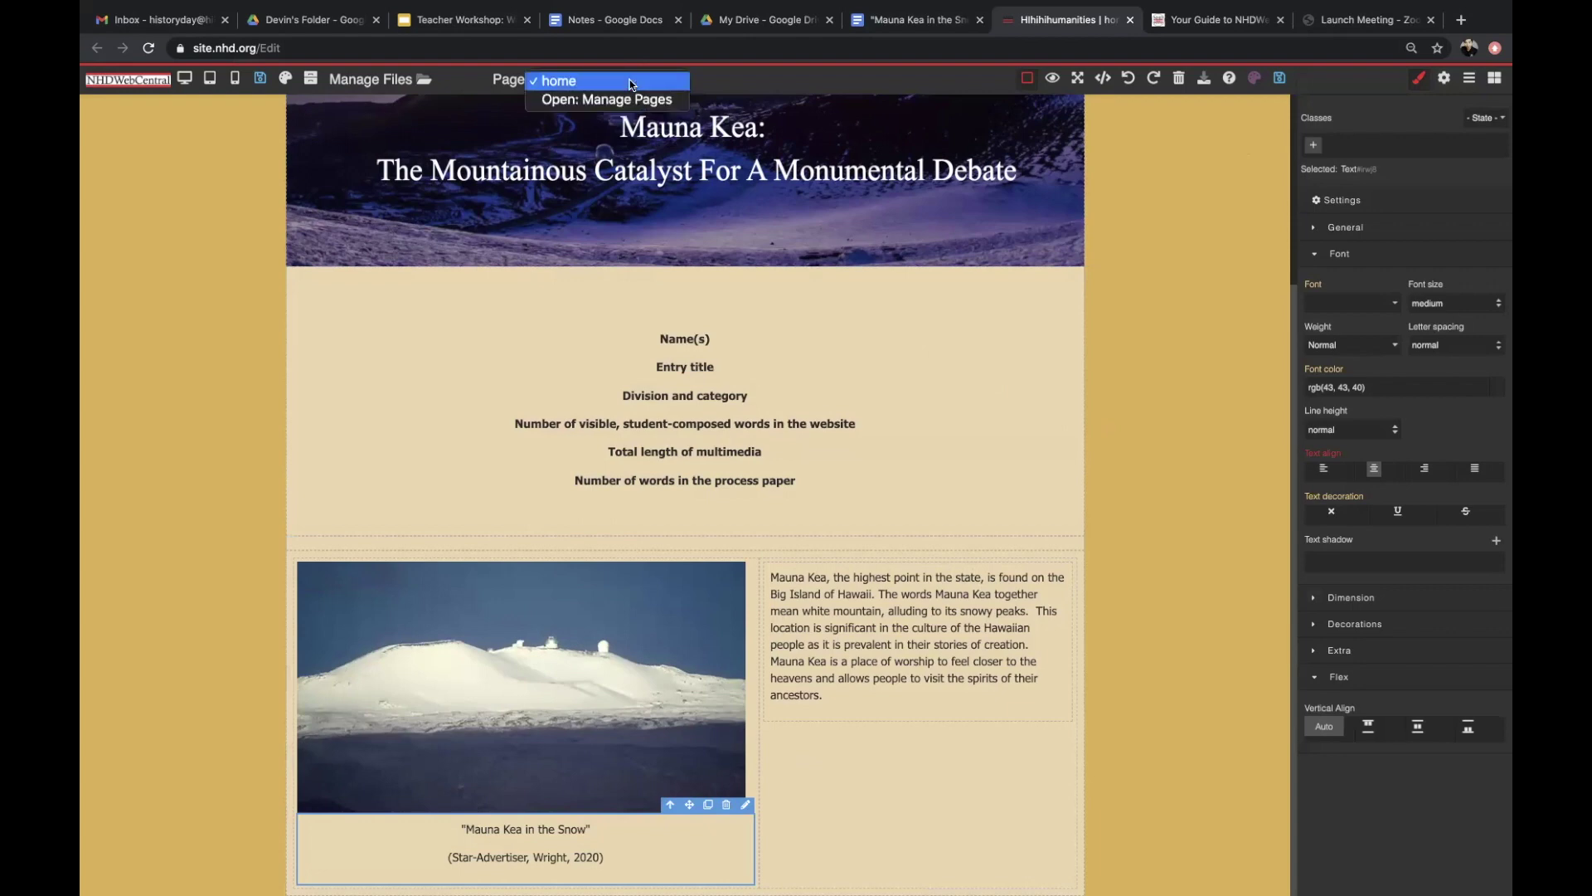
# Step: Add a page with Page Name and Title both 'Context', confirm it is listed, and save
pyautogui.click(624, 98)
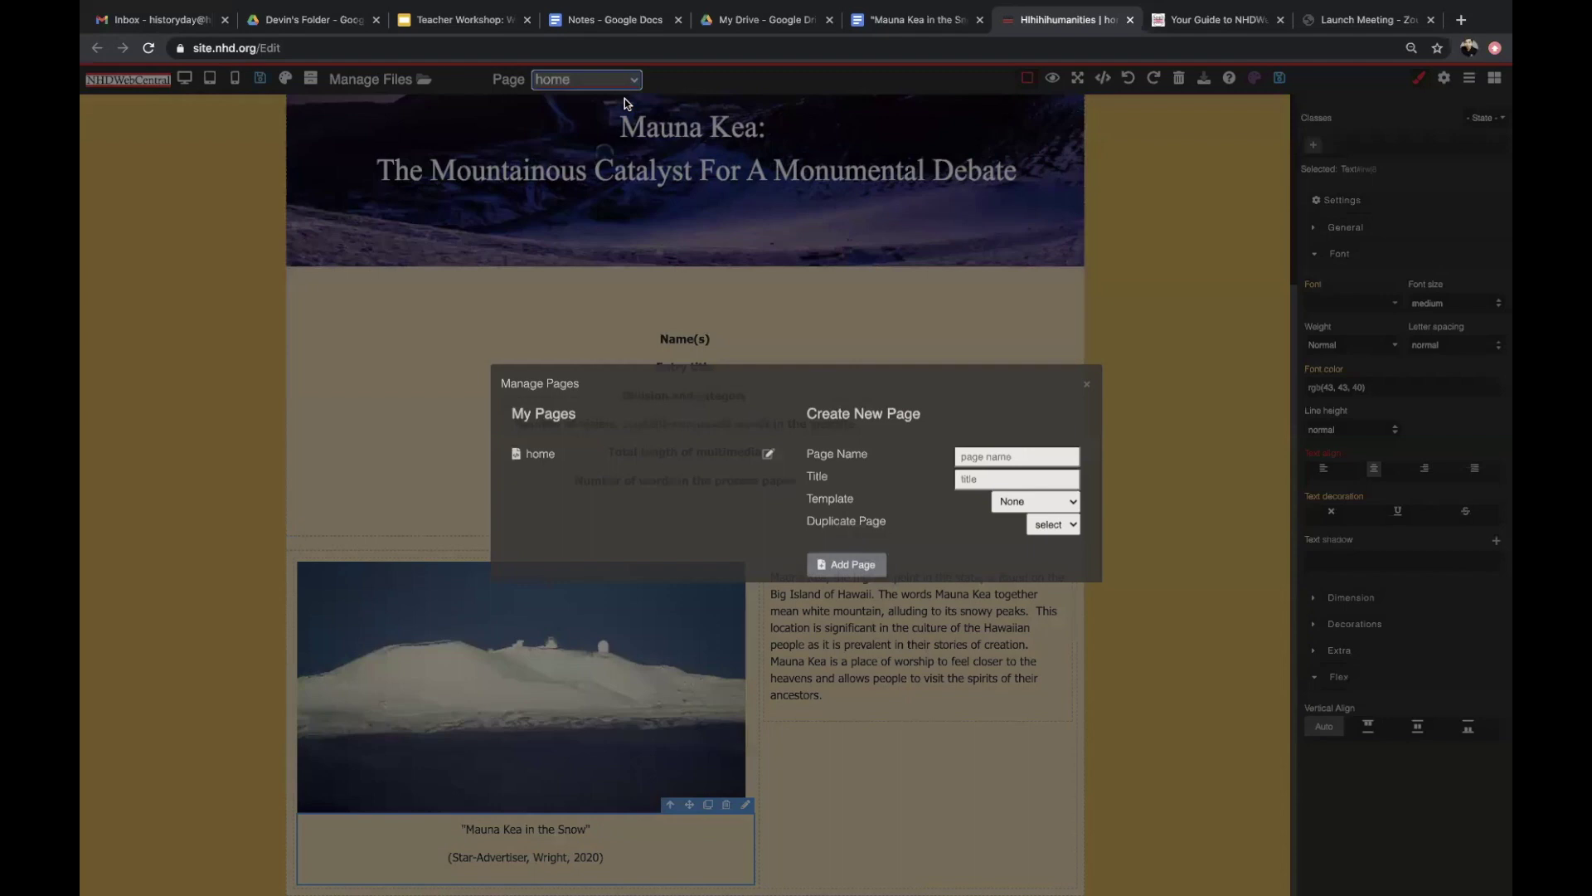
pyautogui.click(1014, 463)
pyautogui.click(985, 495)
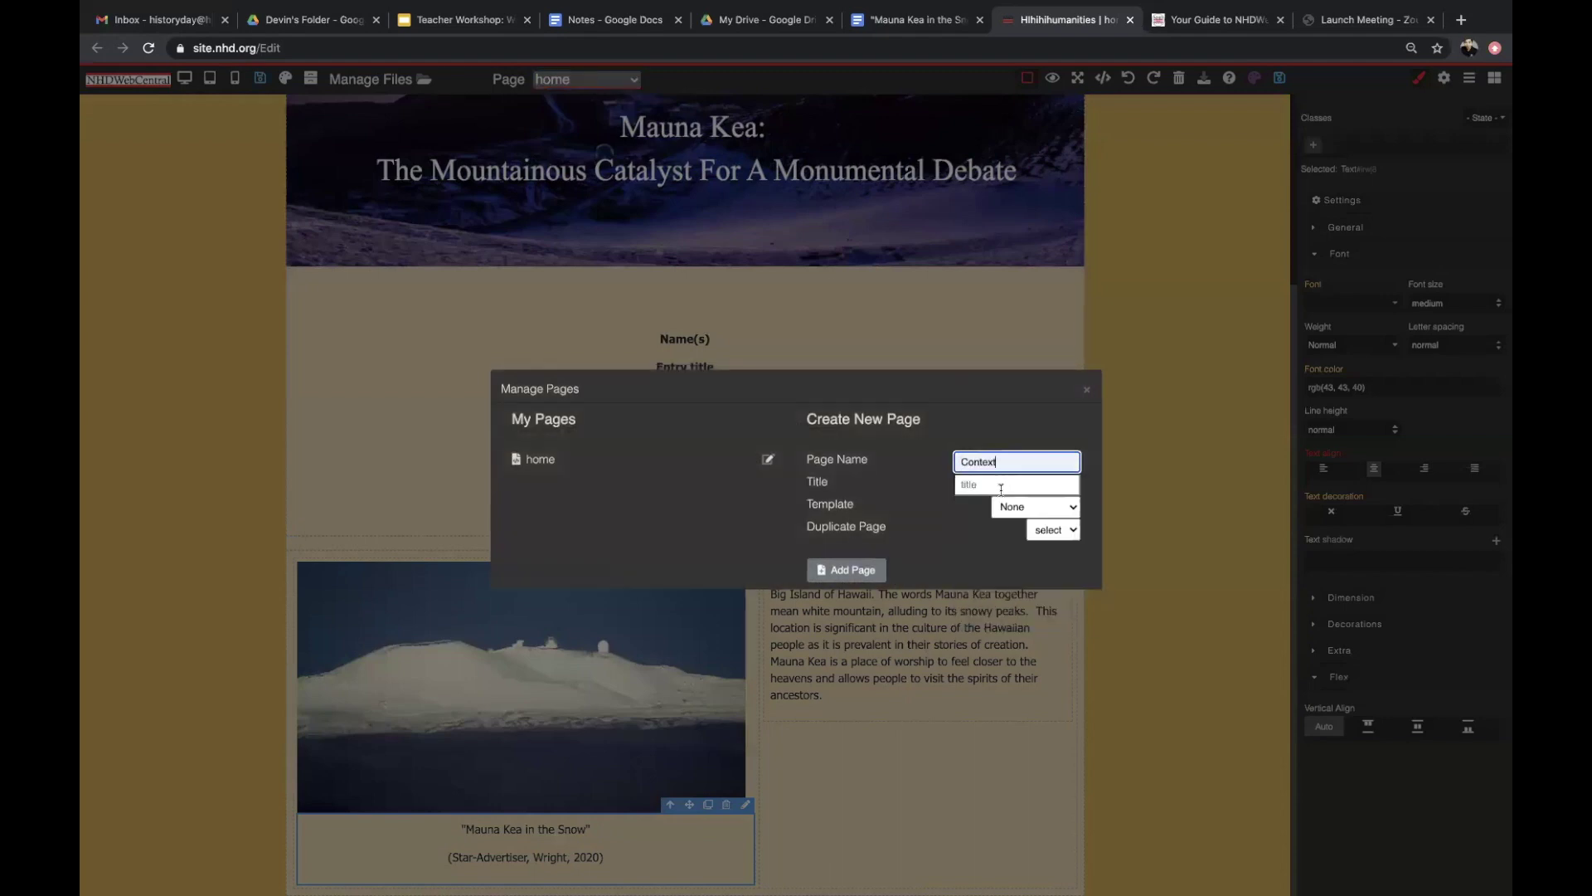
pyautogui.click(997, 488)
pyautogui.click(993, 519)
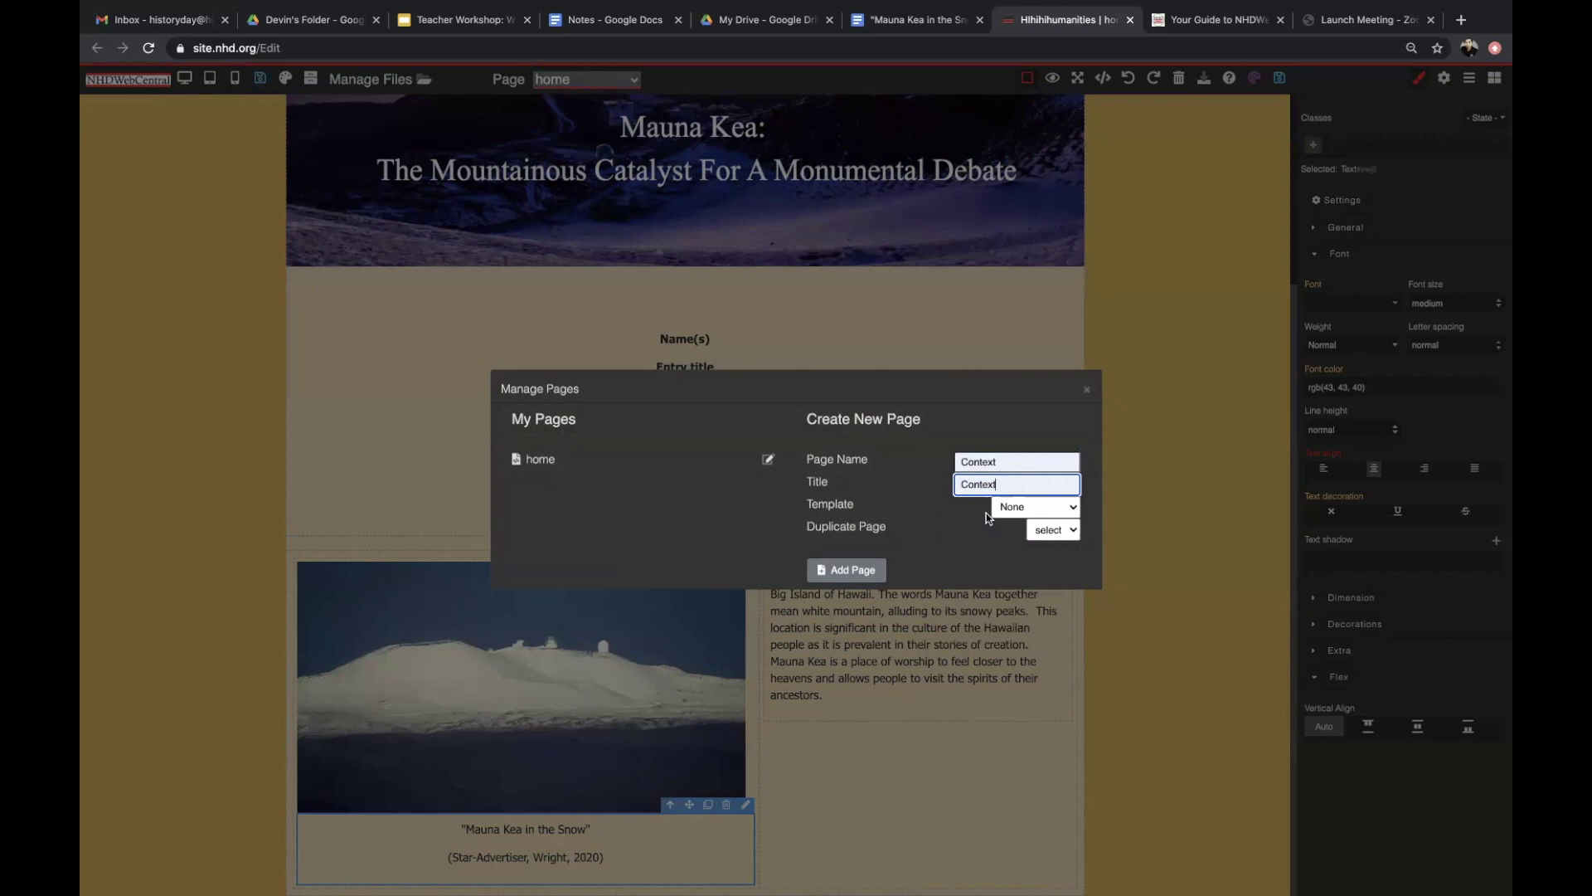
pyautogui.click(870, 570)
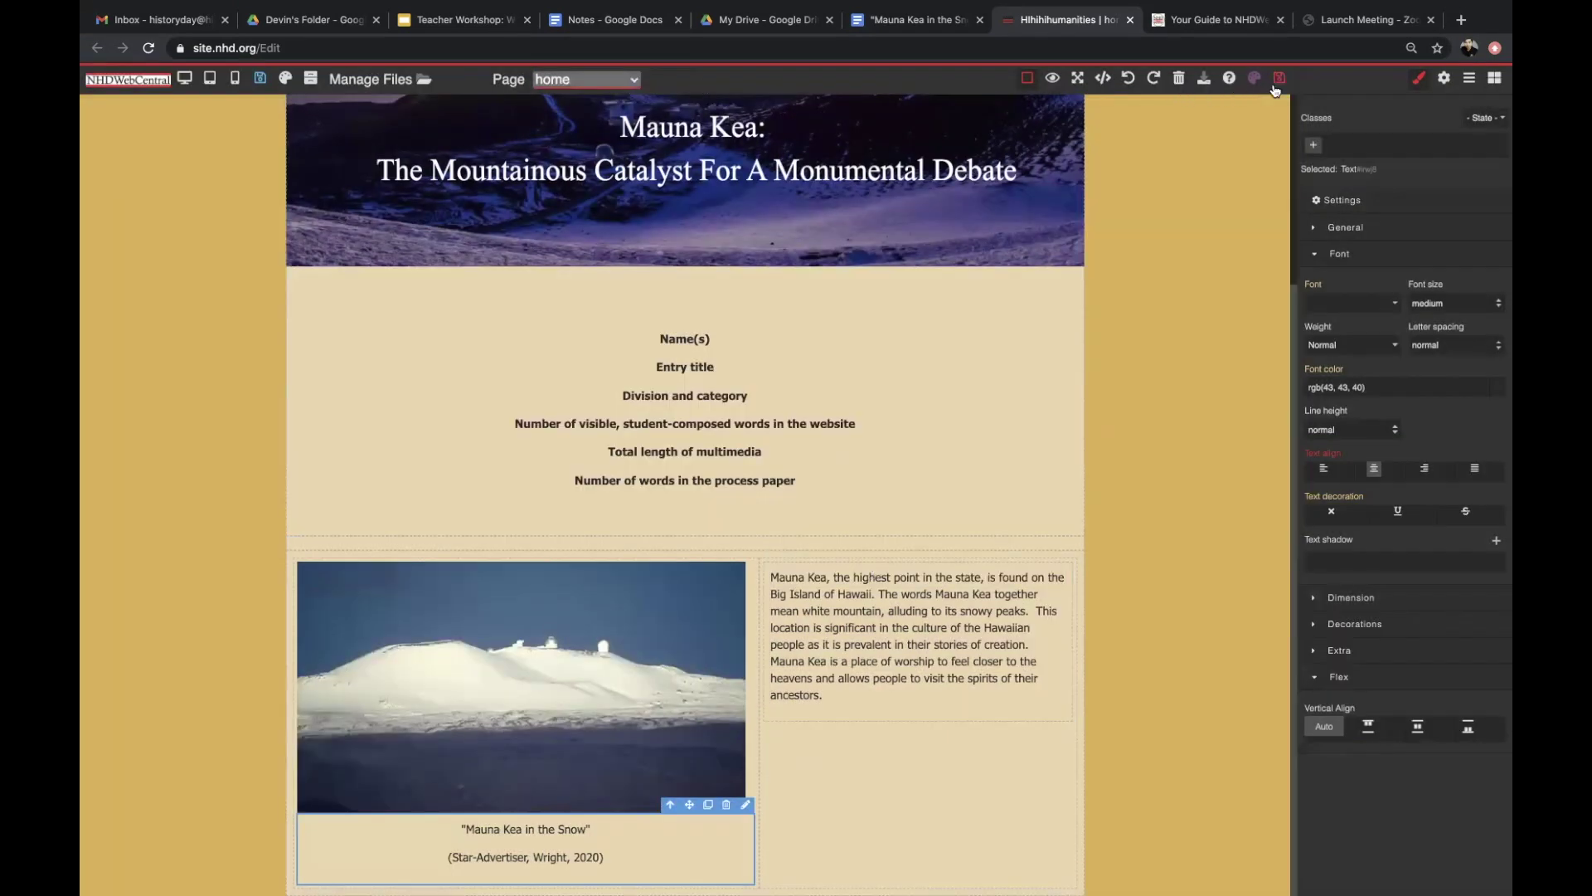
pyautogui.click(630, 81)
pyautogui.click(1282, 80)
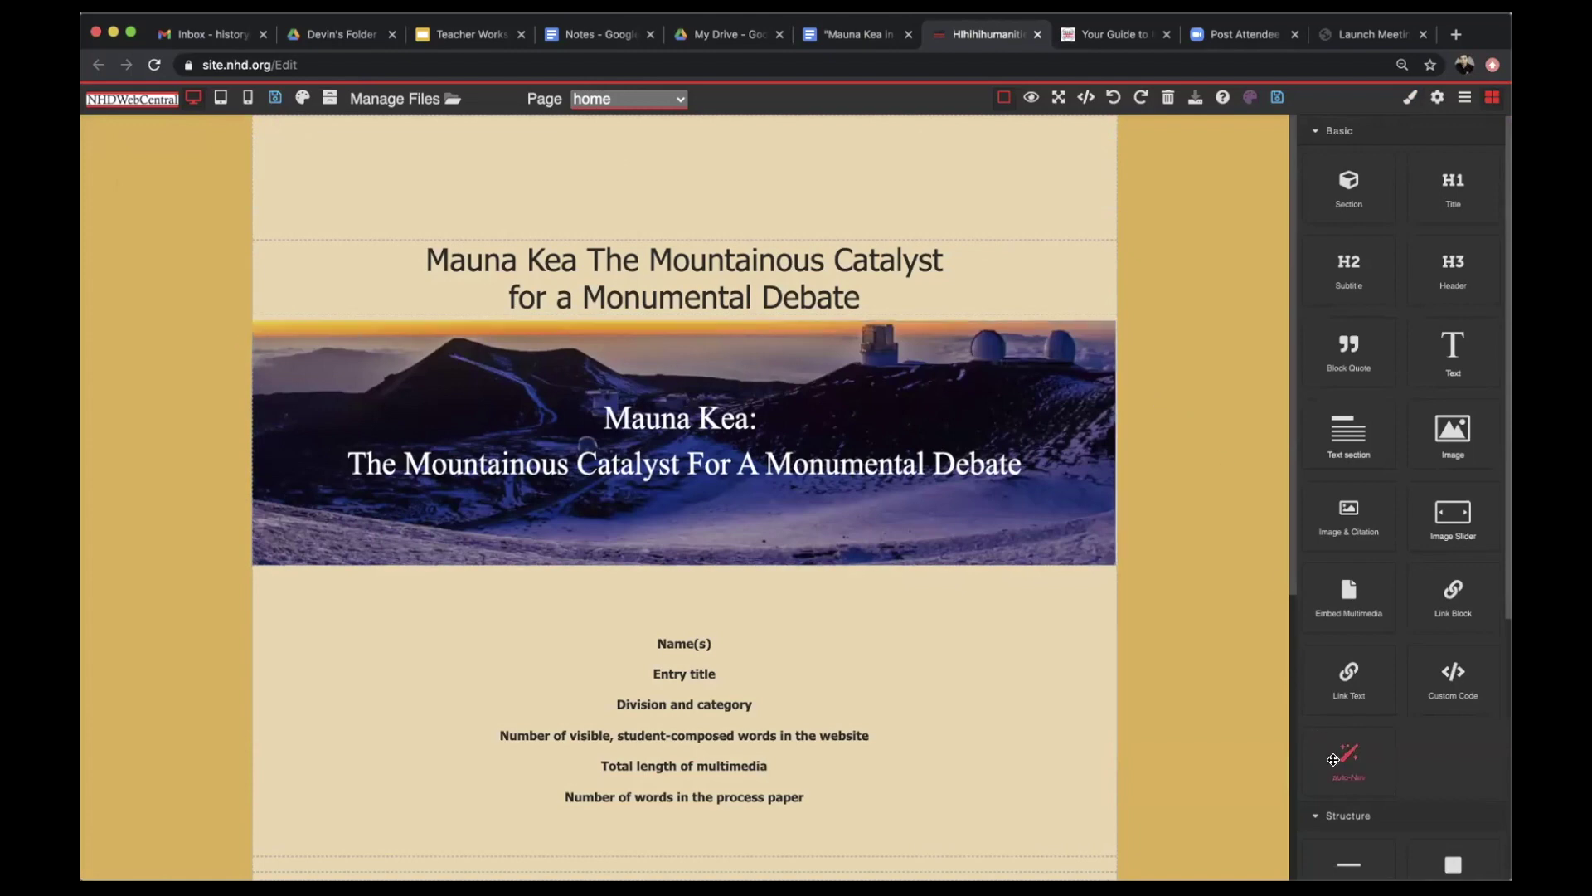
# Step: Place an auto-Nav bar at the top of the home page and save it
pyautogui.moveTo(1333, 760); pyautogui.dragTo(700, 224)
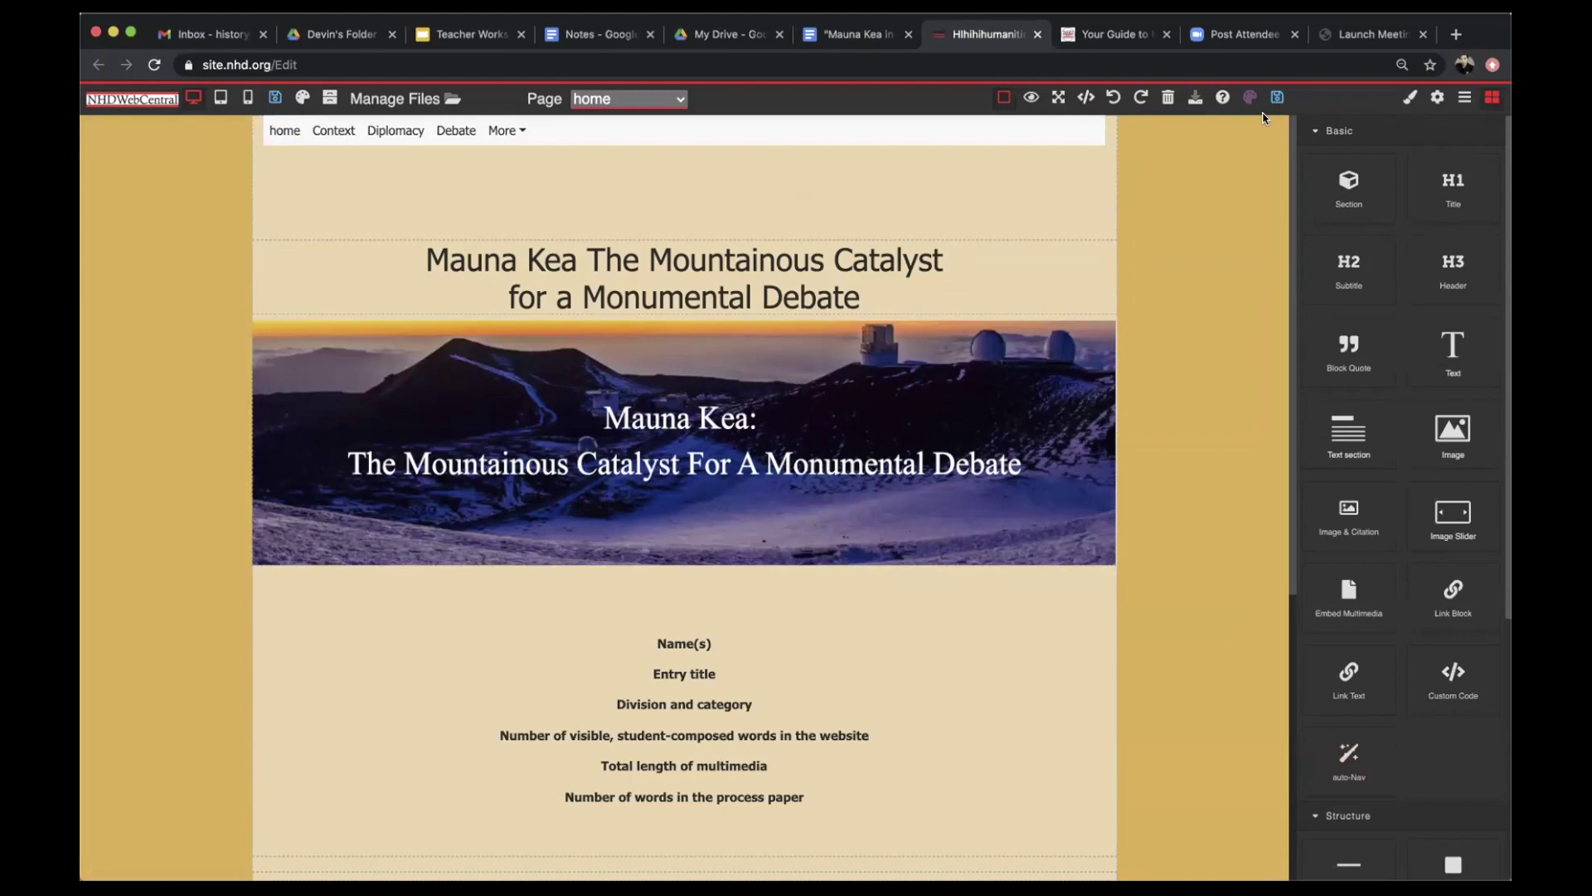
pyautogui.click(1277, 98)
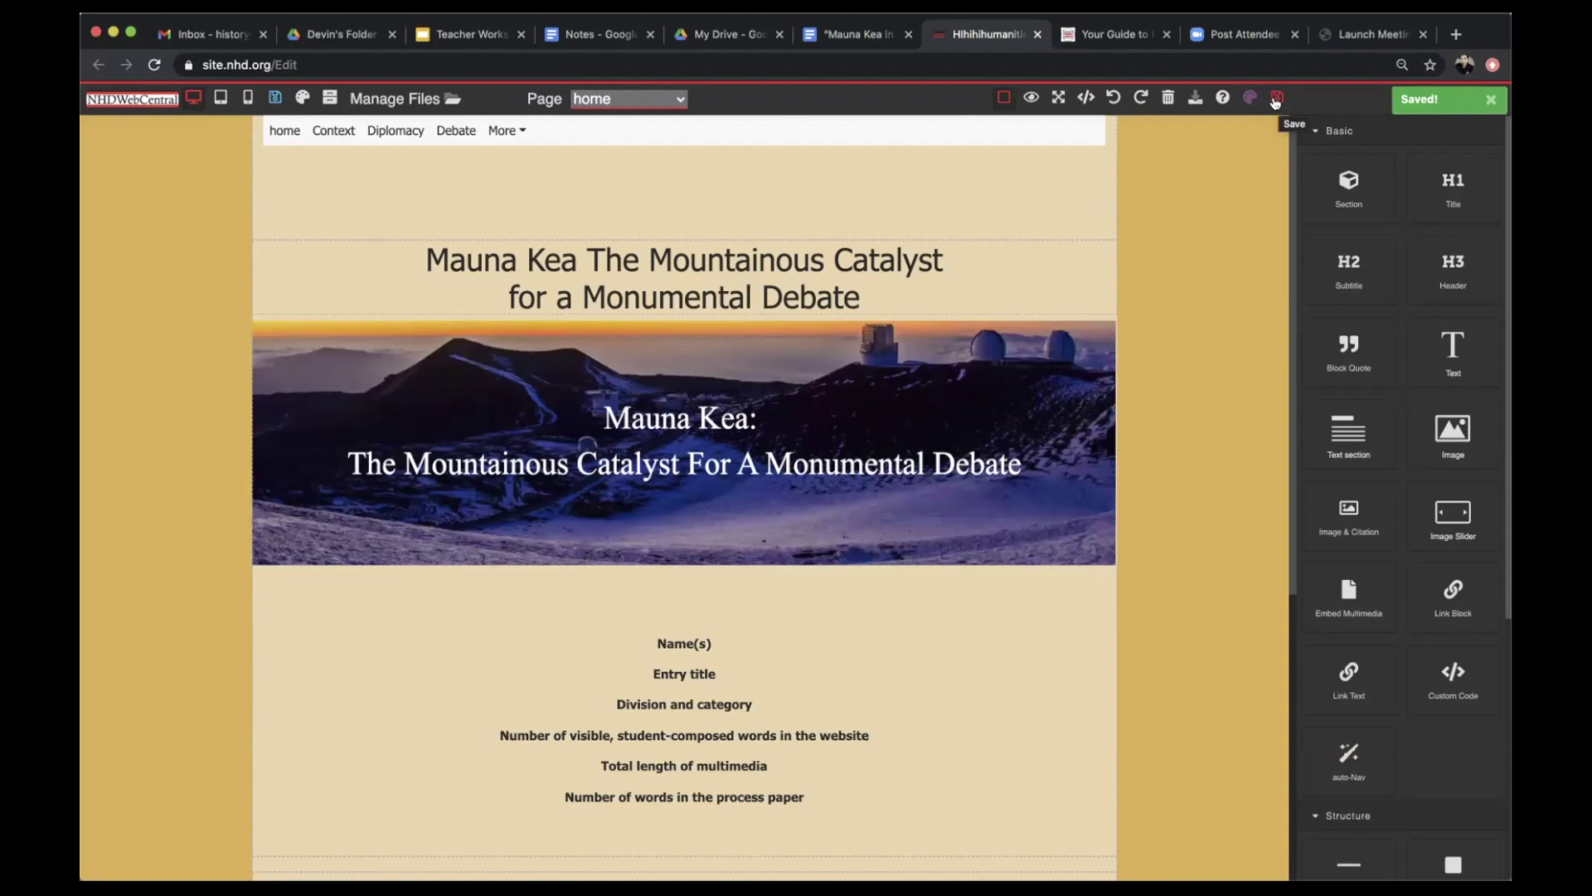
pyautogui.scroll(-5, 1202, 415)
pyautogui.scroll(-3, 1402, 581)
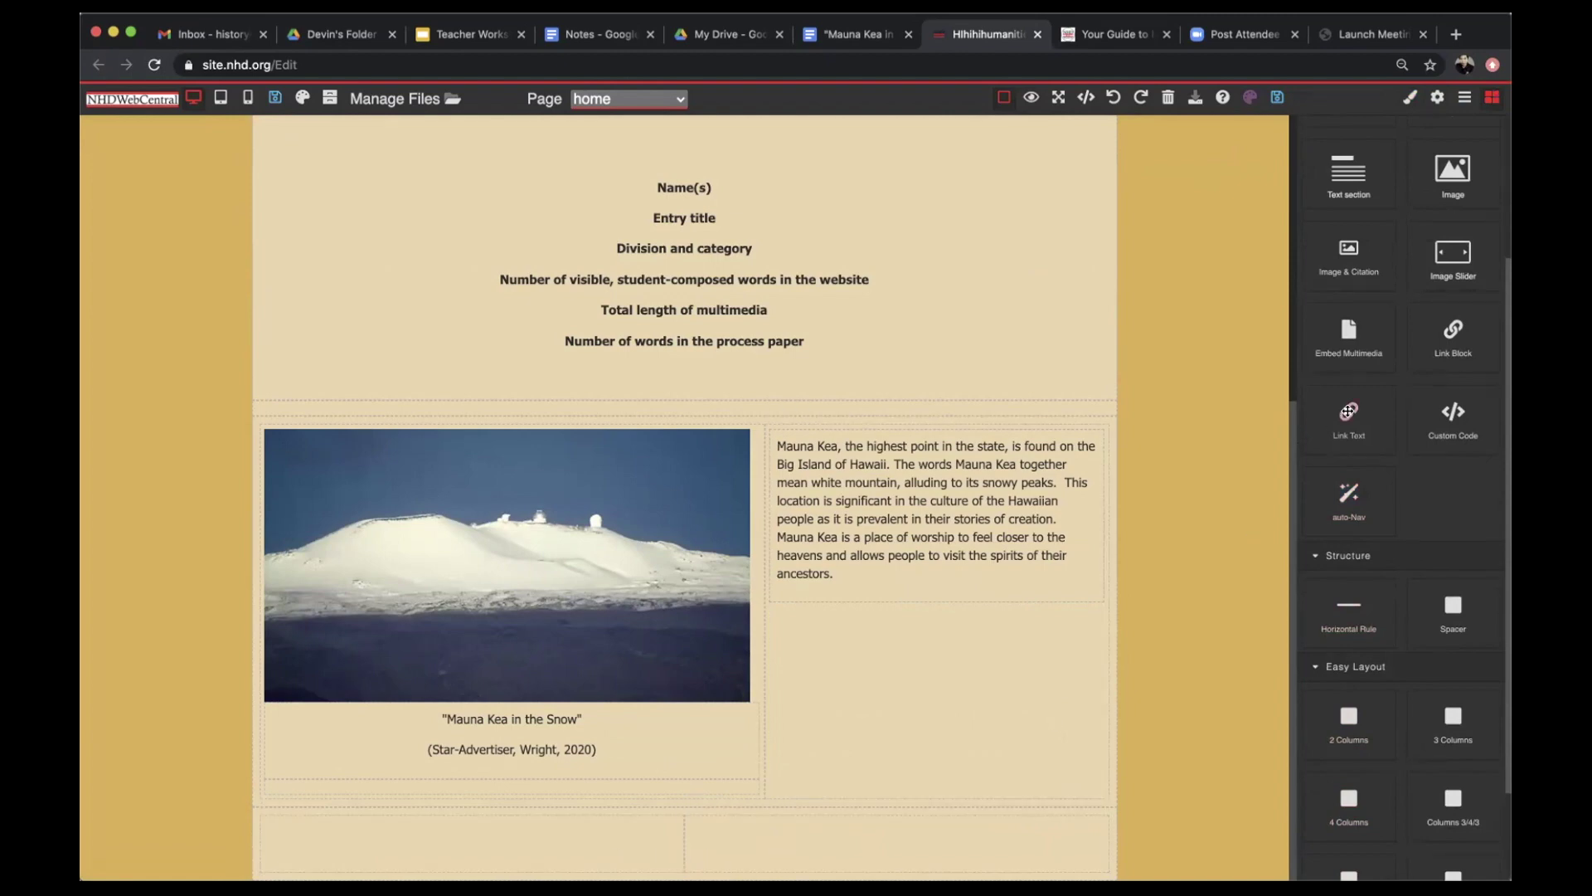
# Step: Add a link block labelled 'Context' to the bottom row and align it right
pyautogui.moveTo(1437, 343); pyautogui.dragTo(941, 815)
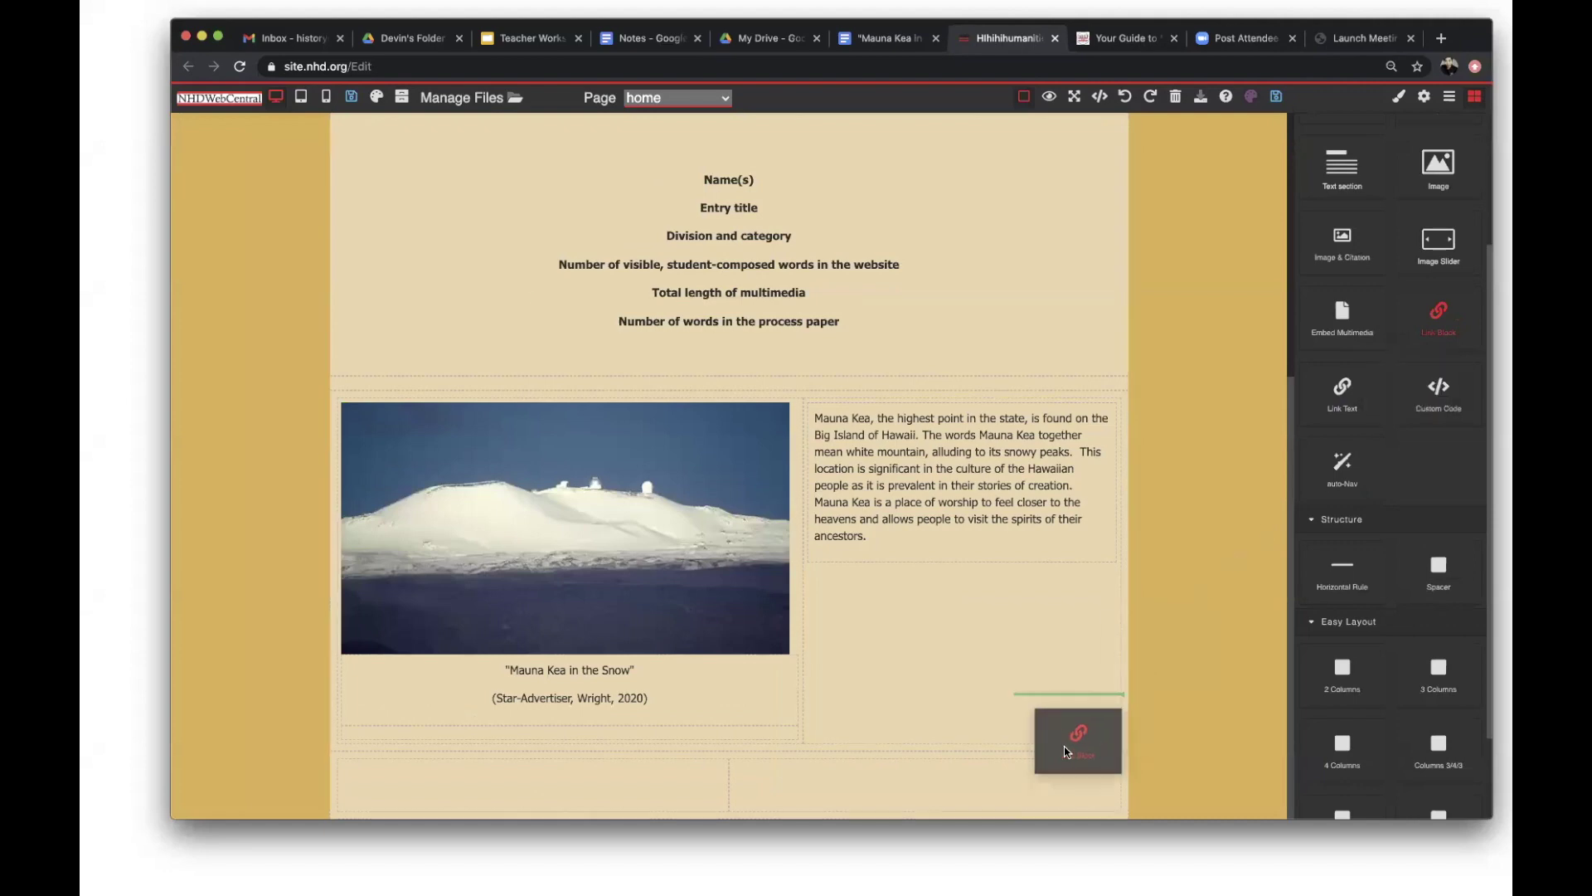
pyautogui.moveTo(965, 760); pyautogui.dragTo(953, 763)
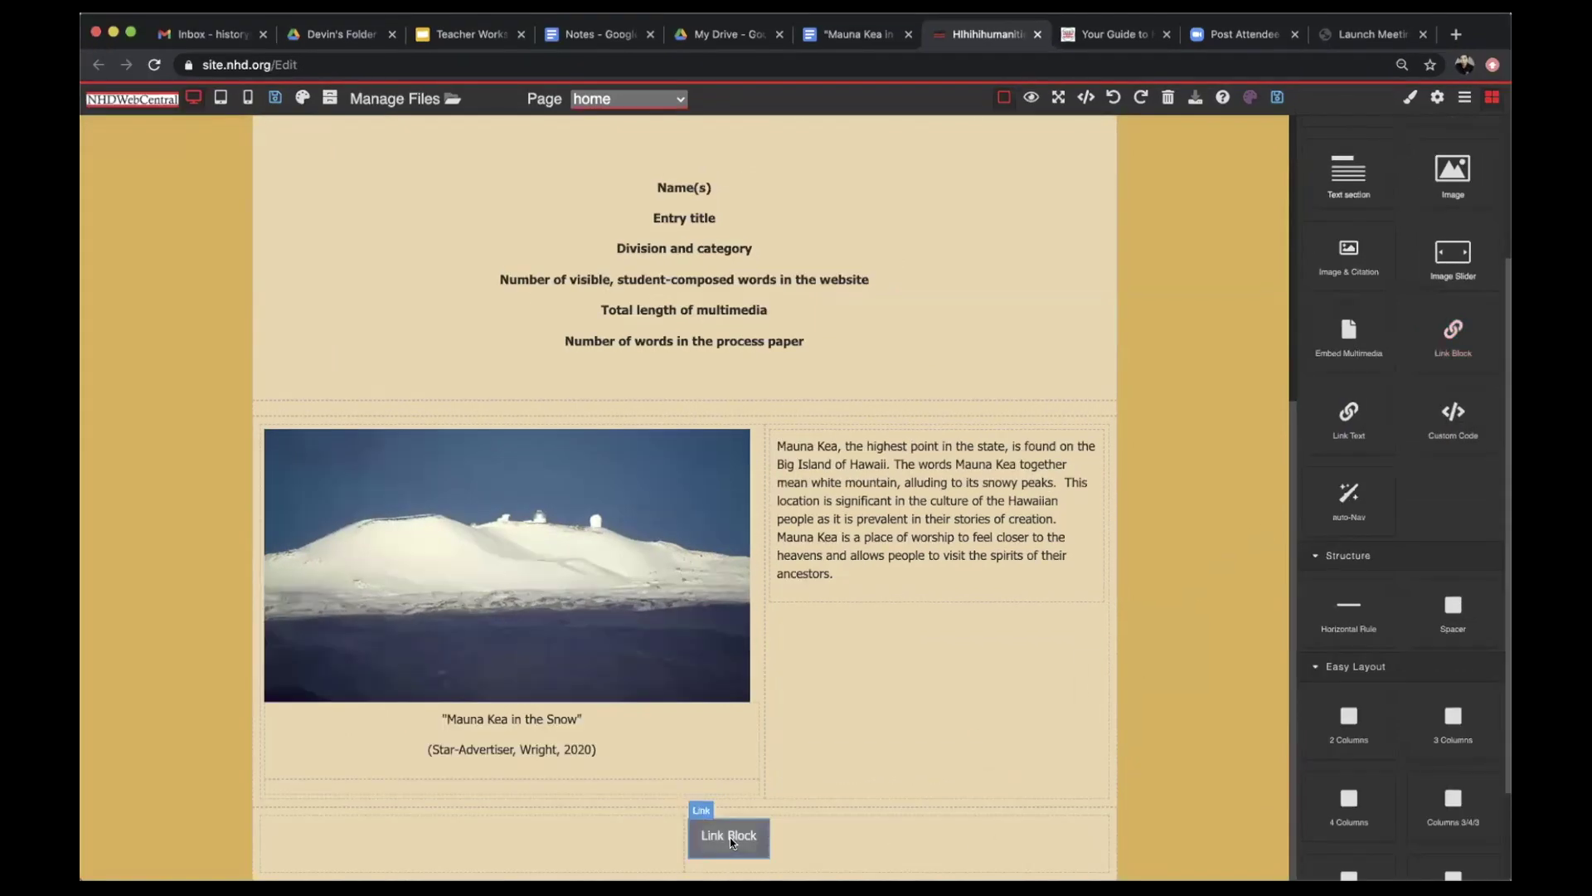
pyautogui.click(775, 780)
pyautogui.moveTo(754, 834); pyautogui.dragTo(695, 834)
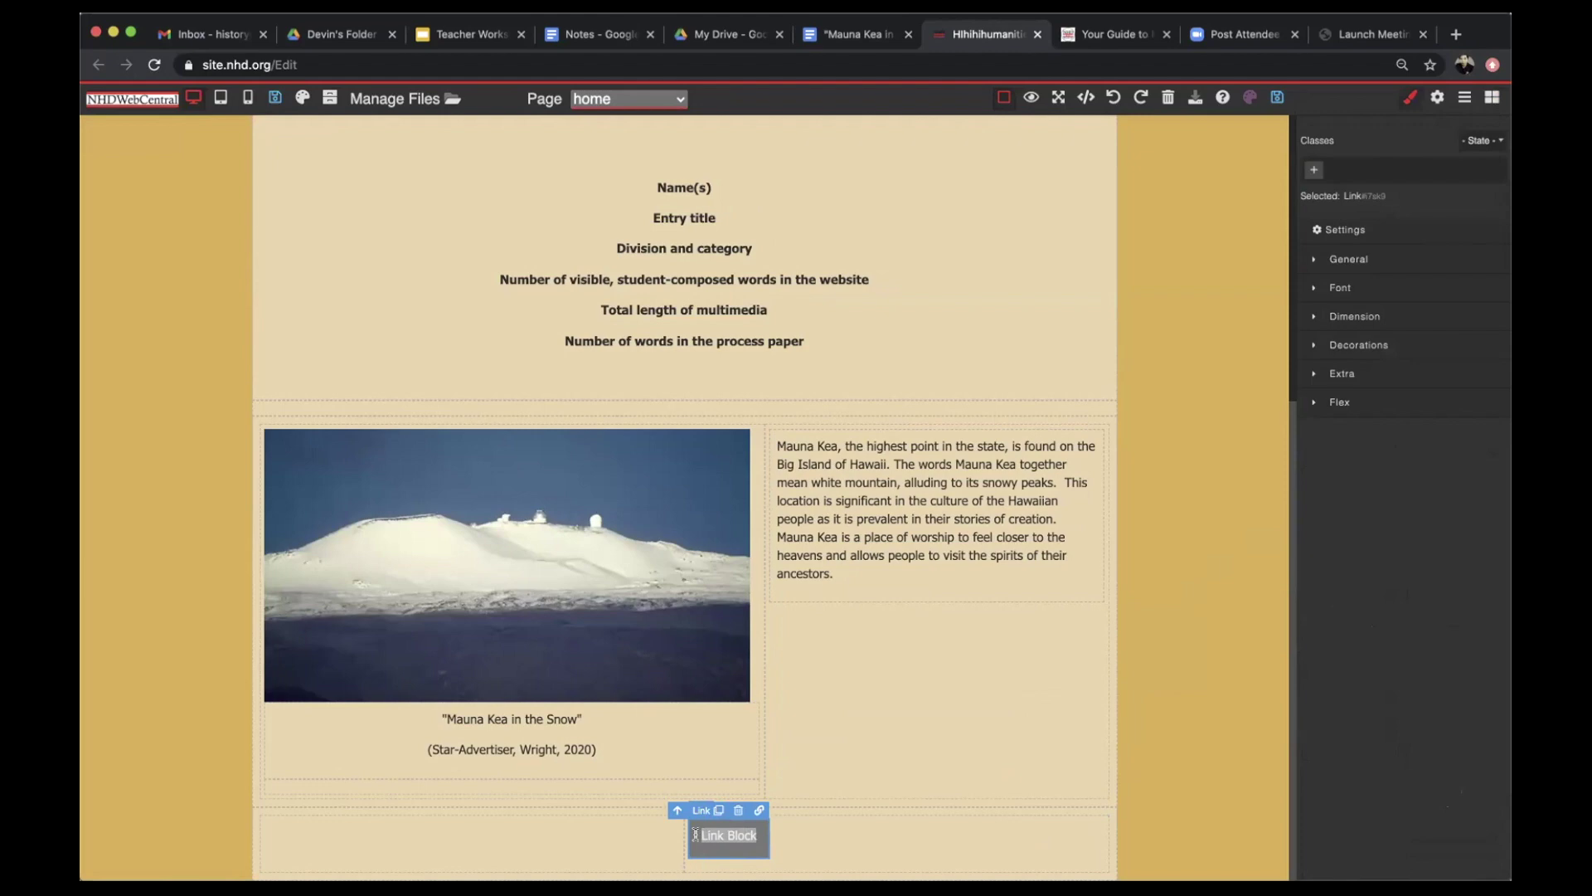
pyautogui.write('Context')
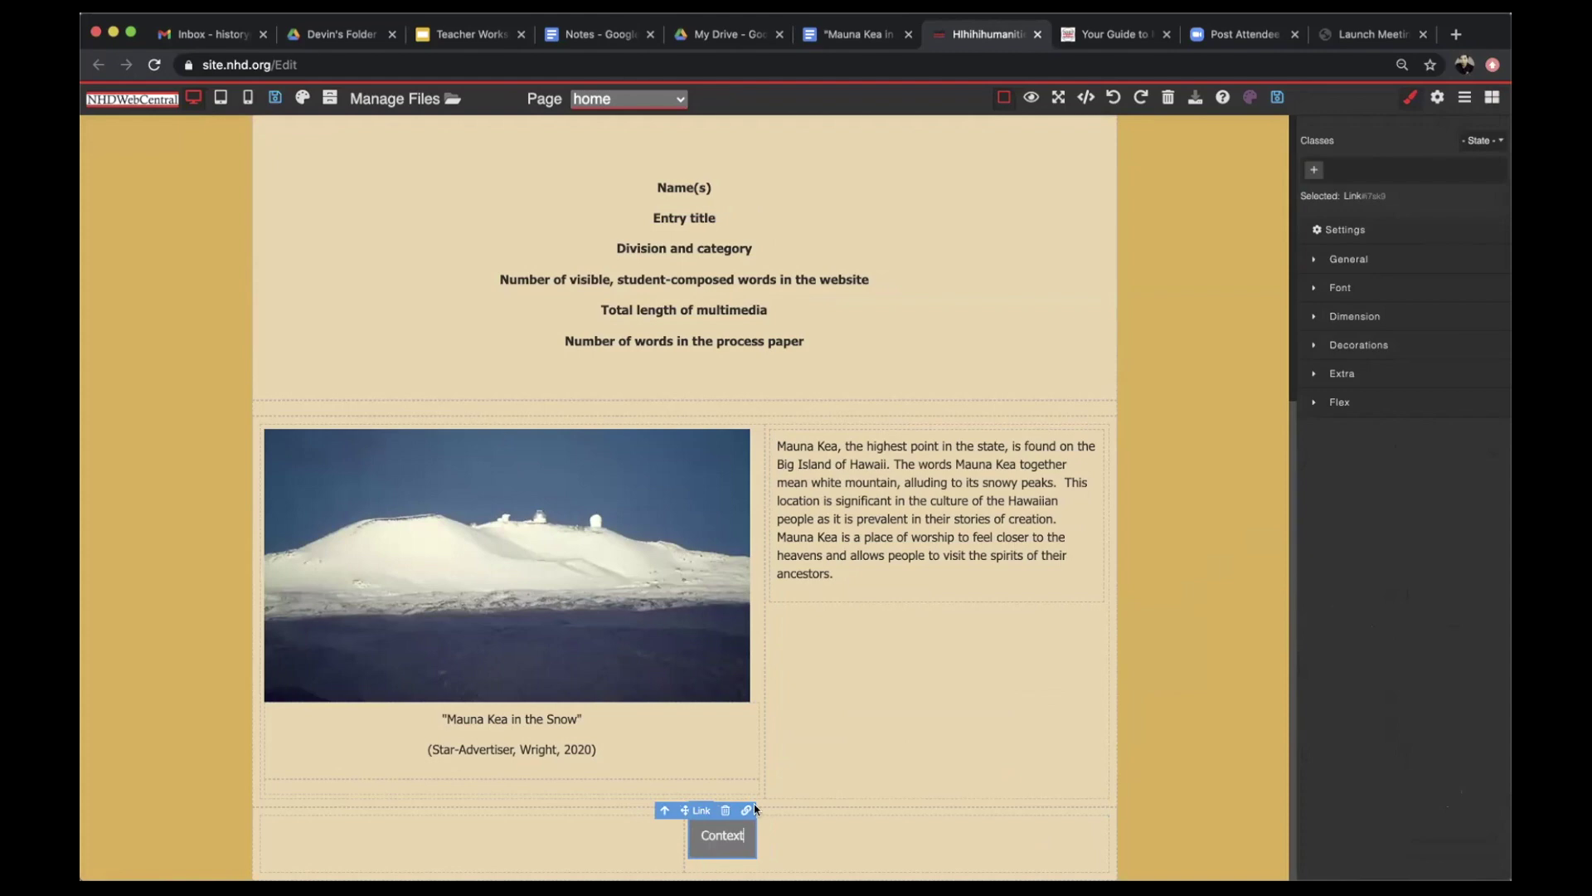
pyautogui.click(1352, 259)
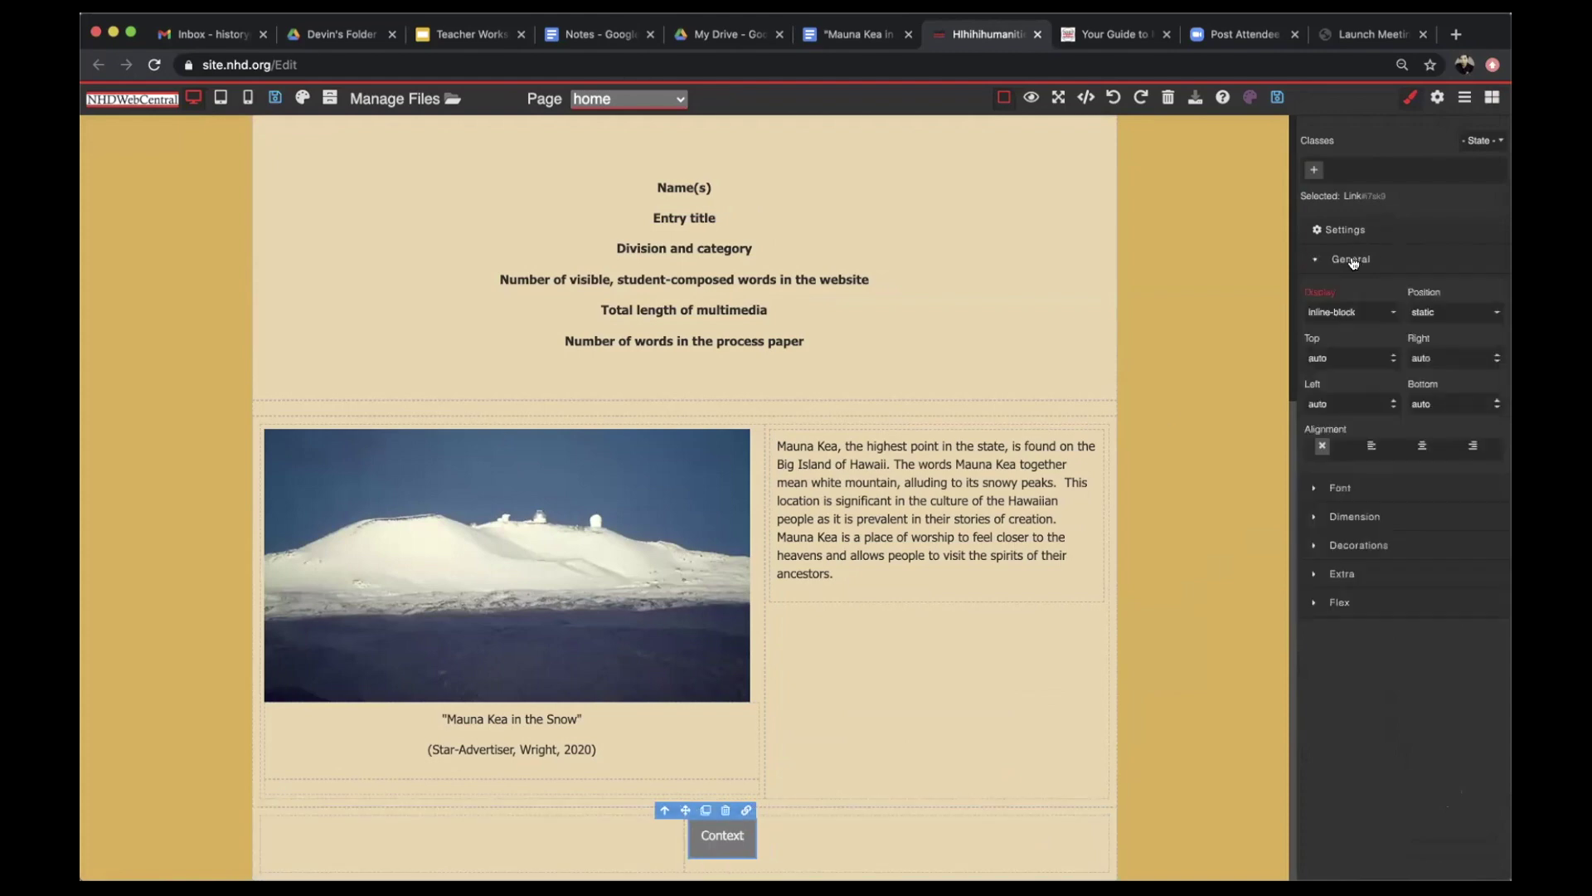
pyautogui.click(1463, 449)
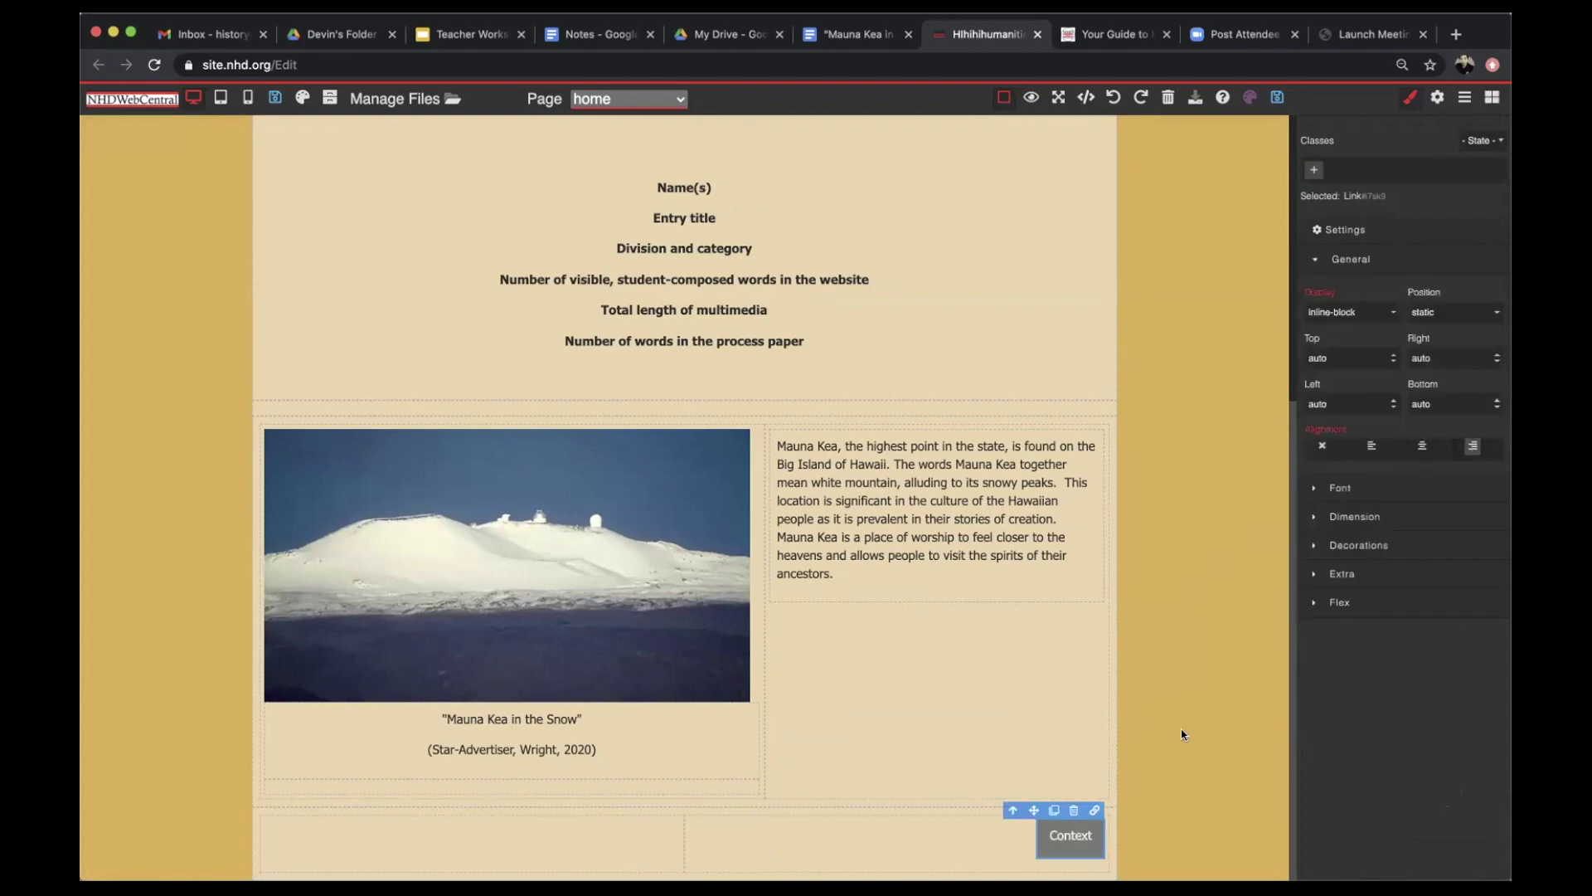
# Step: Point the Context button's internal link to the Context page and save the home page
pyautogui.click(1095, 811)
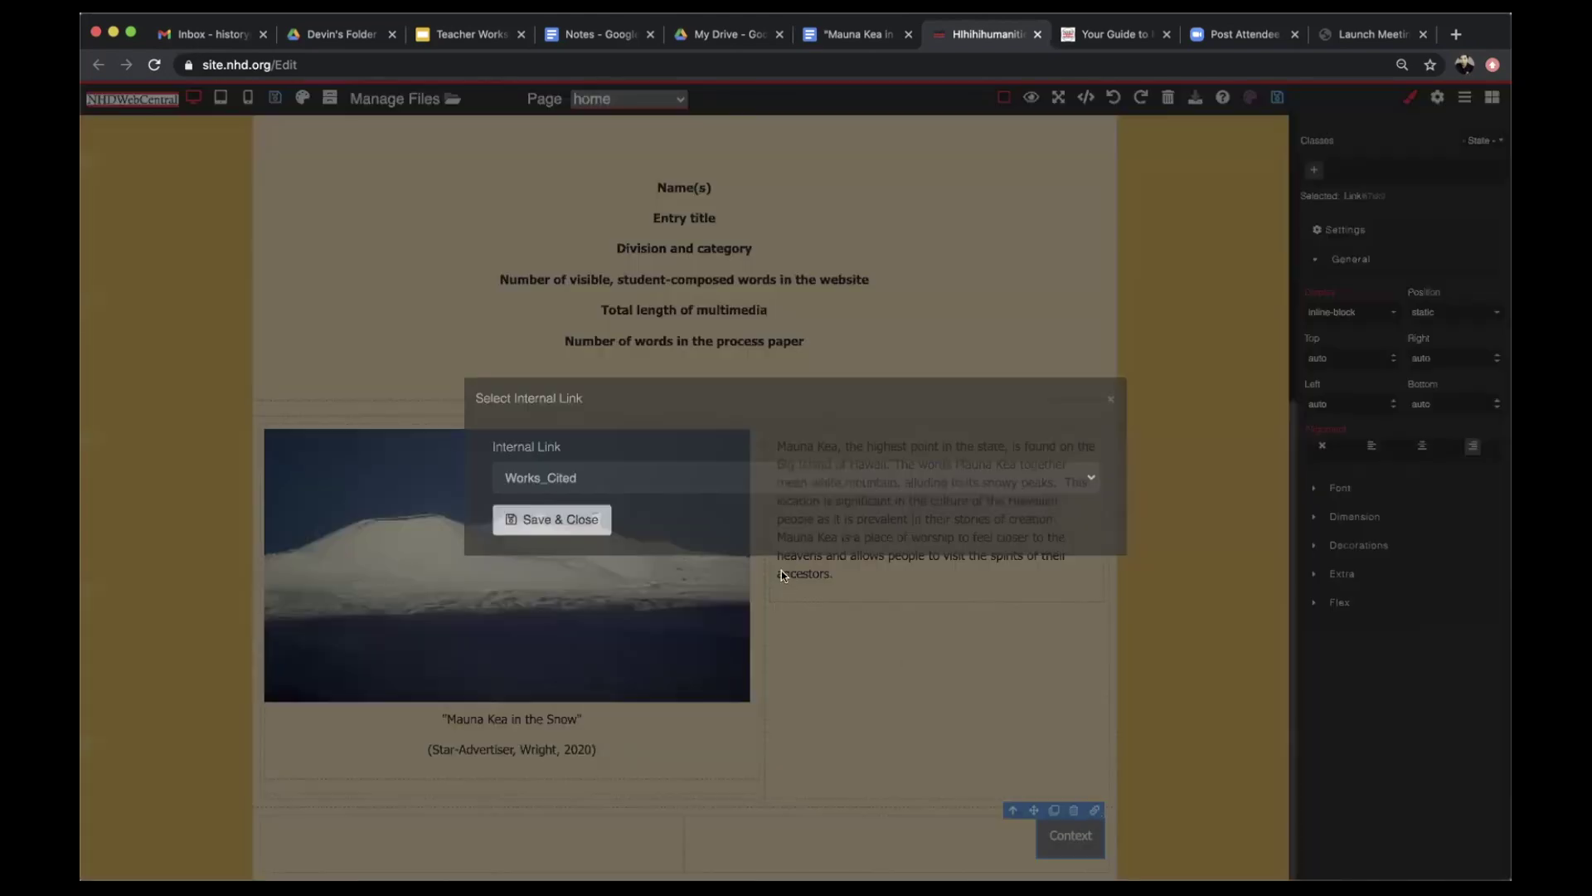
pyautogui.click(706, 489)
pyautogui.click(706, 490)
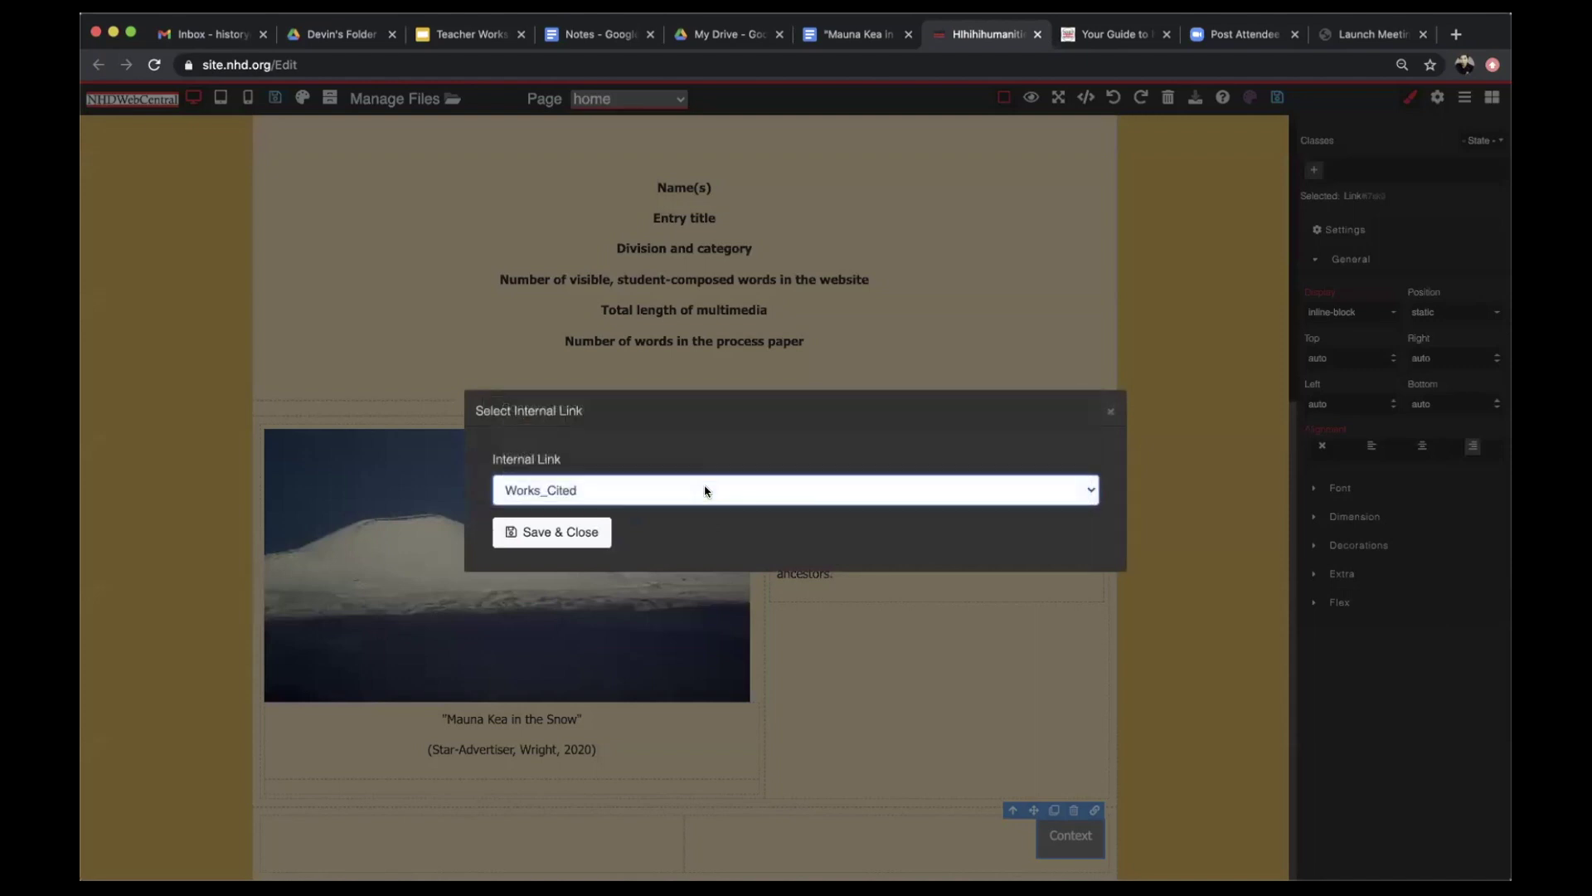
pyautogui.click(704, 488)
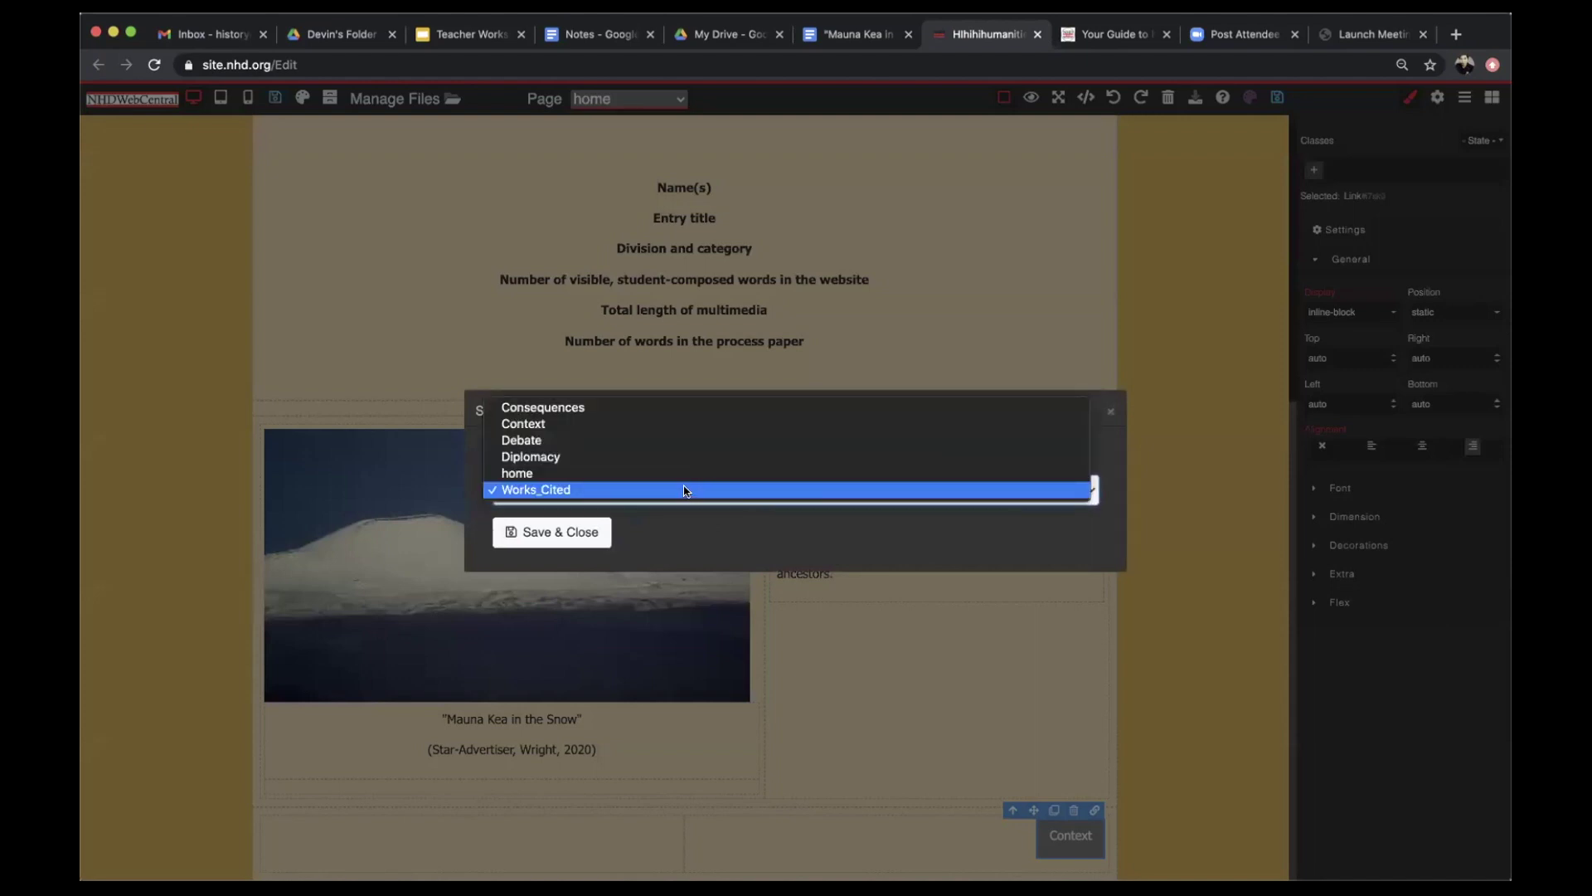
pyautogui.click(588, 429)
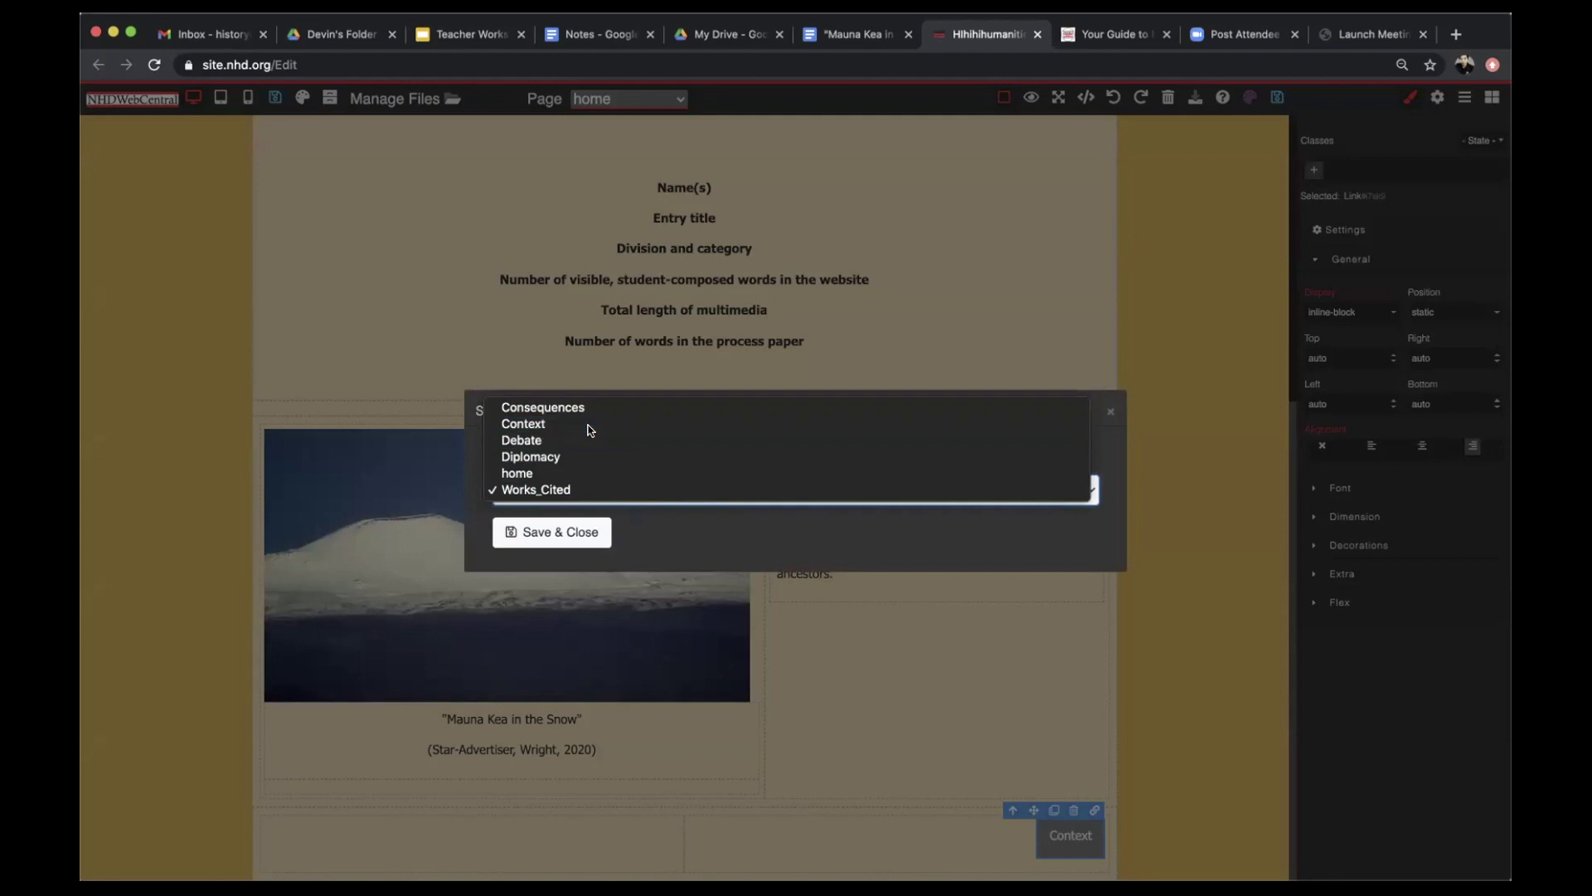
pyautogui.click(551, 531)
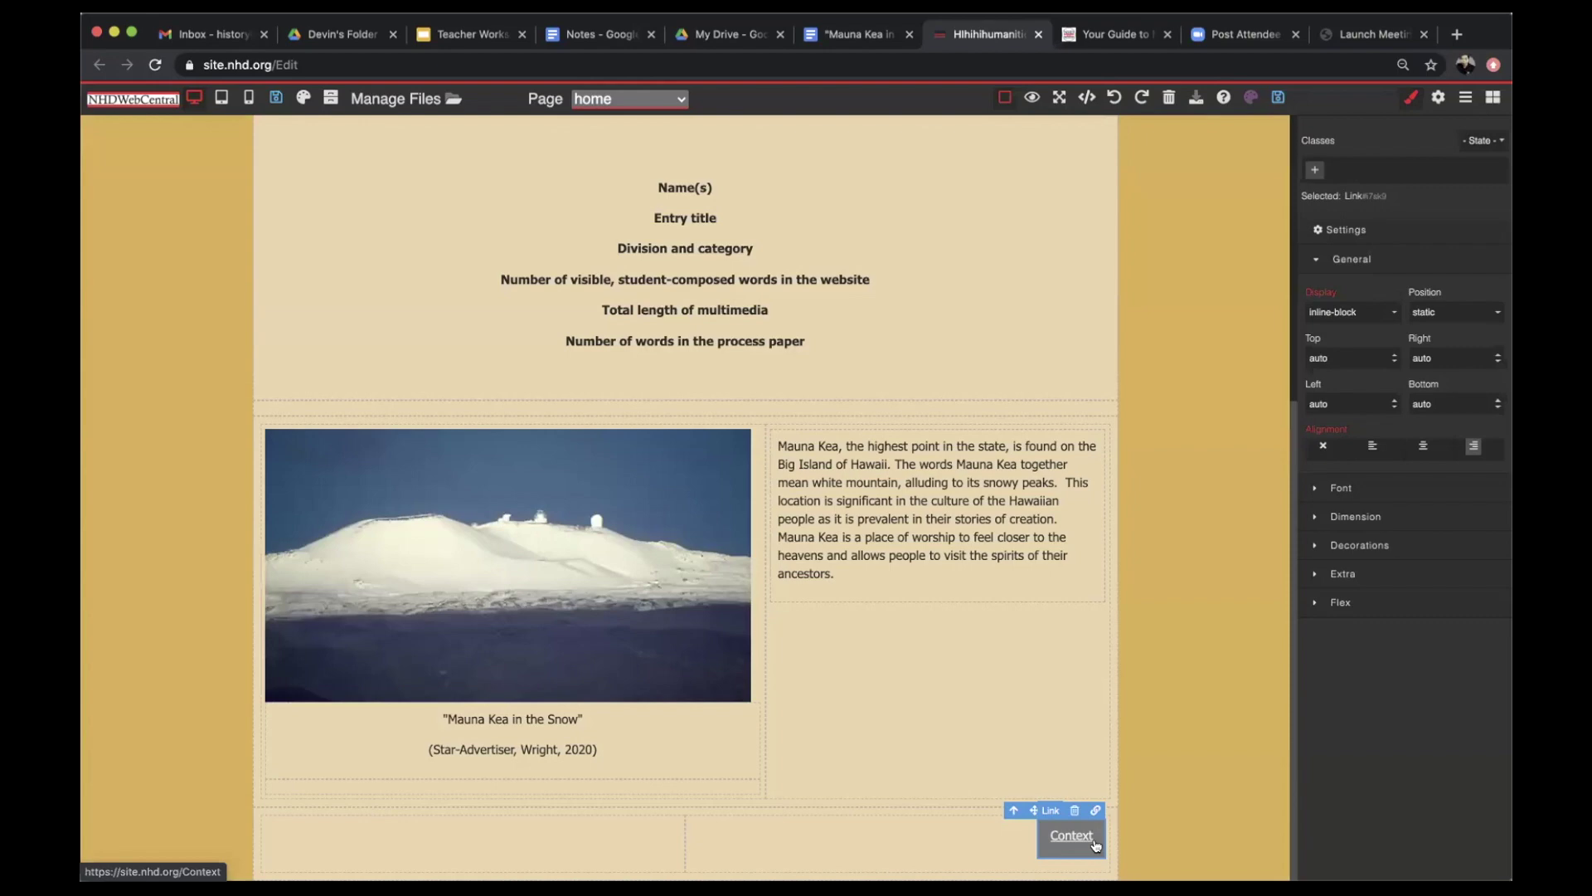
pyautogui.click(1275, 100)
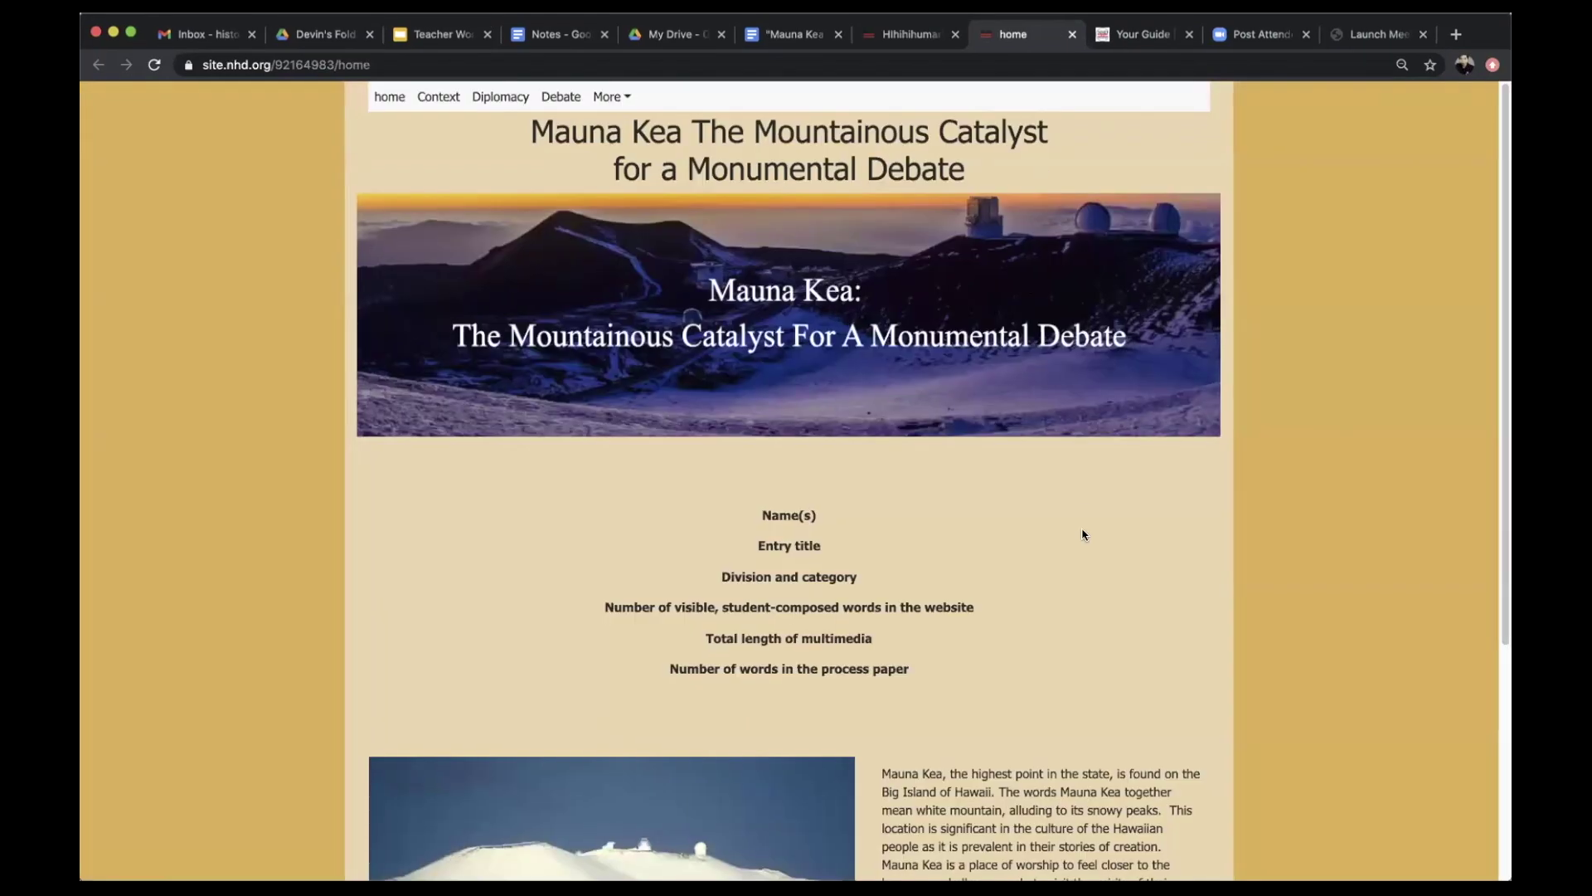
# Step: Scroll the live home page and click the Context button to test its link
pyautogui.scroll(-4, 1082, 536)
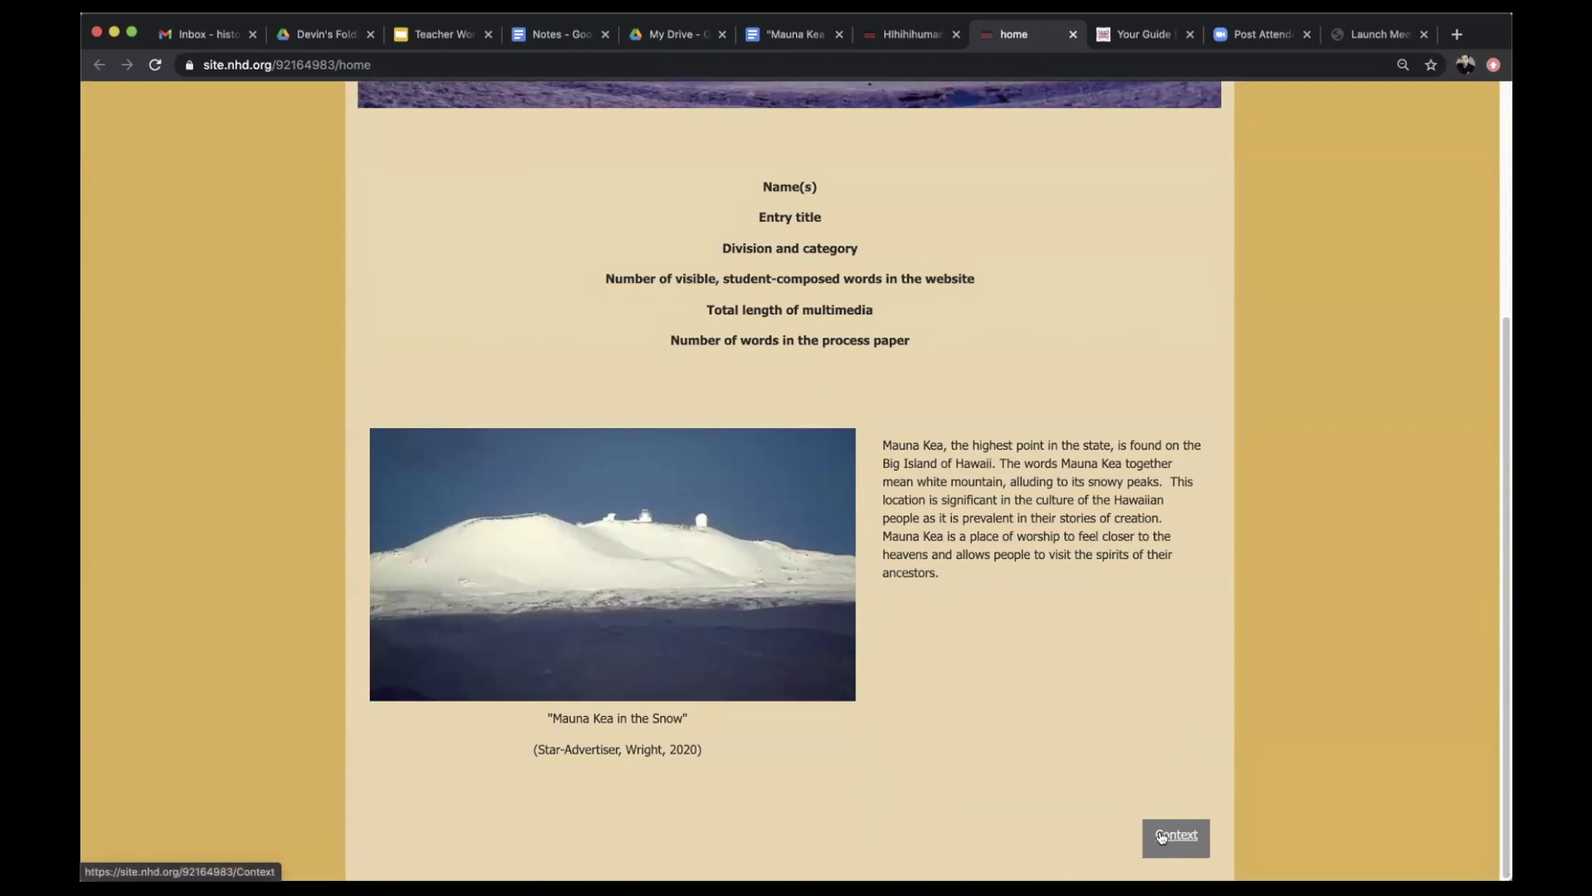
pyautogui.click(1162, 836)
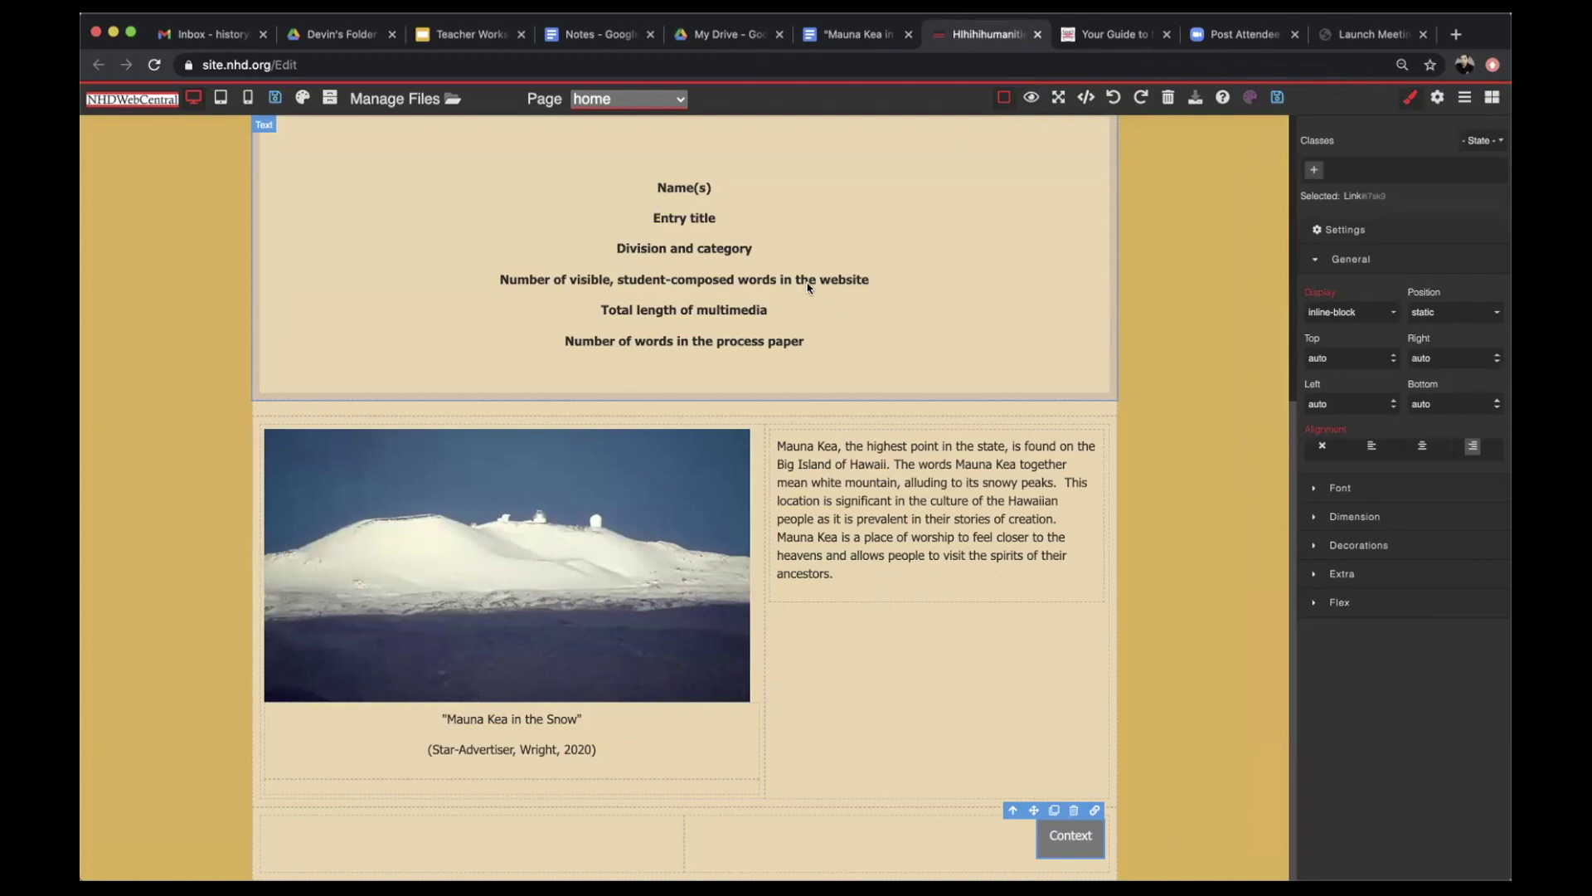
# Step: Switch to the Works_Cited page and drop an Embed Multimedia block into its right column
pyautogui.click(676, 99)
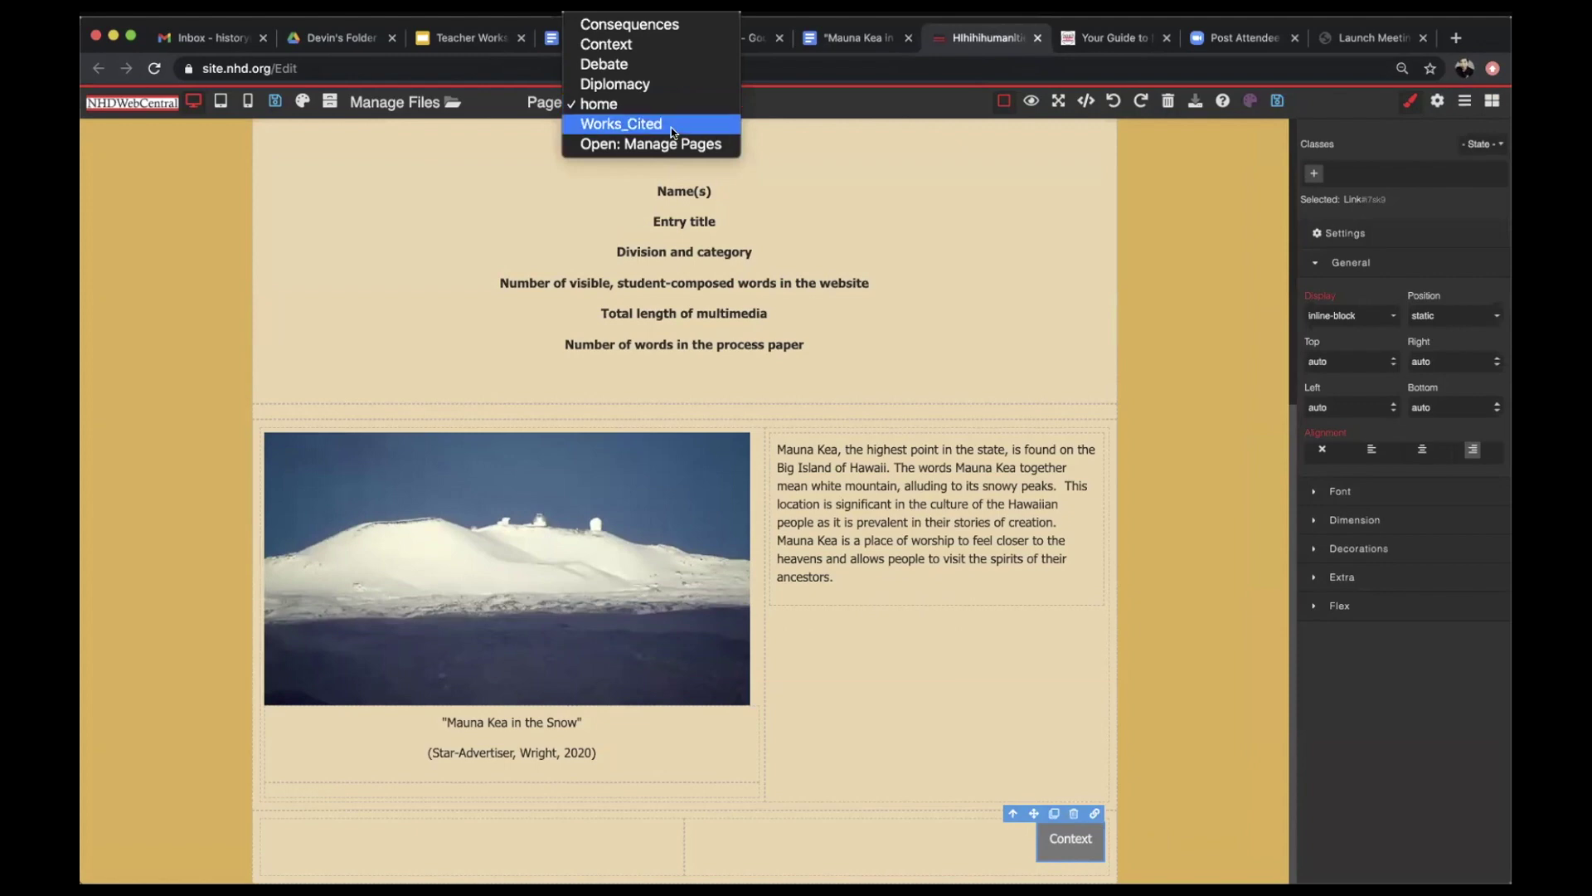
pyautogui.click(674, 125)
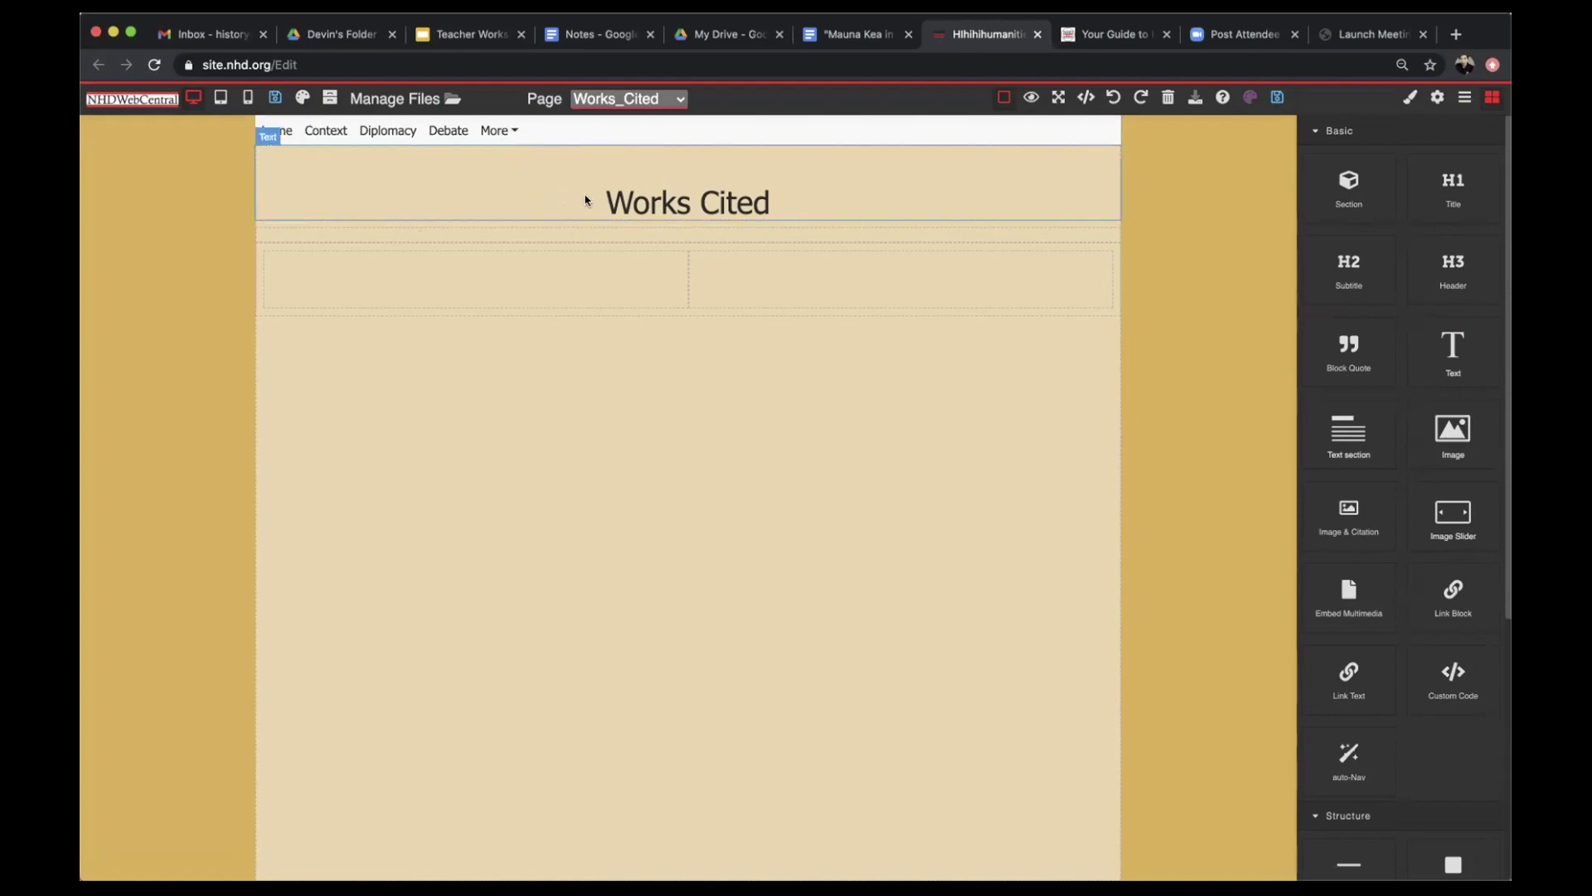
pyautogui.scroll(-5, 1372, 420)
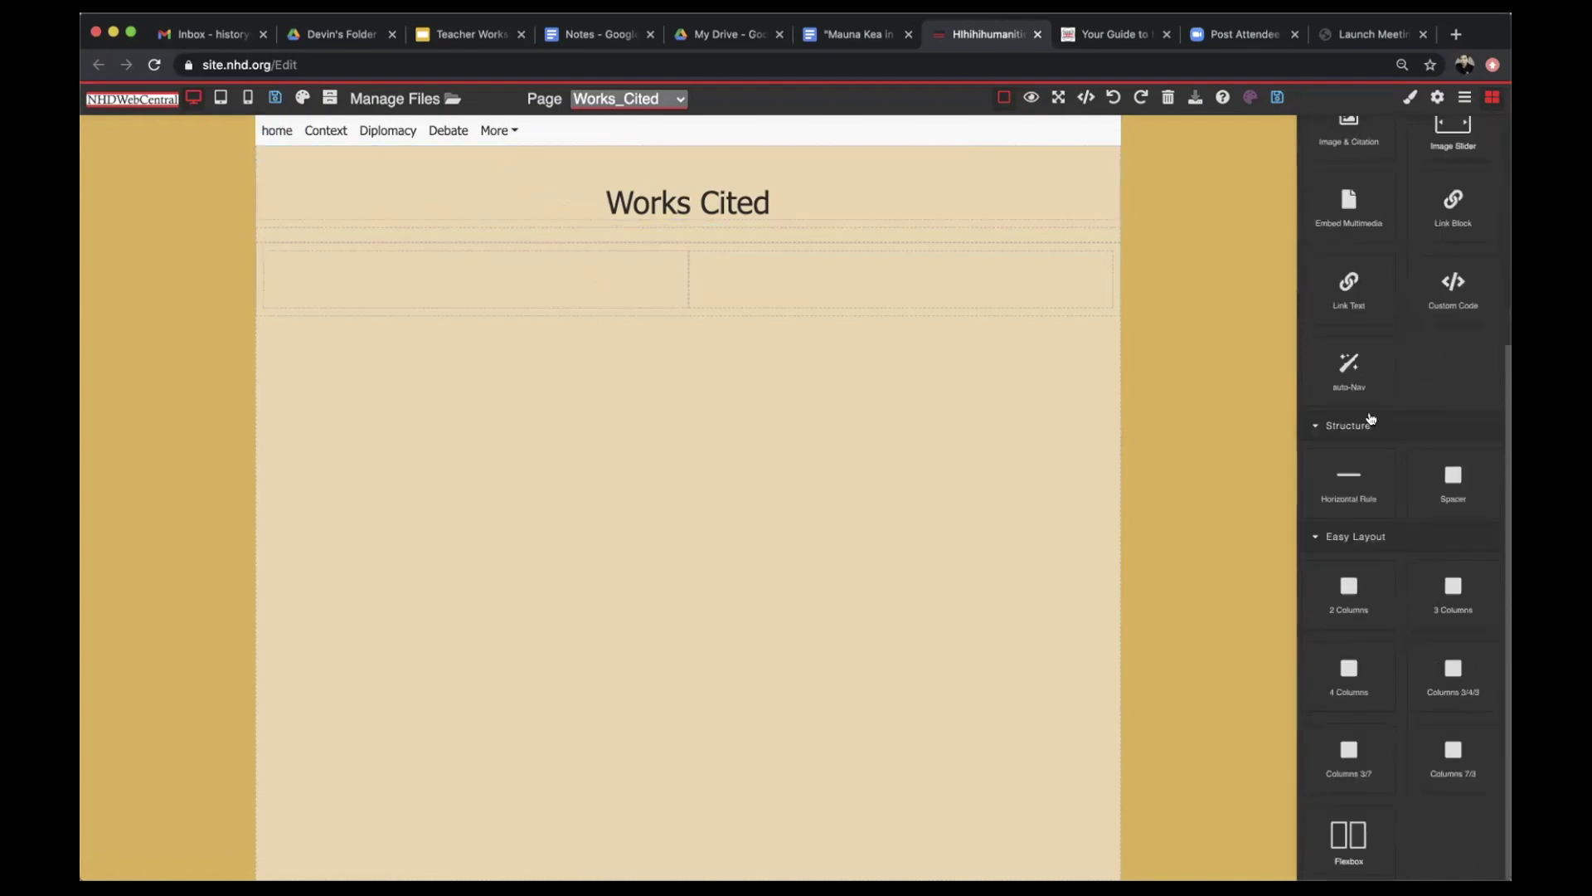
pyautogui.scroll(2, 1368, 411)
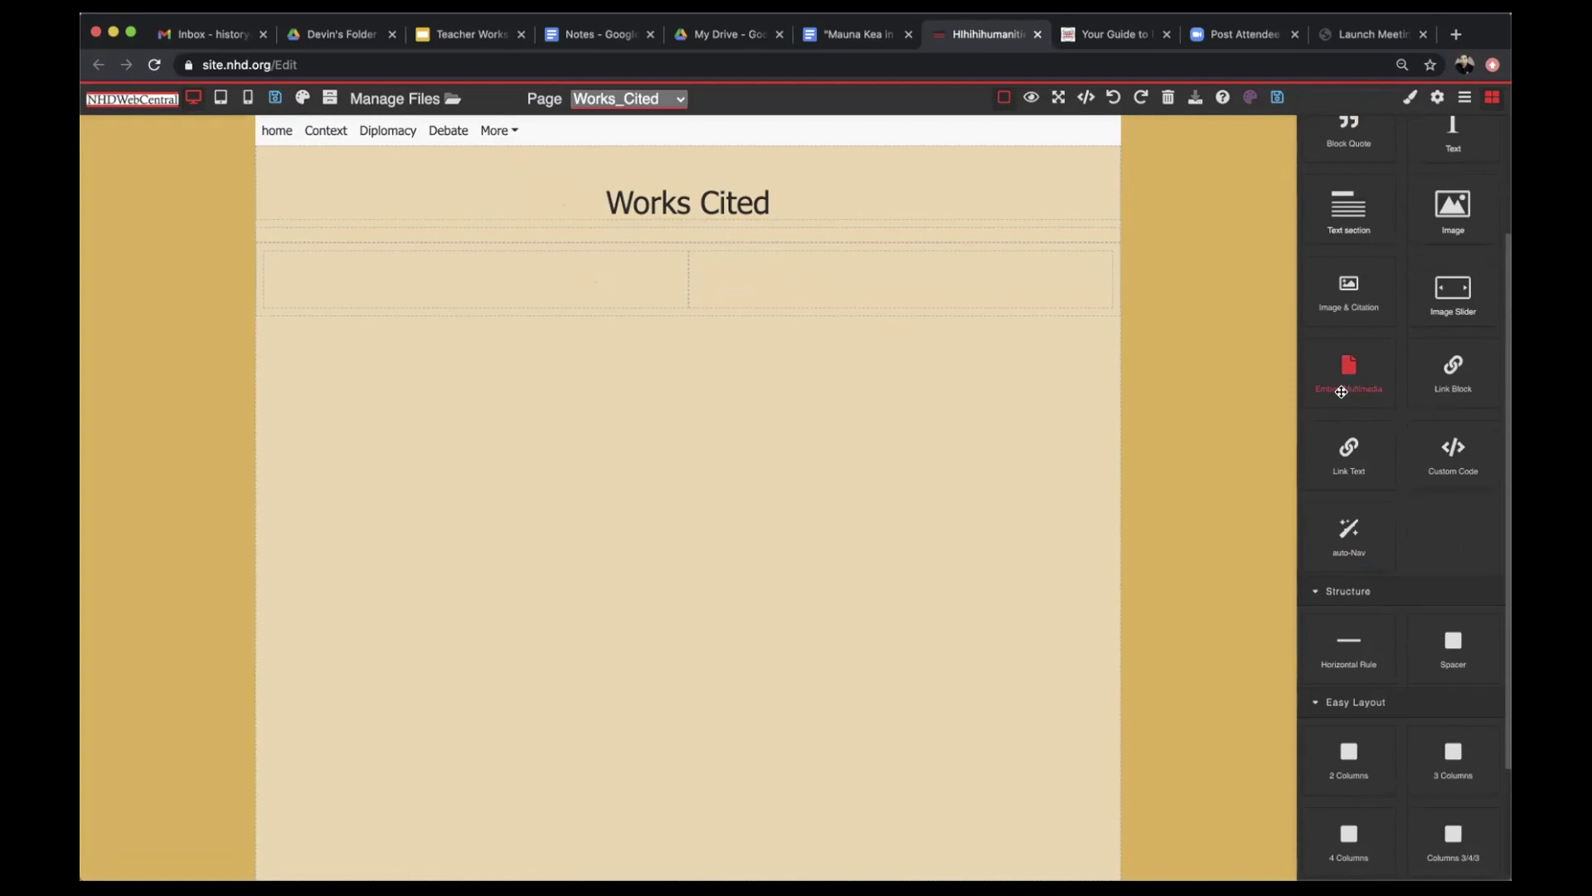
pyautogui.scroll(3, 1341, 392)
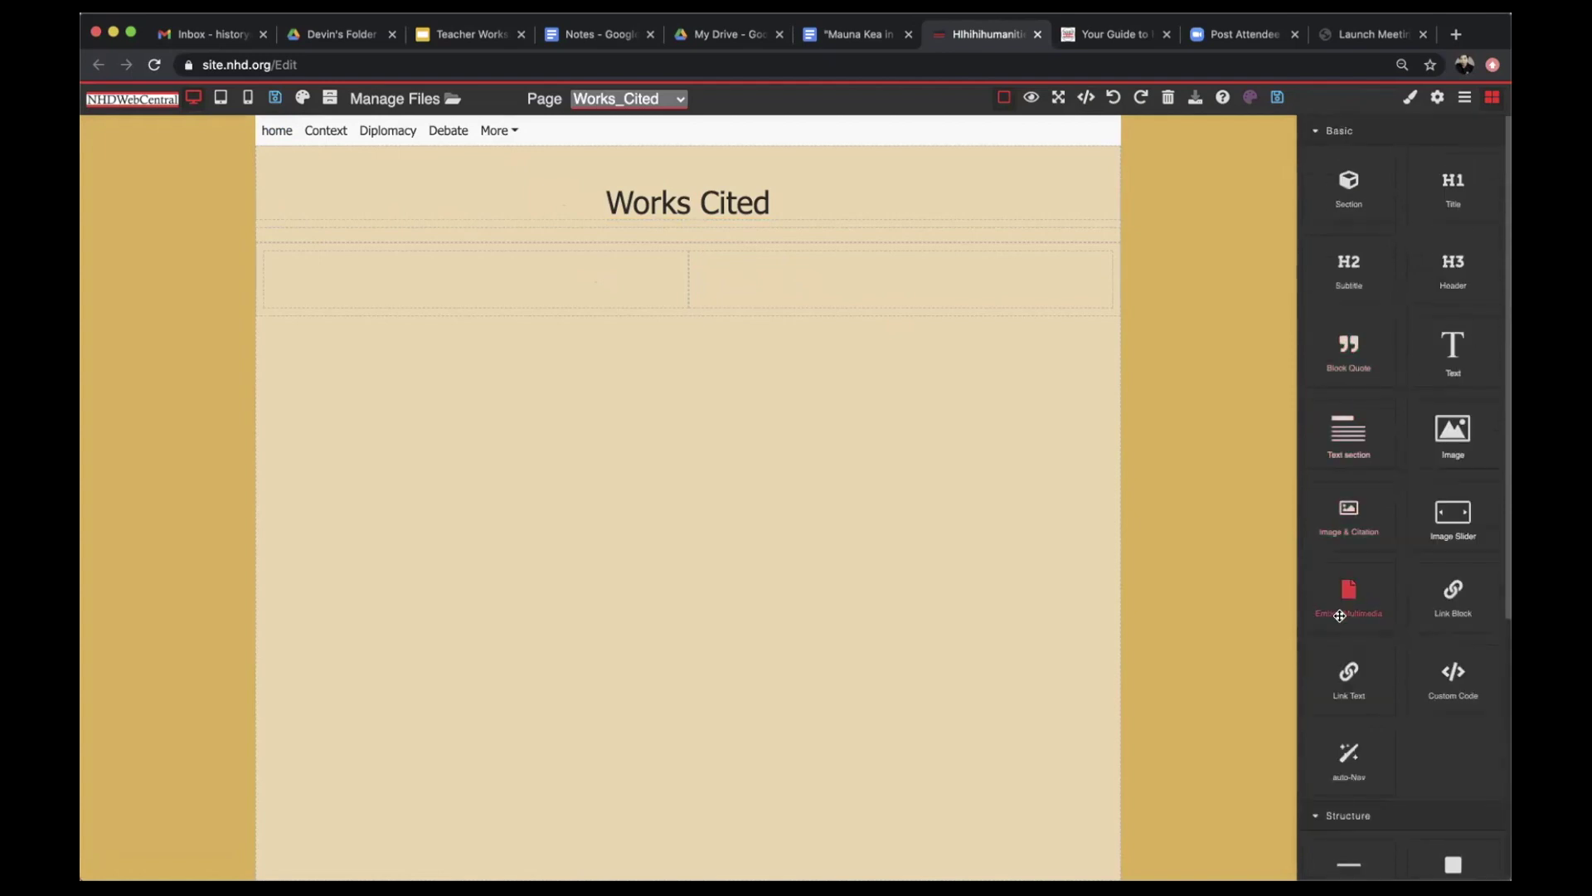
pyautogui.moveTo(1340, 615); pyautogui.dragTo(959, 275)
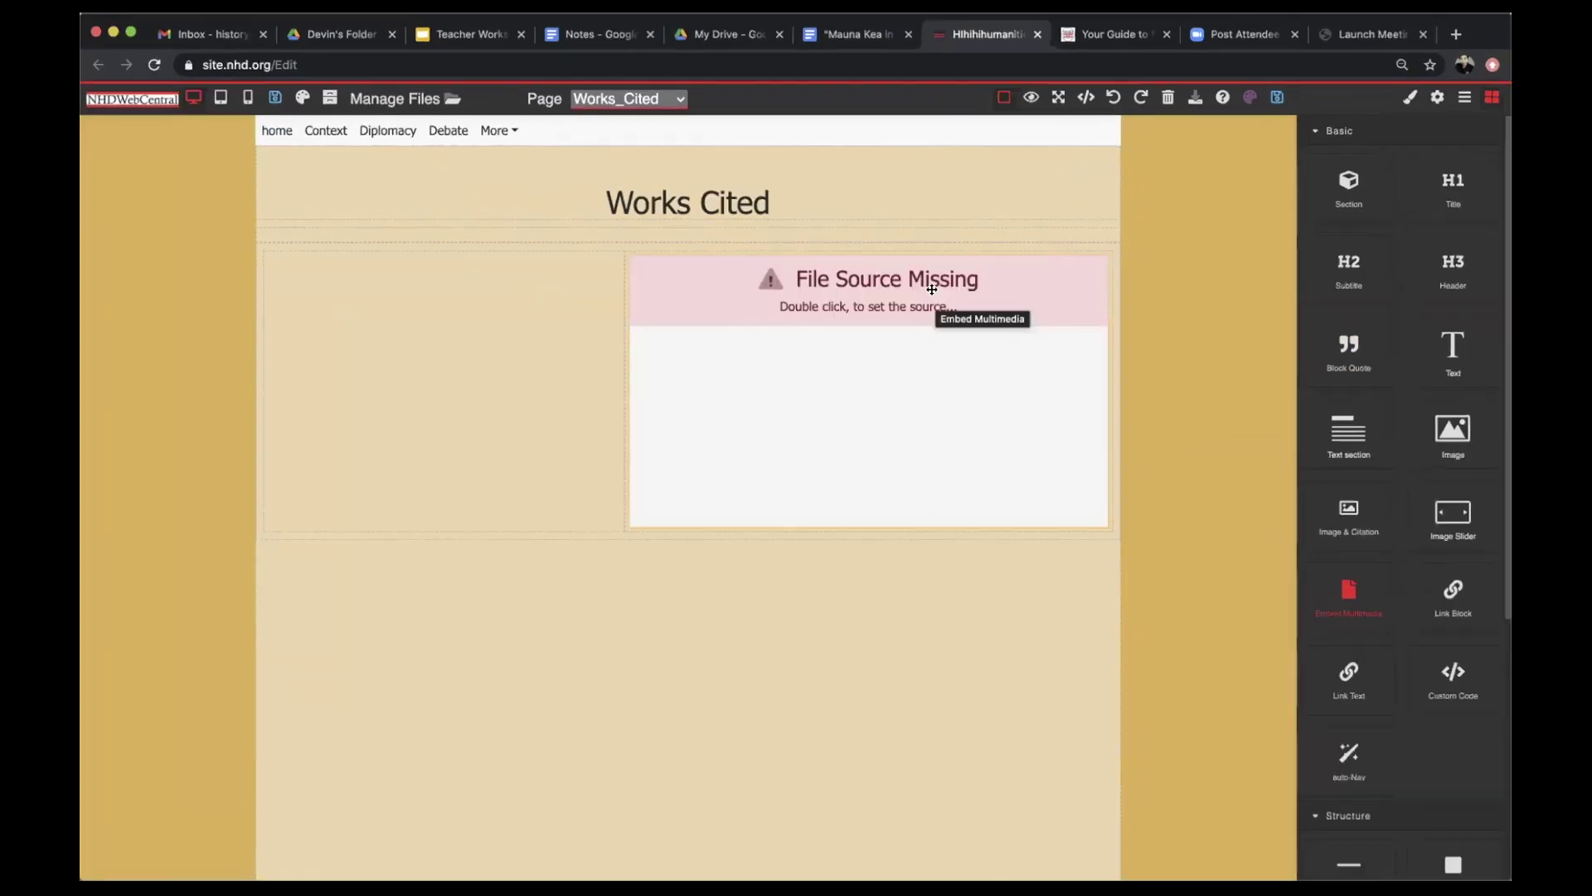
# Step: Add a second embed to the left column and resize both embeds to fit their columns
pyautogui.moveTo(1349, 595); pyautogui.dragTo(592, 298)
pyautogui.click(1000, 419)
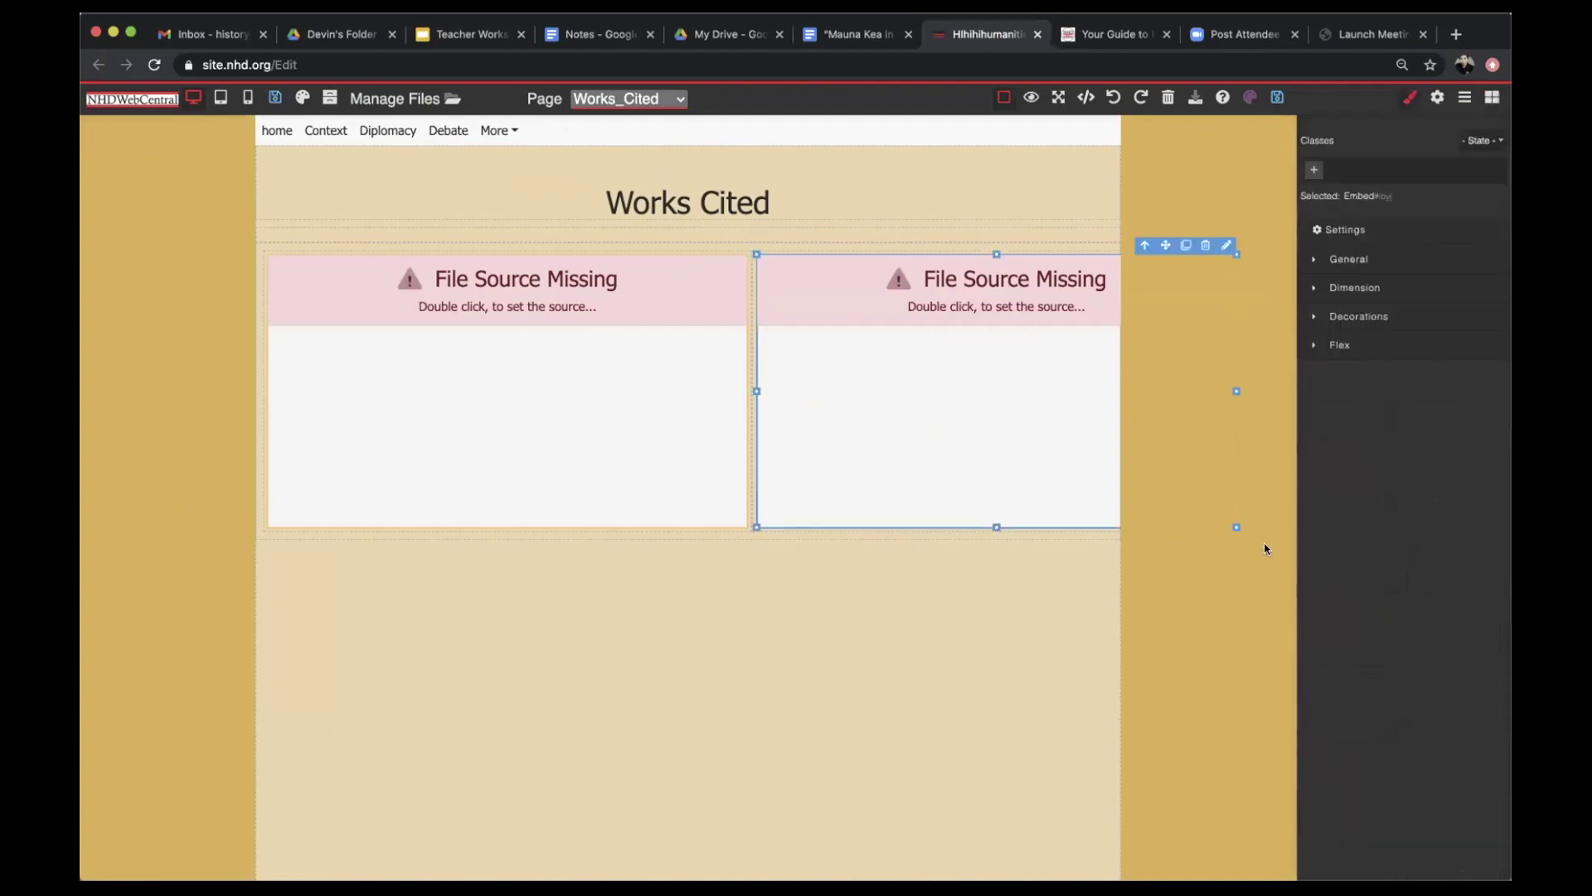
pyautogui.moveTo(1235, 528); pyautogui.dragTo(1041, 459)
pyautogui.click(720, 503)
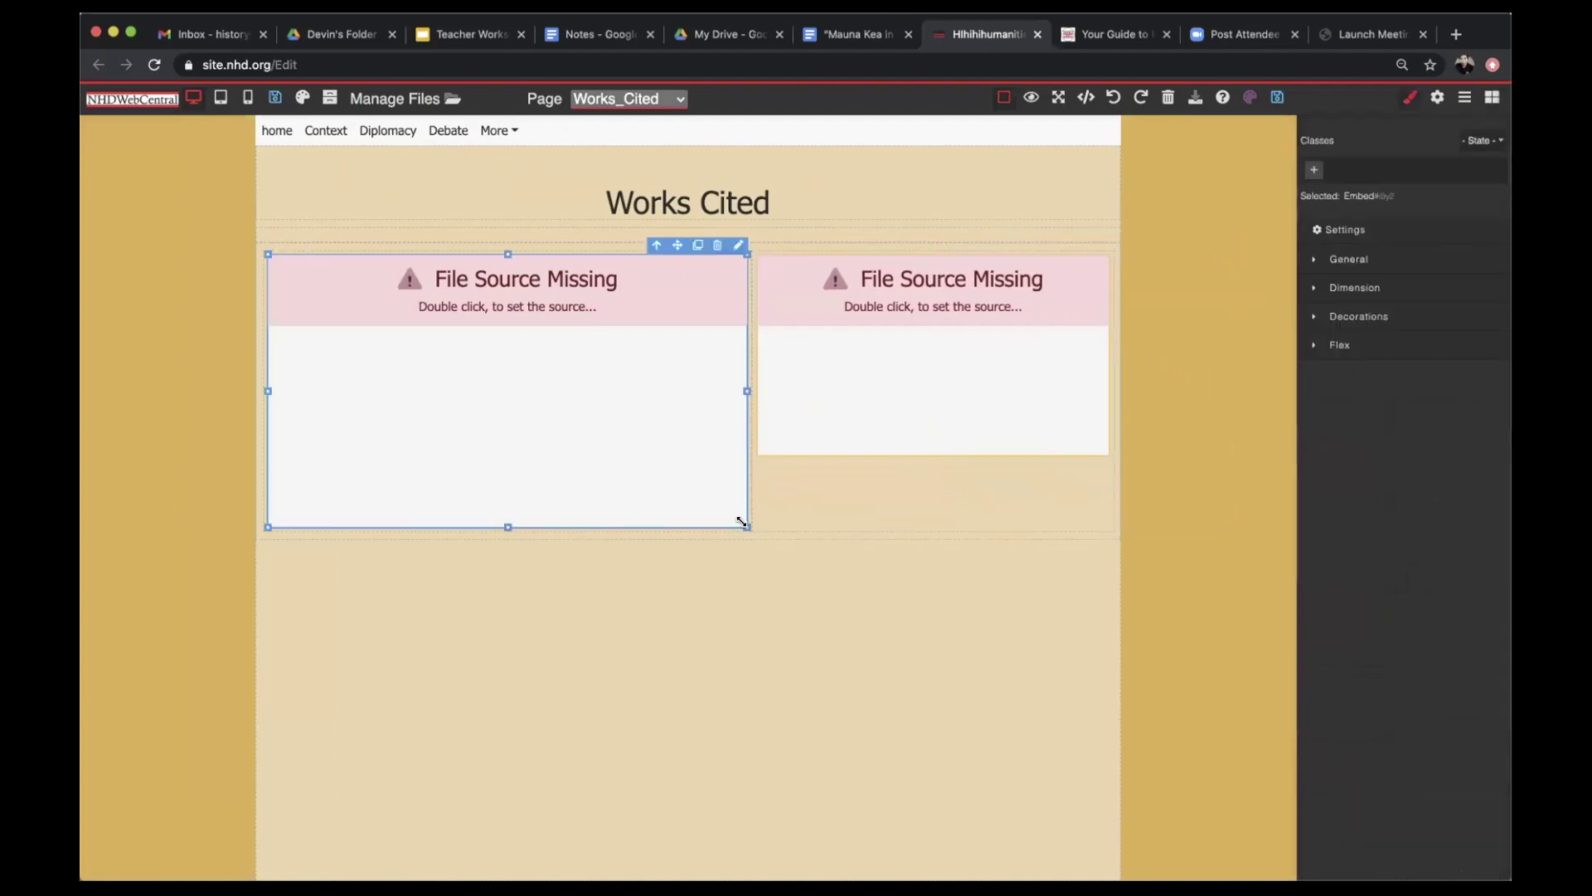
pyautogui.moveTo(742, 524); pyautogui.dragTo(685, 470)
pyautogui.click(923, 433)
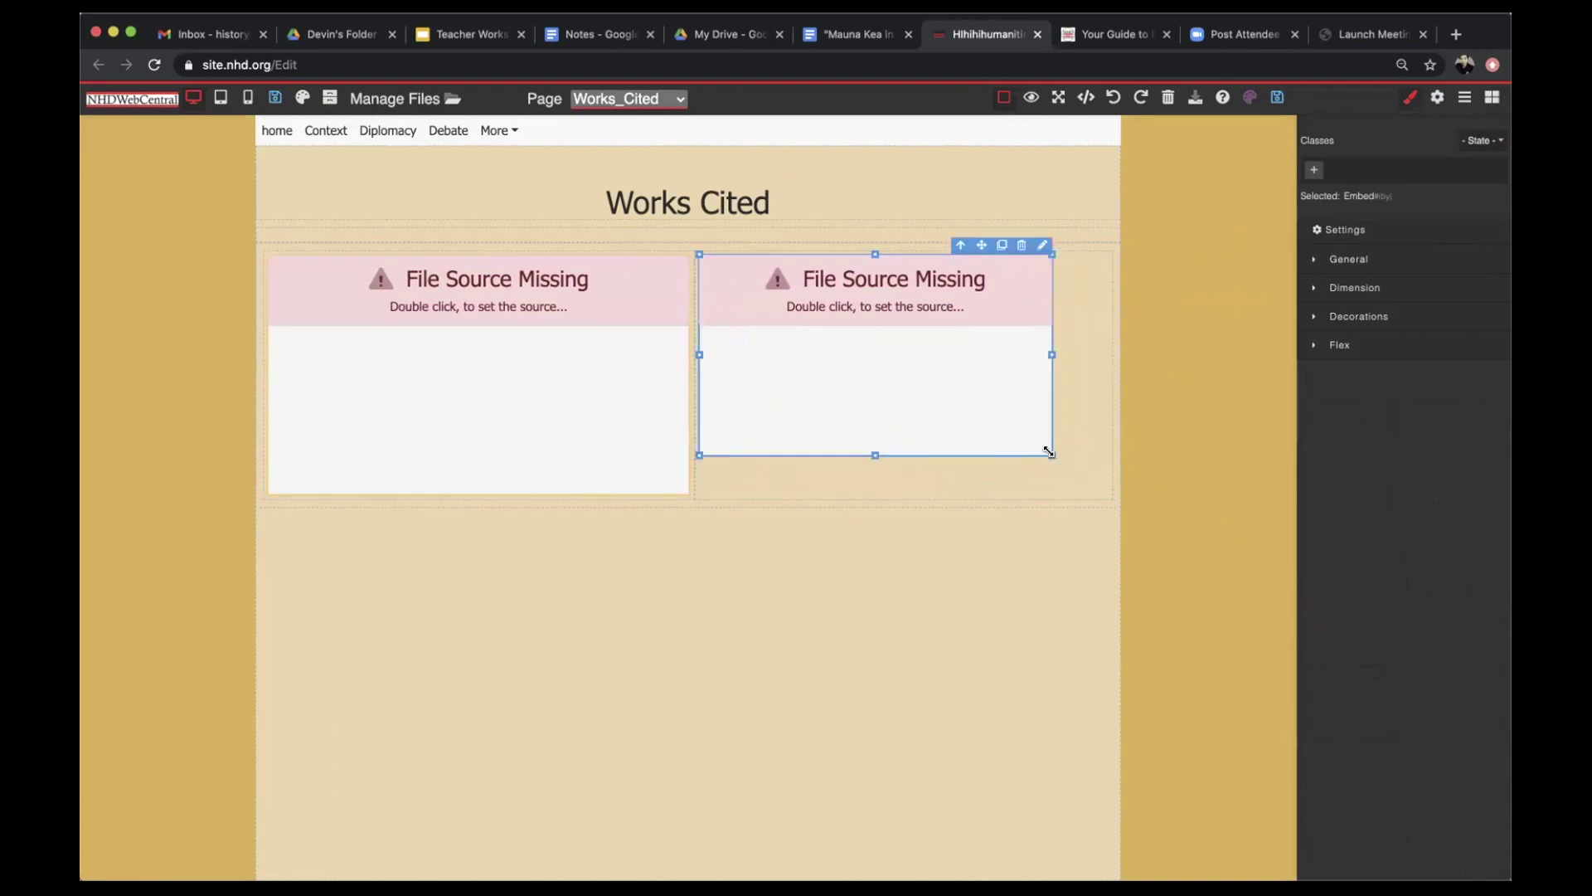
pyautogui.moveTo(1052, 456); pyautogui.dragTo(1074, 491)
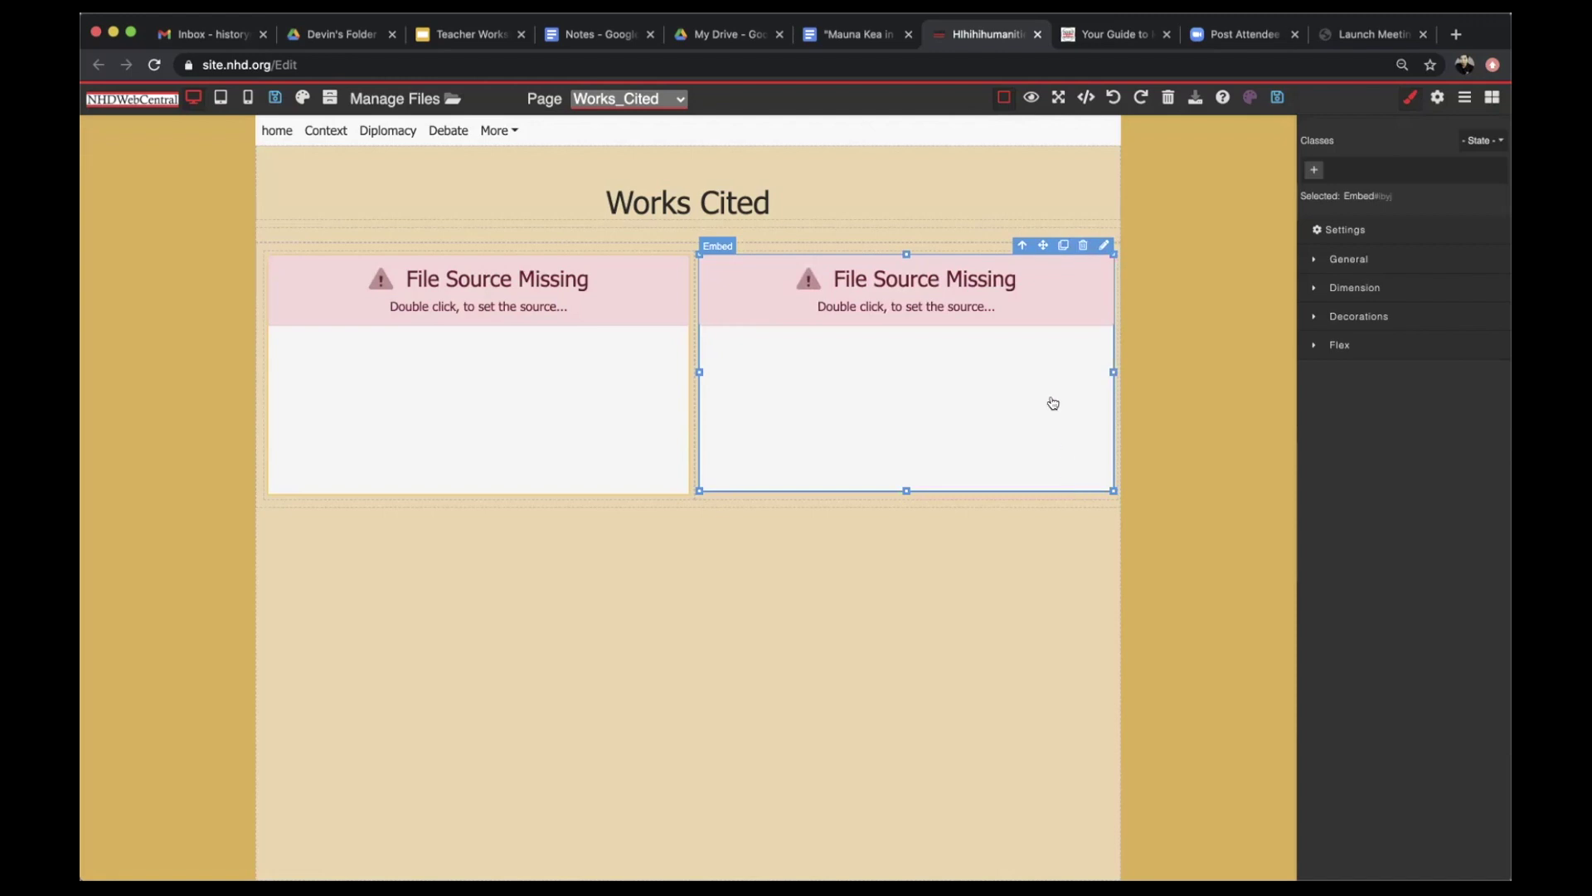
pyautogui.click(999, 375)
# Step: Load Mauna_Kea_-_Bib.pdf into the right embed
pyautogui.doubleClick(913, 300)
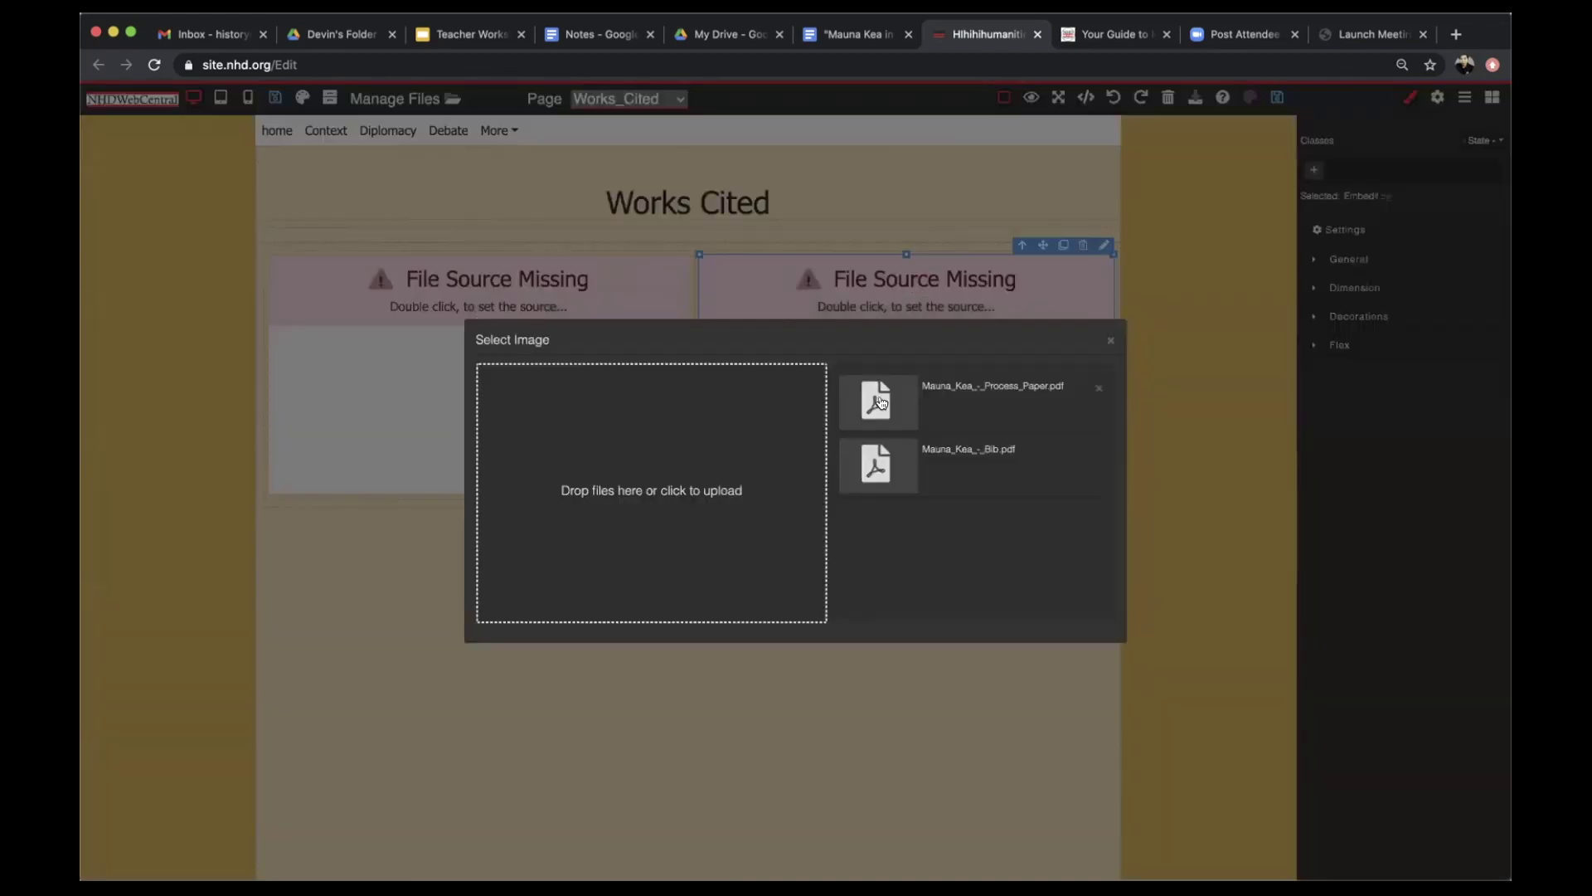
pyautogui.click(875, 454)
pyautogui.click(1111, 341)
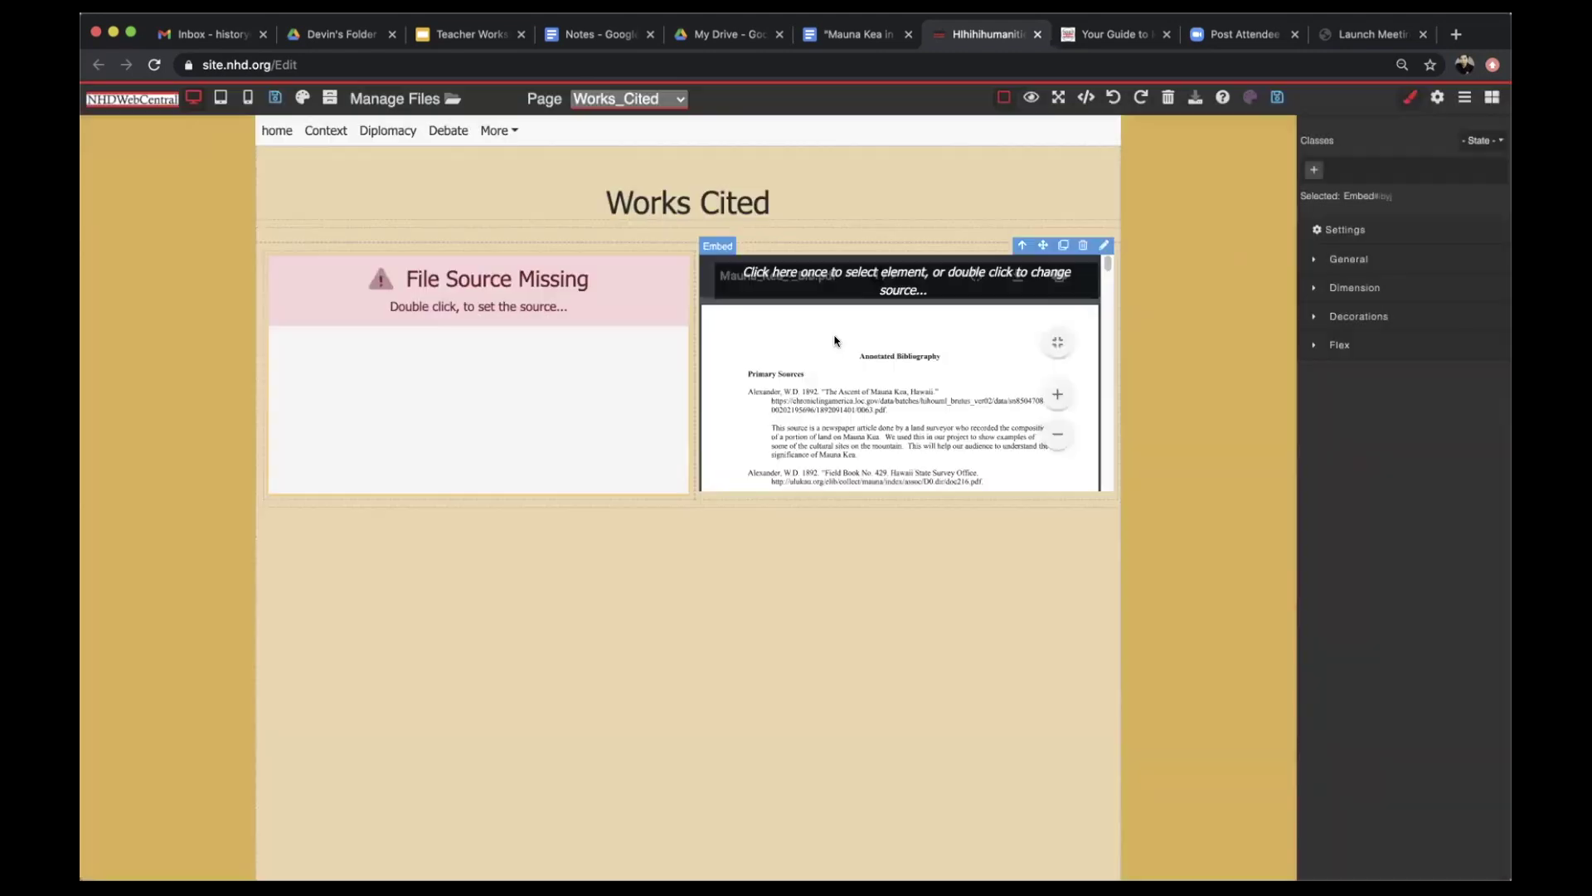
# Step: Load Mauna_Kea_-_Process_Paper.pdf into the empty left embed
pyautogui.click(483, 350)
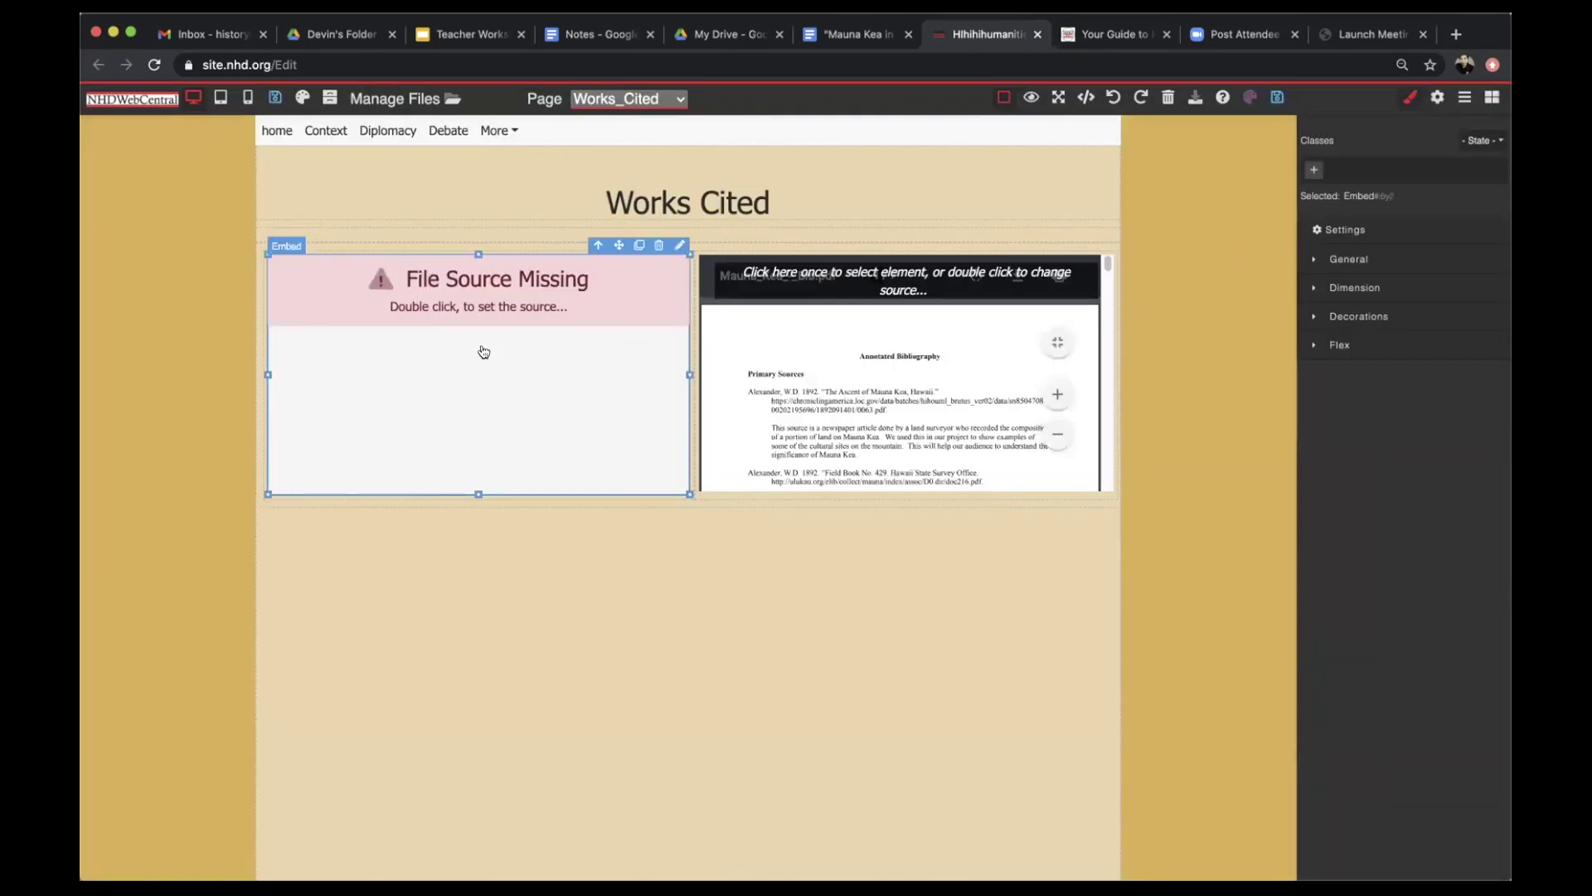
pyautogui.doubleClick(484, 352)
pyautogui.click(881, 406)
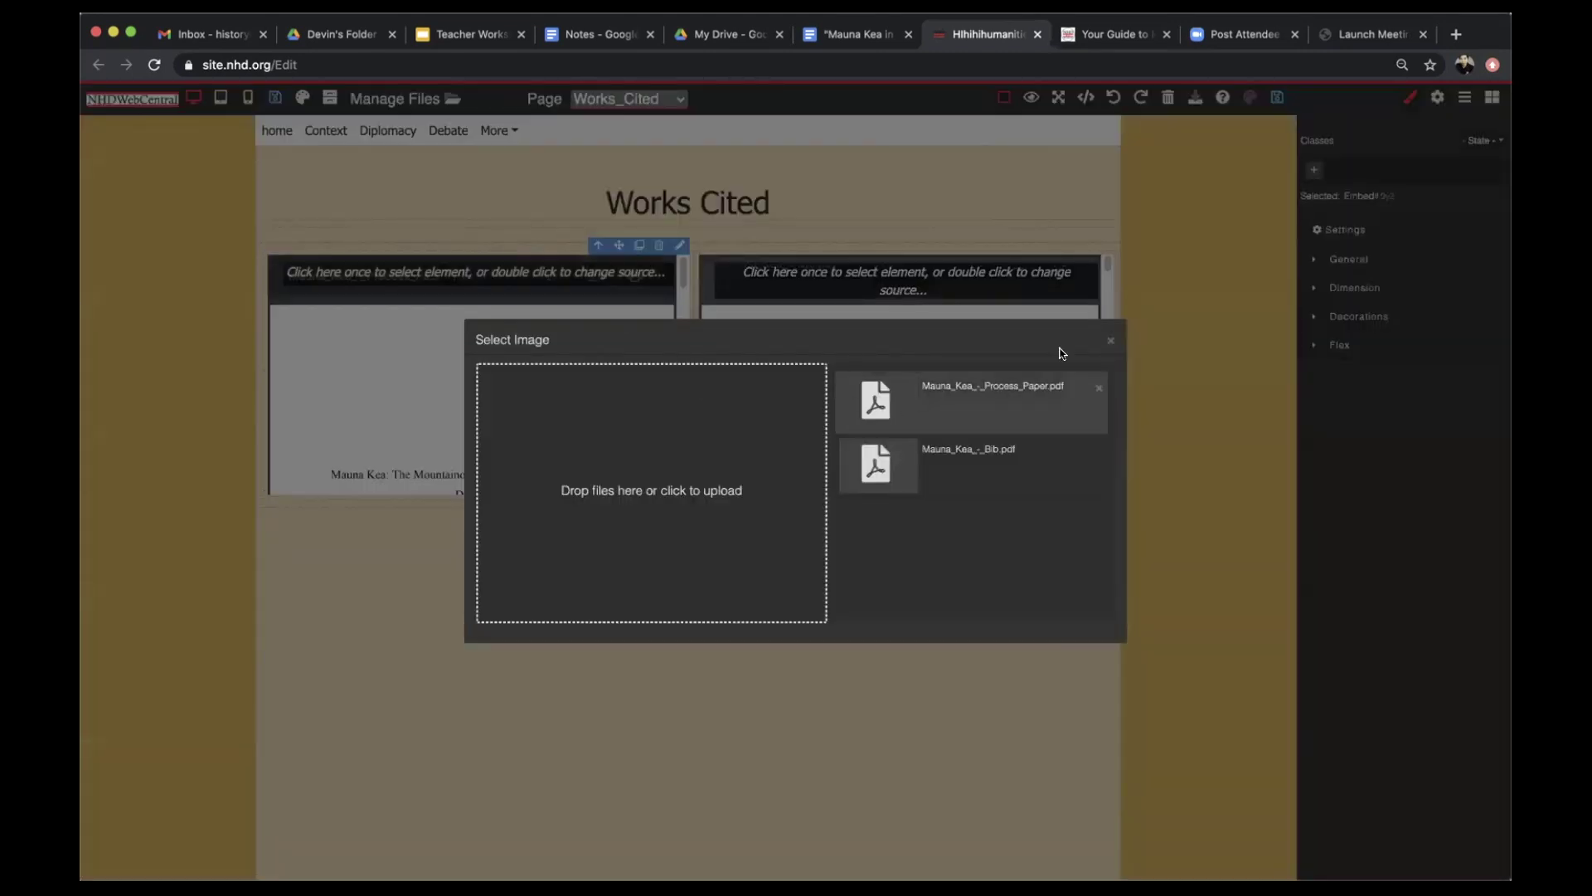
pyautogui.click(1107, 341)
pyautogui.click(607, 203)
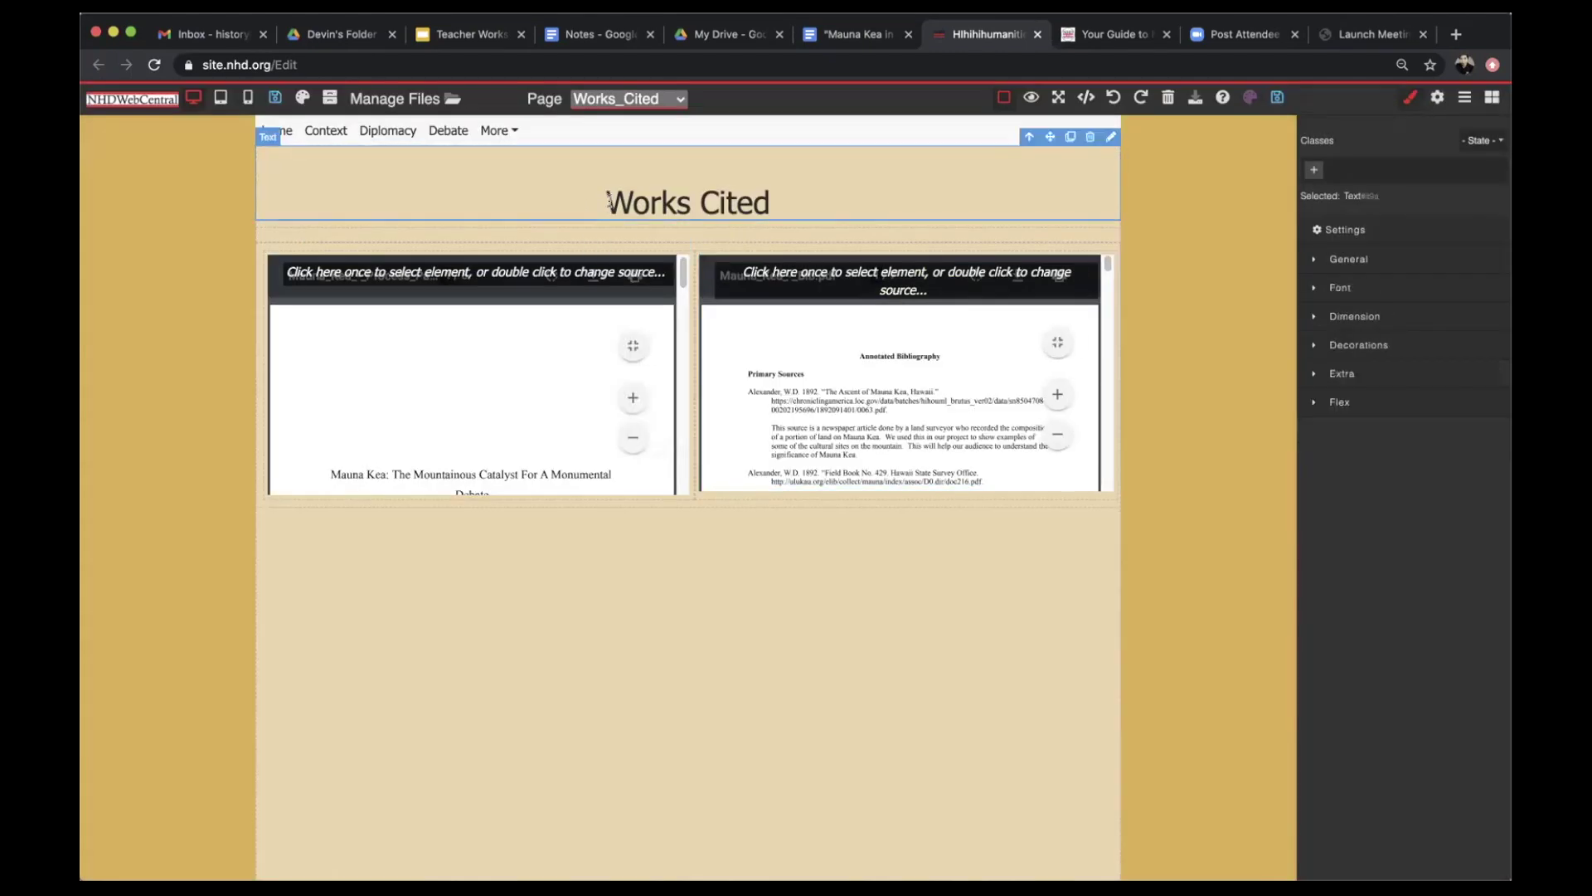
# Step: Replace the Works Cited heading text with 'Process Paper and Annotated Bibliography'
pyautogui.press('super+a')
pyautogui.write('Process Paper and Annotated Bibliography')
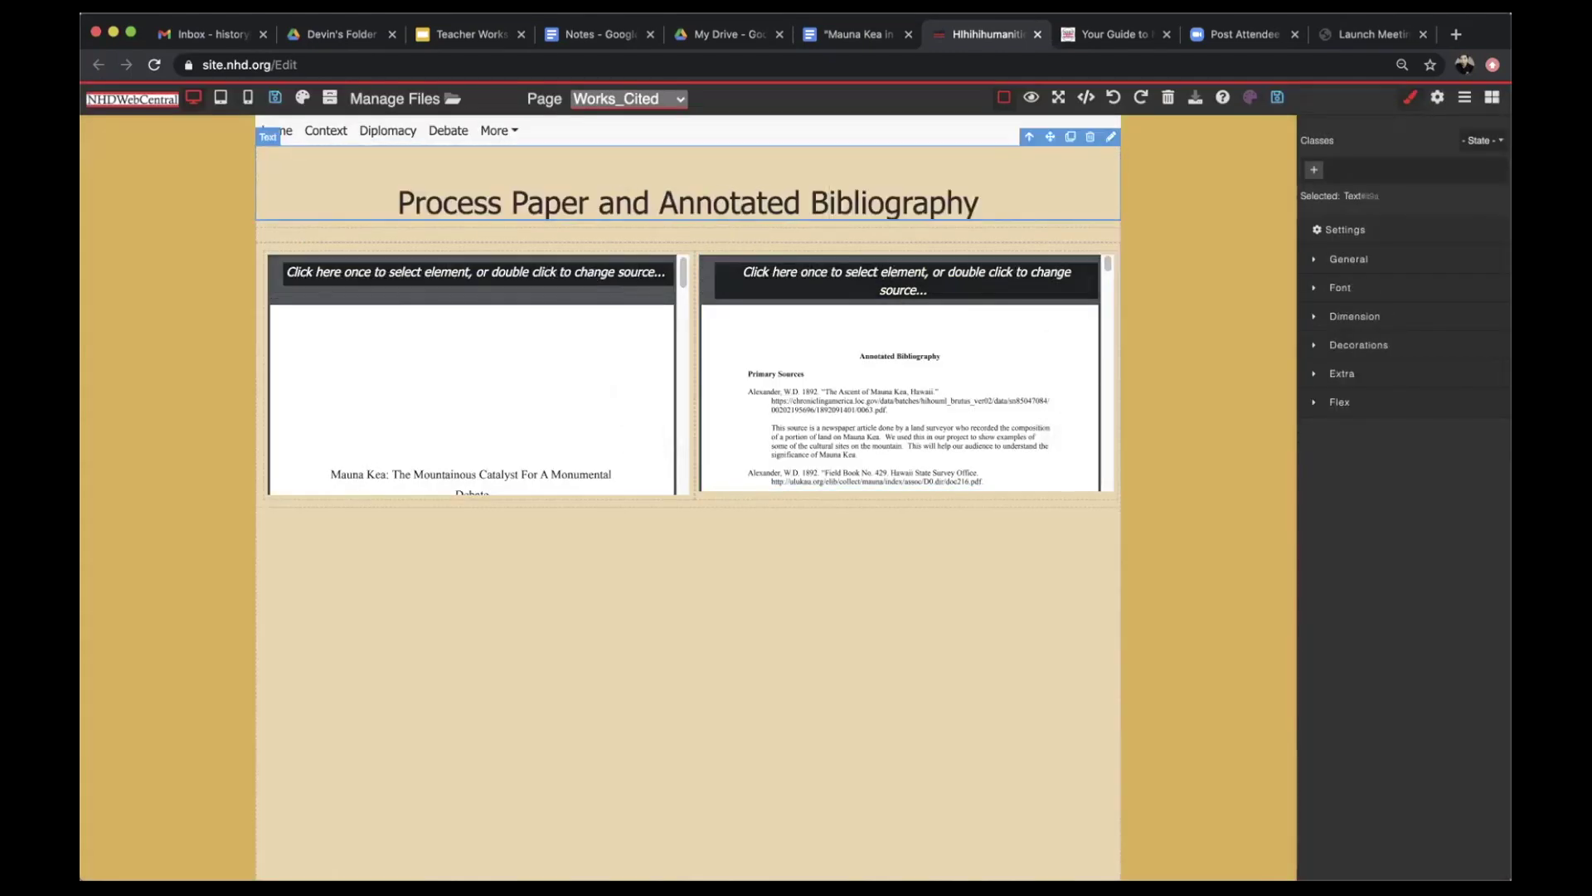